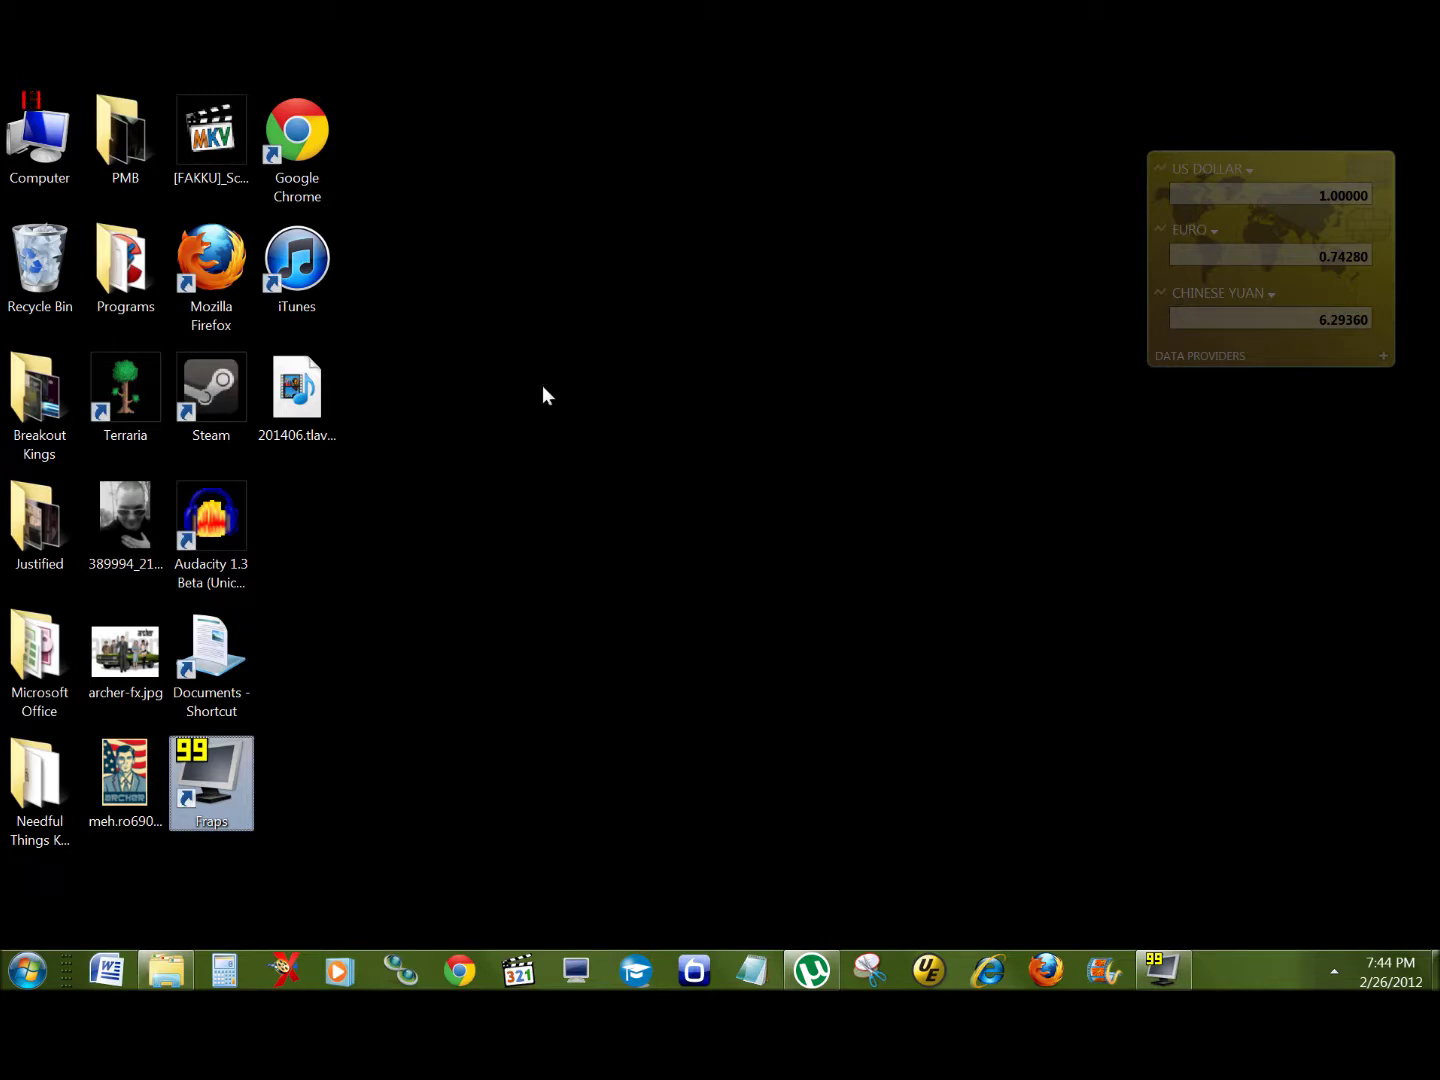
left_click(40, 144)
left_click(120, 165)
left_click(211, 158)
left_click(304, 174)
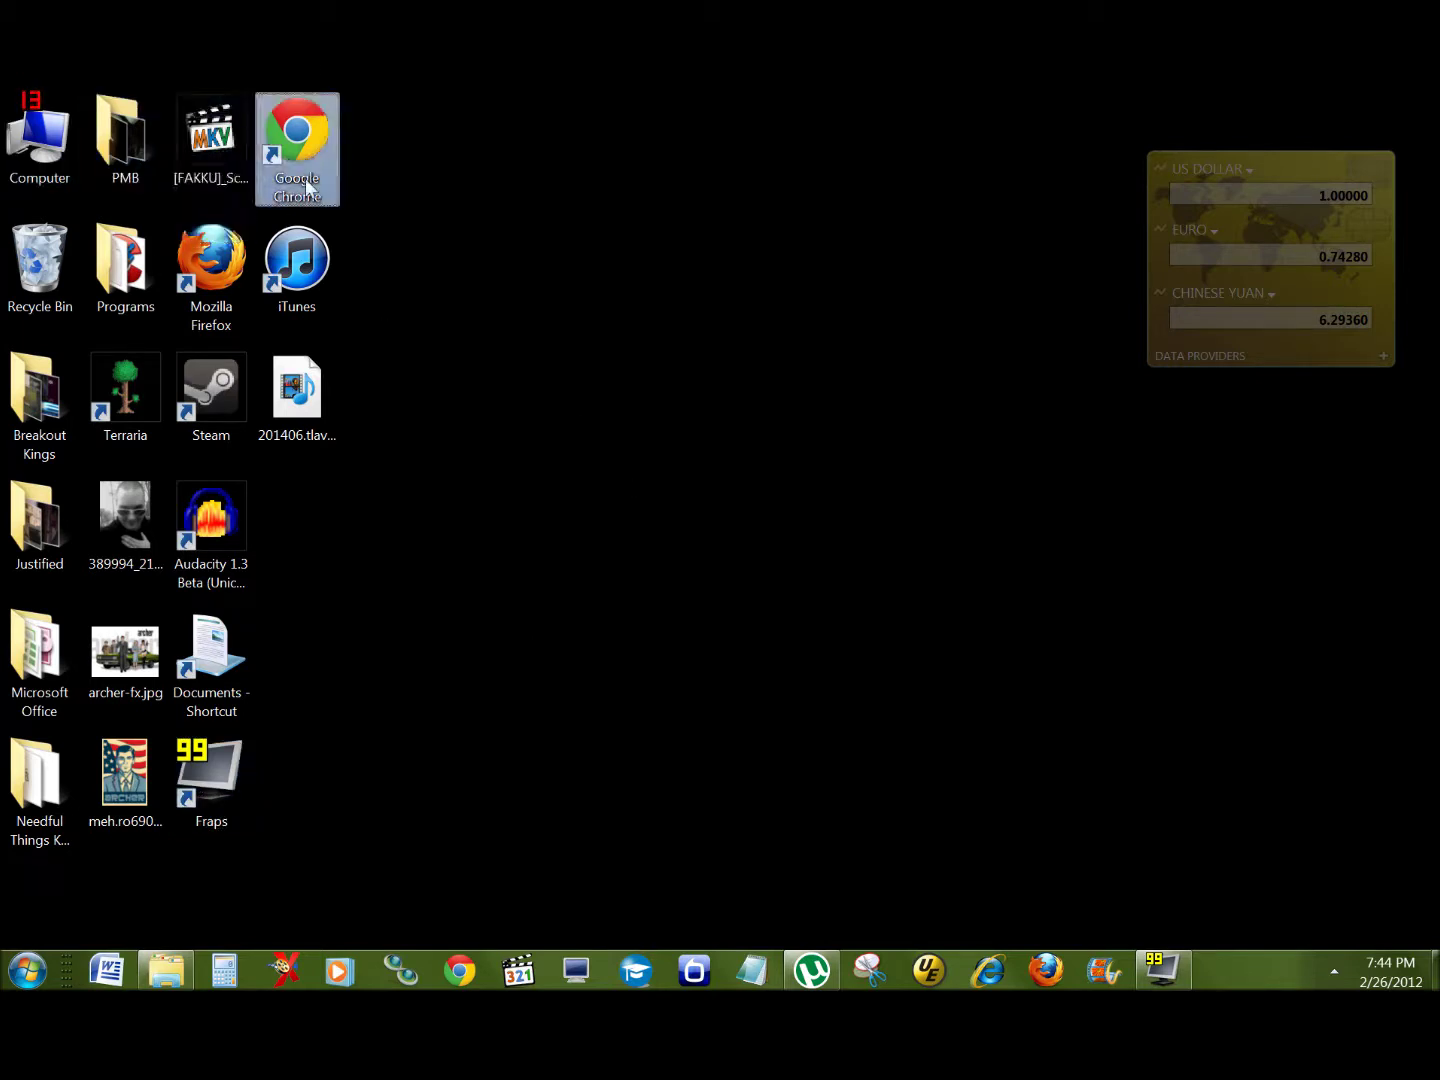
left_click(313, 258)
left_click(215, 258)
left_click(129, 258)
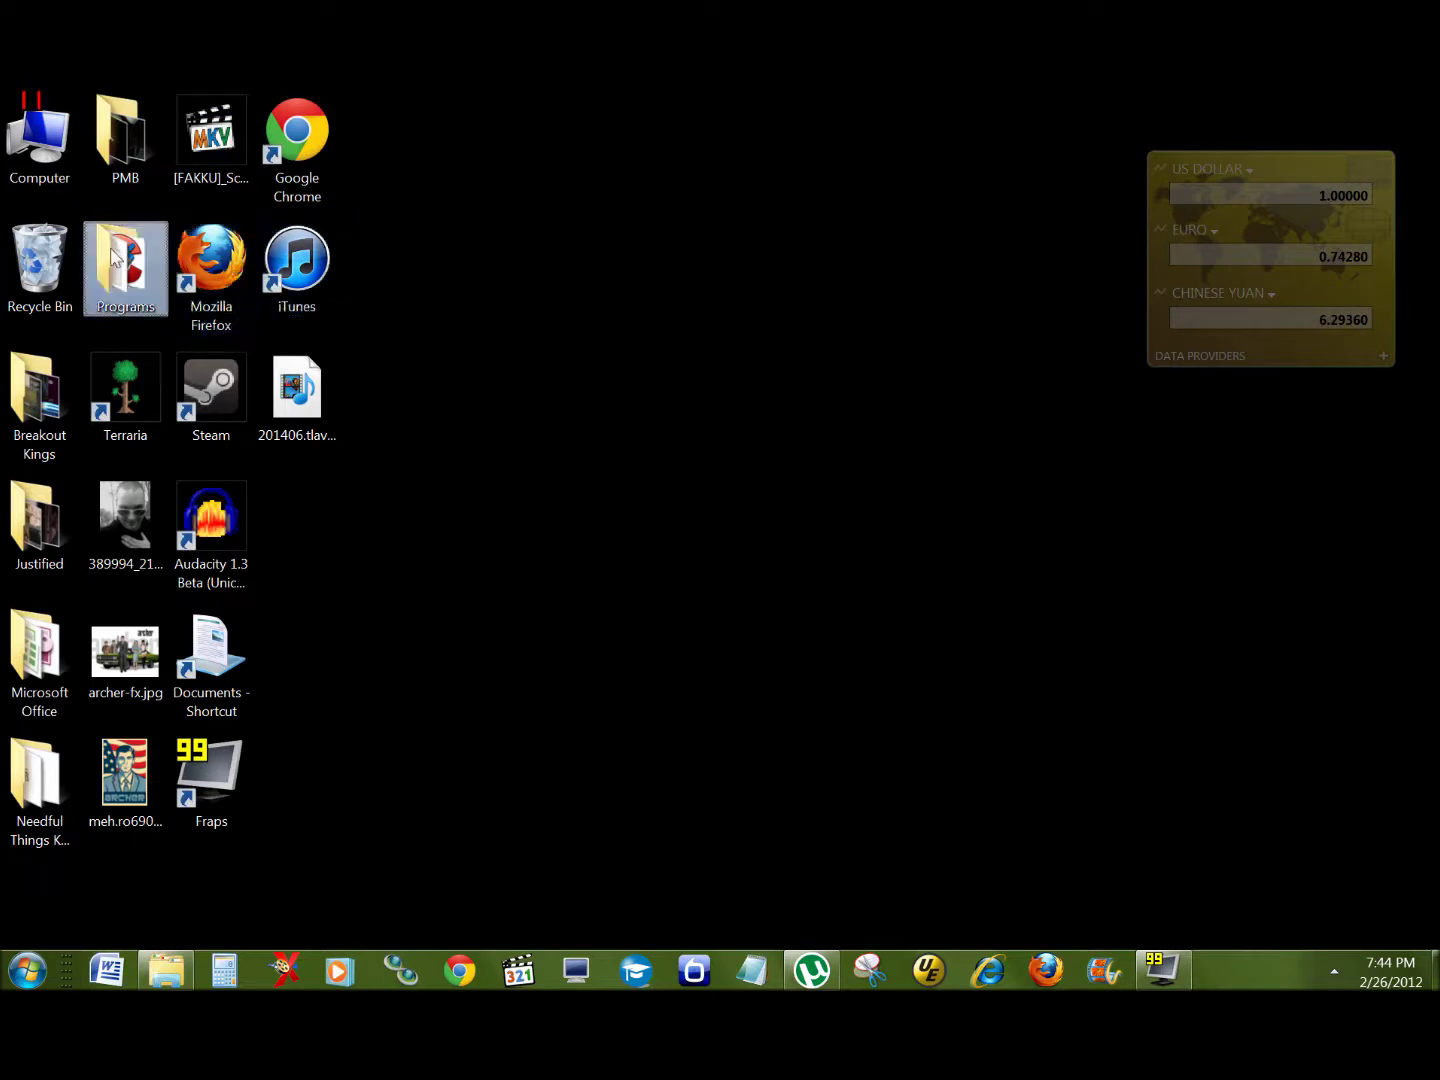
left_click(45, 265)
left_click(28, 406)
left_click(124, 399)
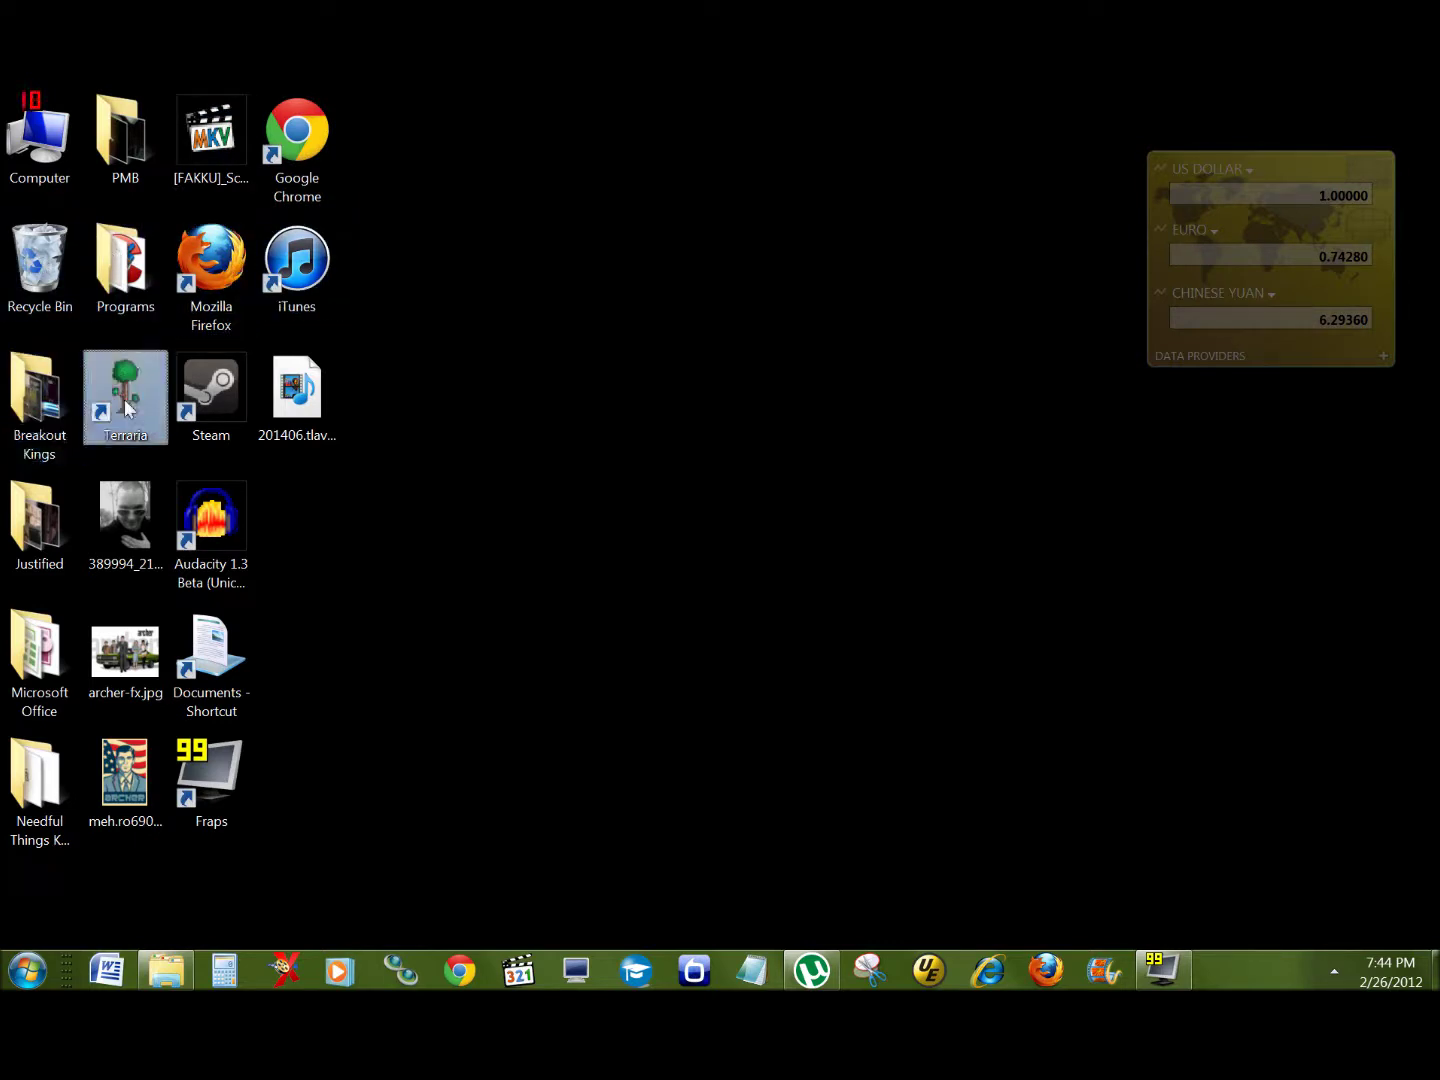
left_click(221, 393)
left_click(289, 405)
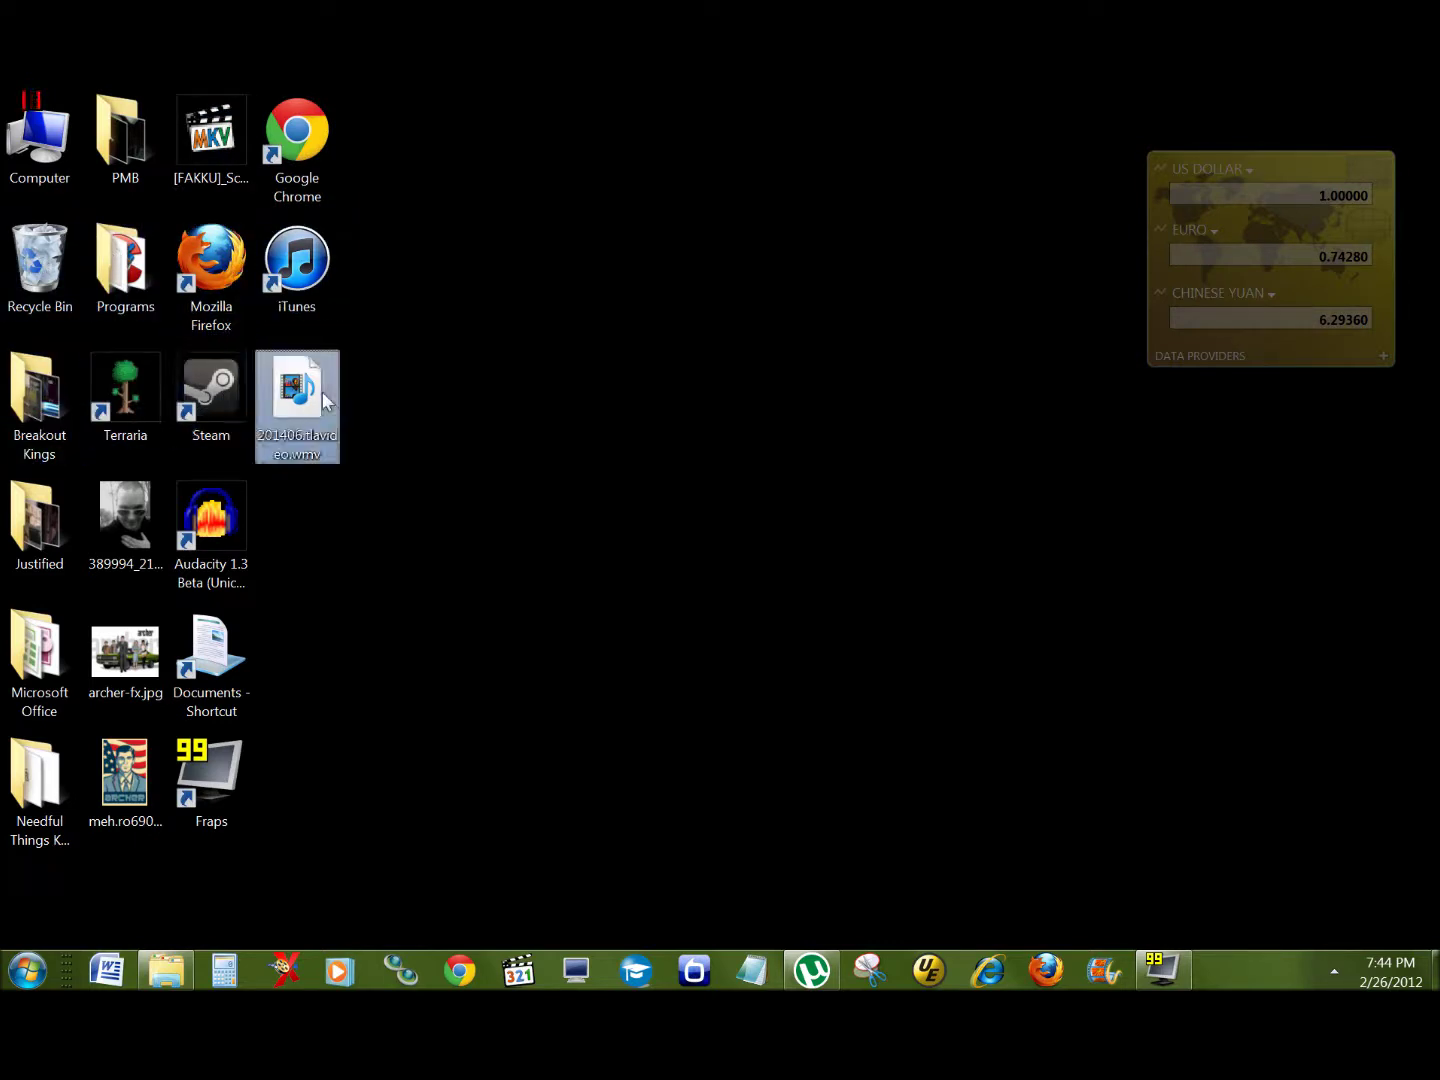
left_click(291, 277)
left_click(201, 530)
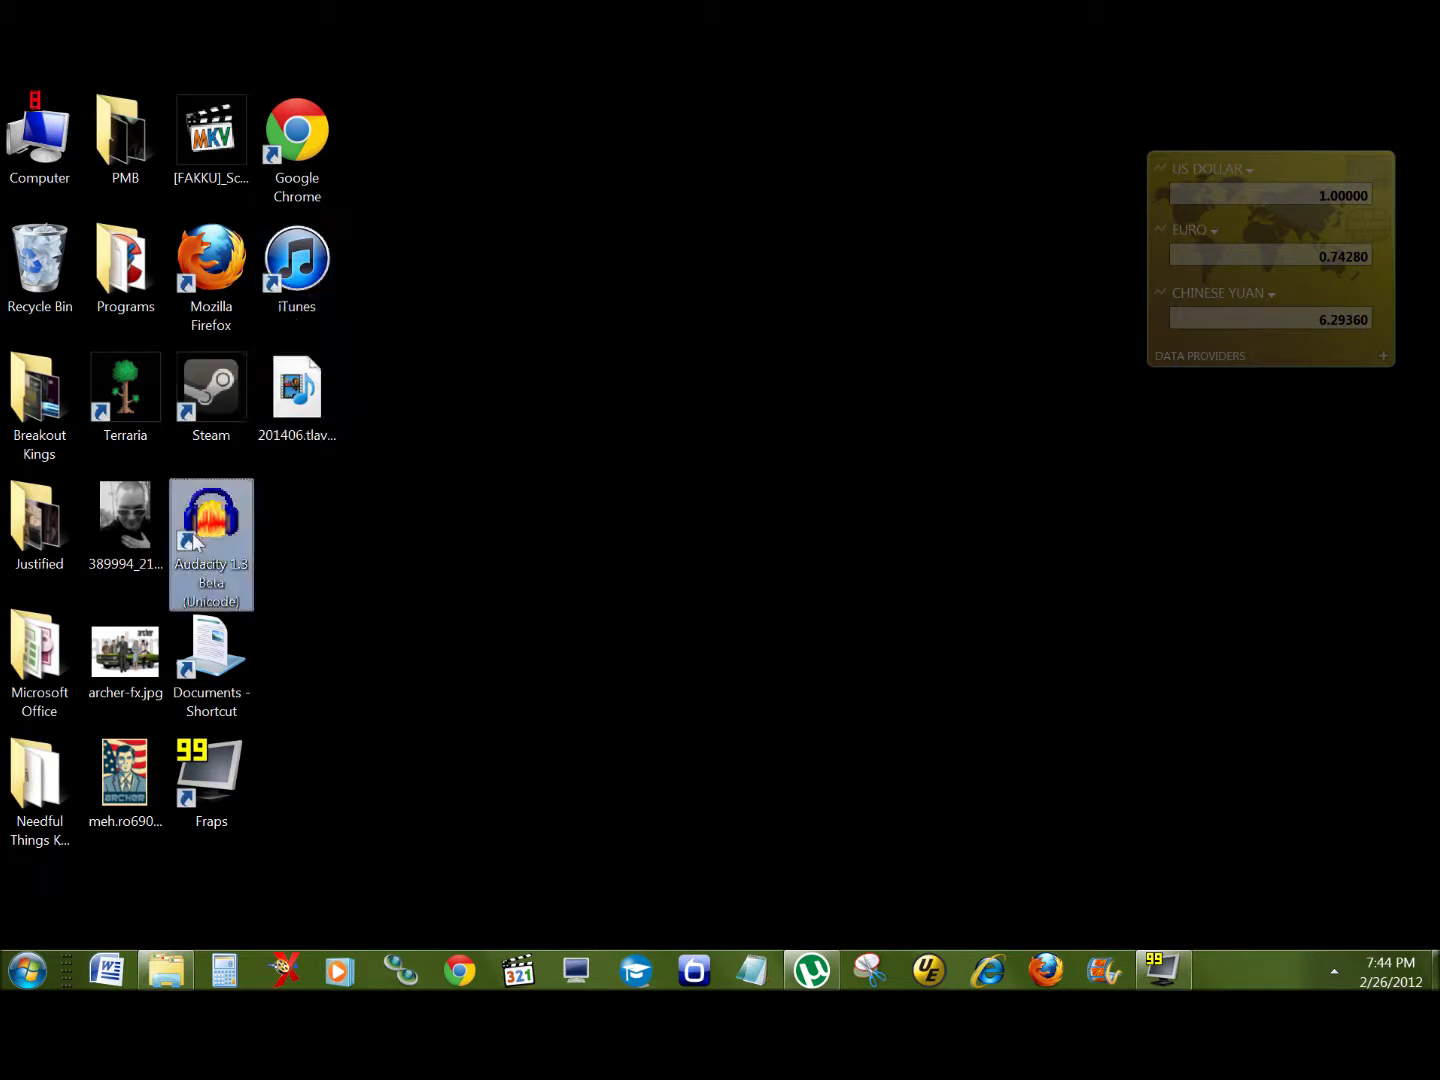
left_click(280, 264)
left_click(311, 131)
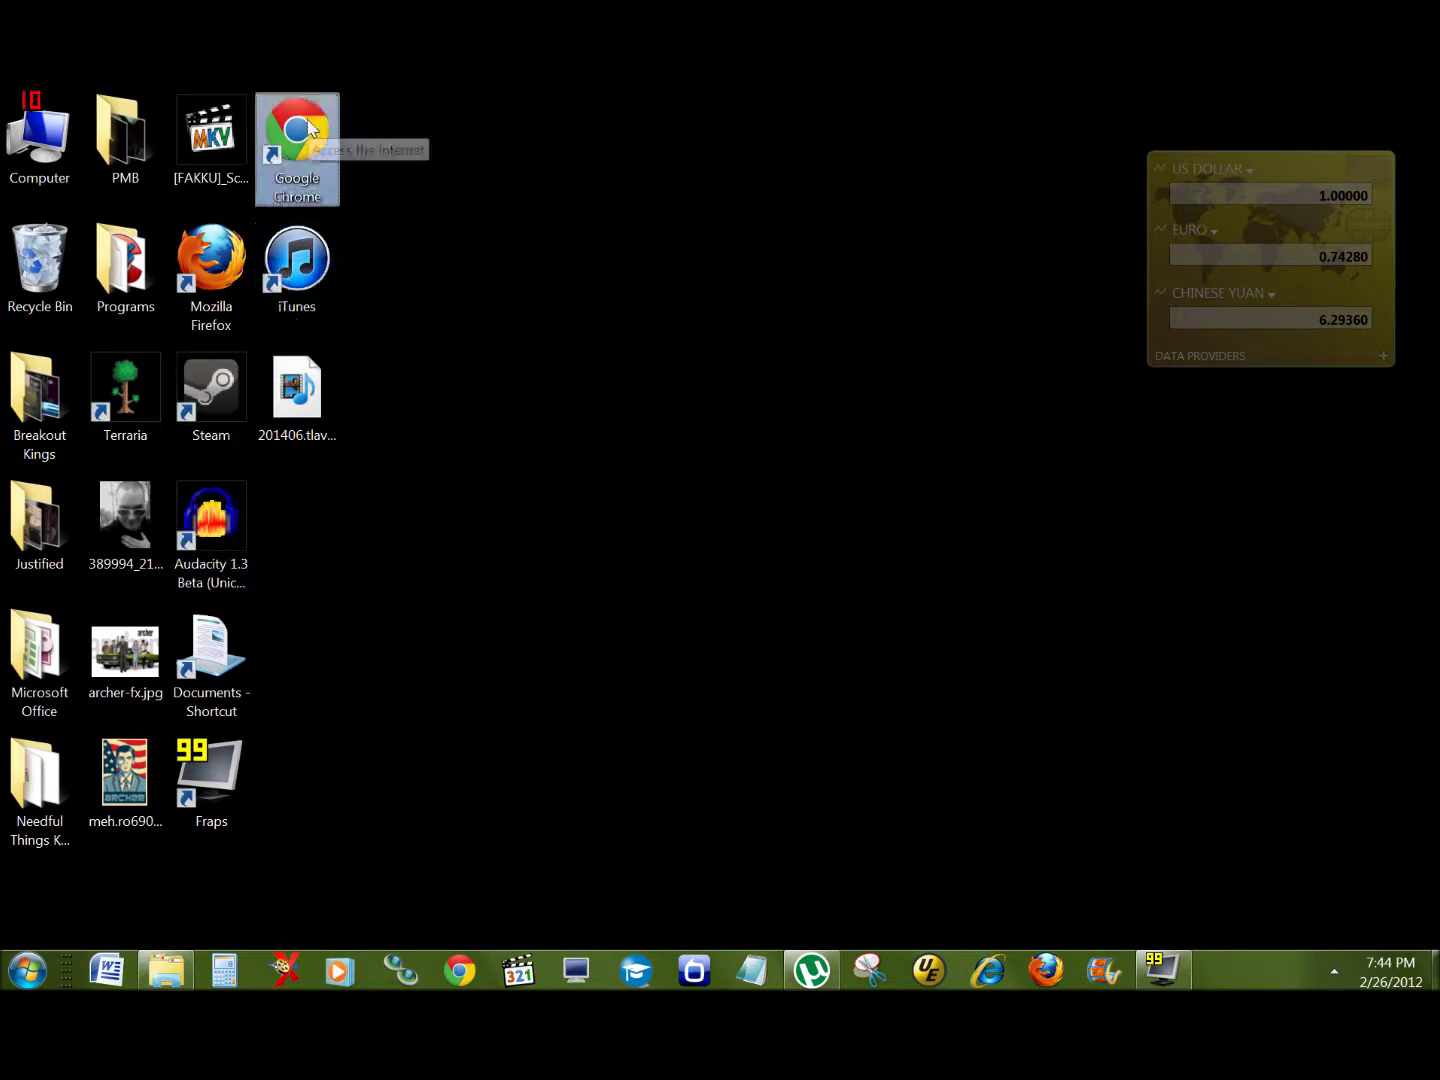
left_click(223, 277)
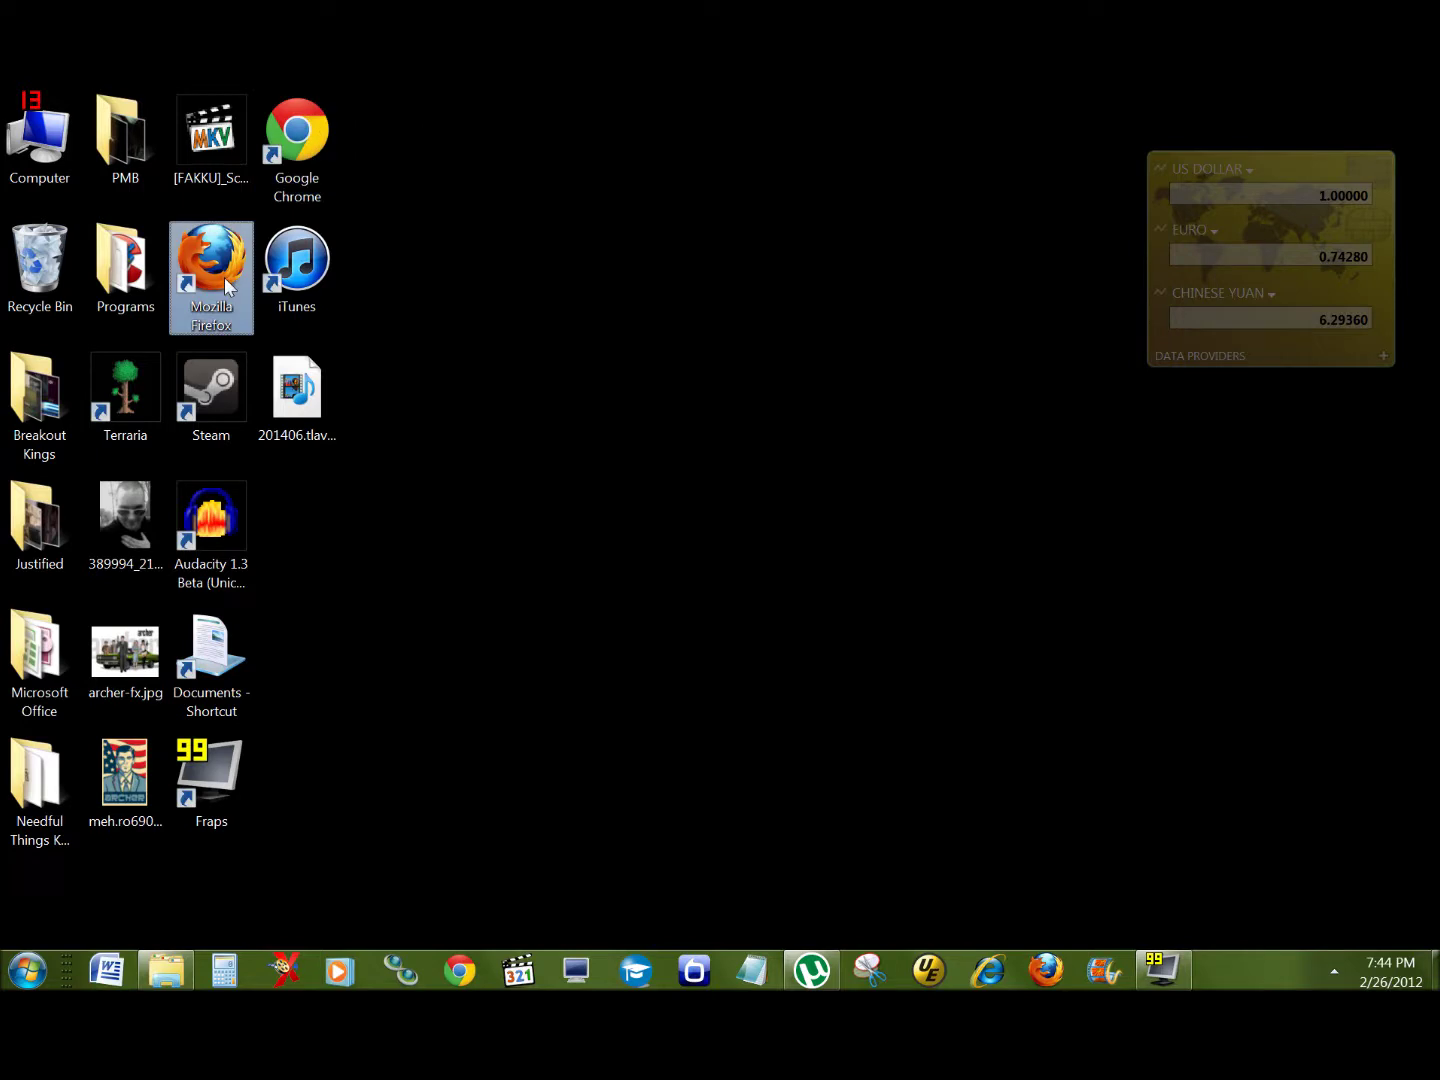
left_click(214, 544)
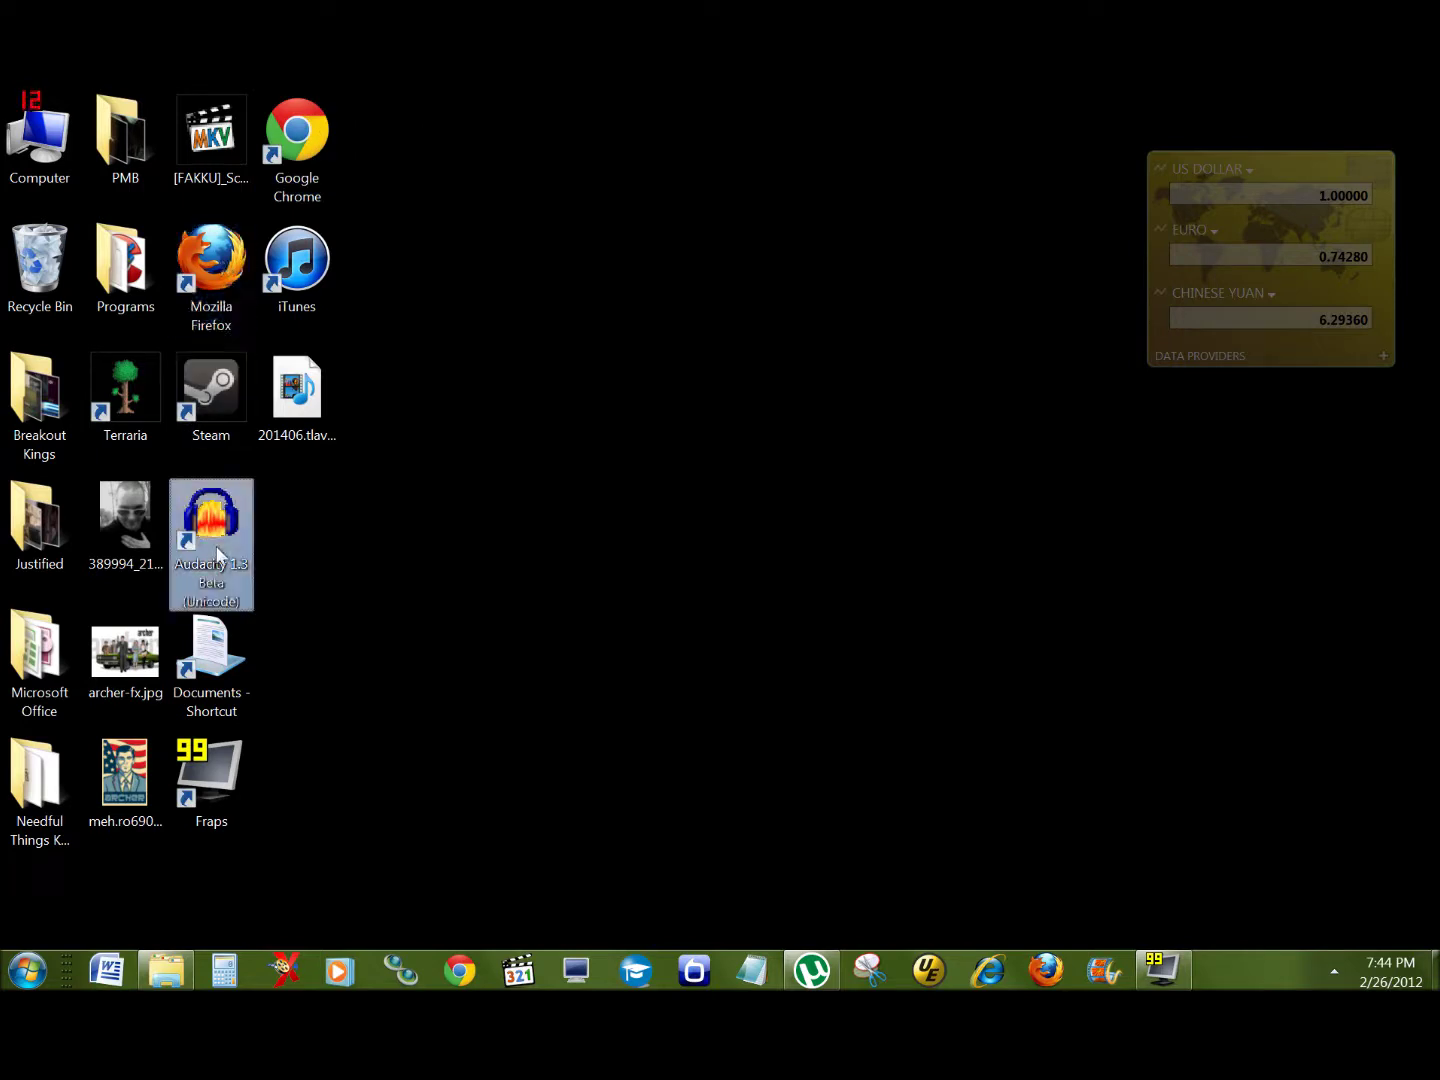
left_click(591, 539)
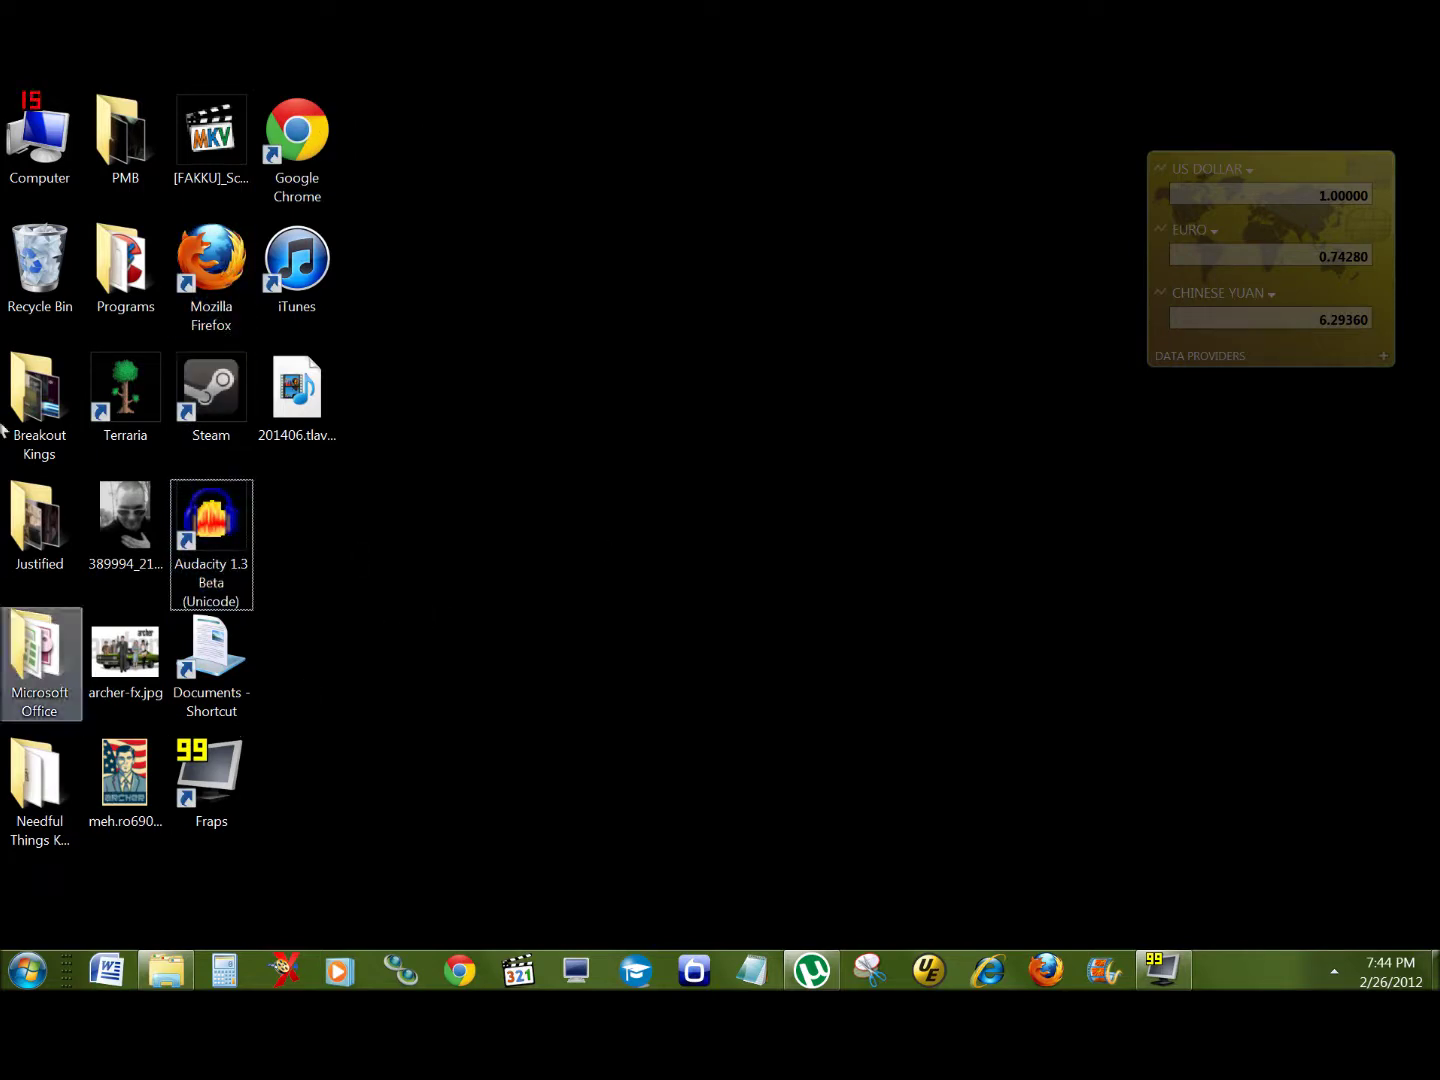
Open the Breakout Kings folder on the desktop to view its video files, and close it again.
left_click(20, 372)
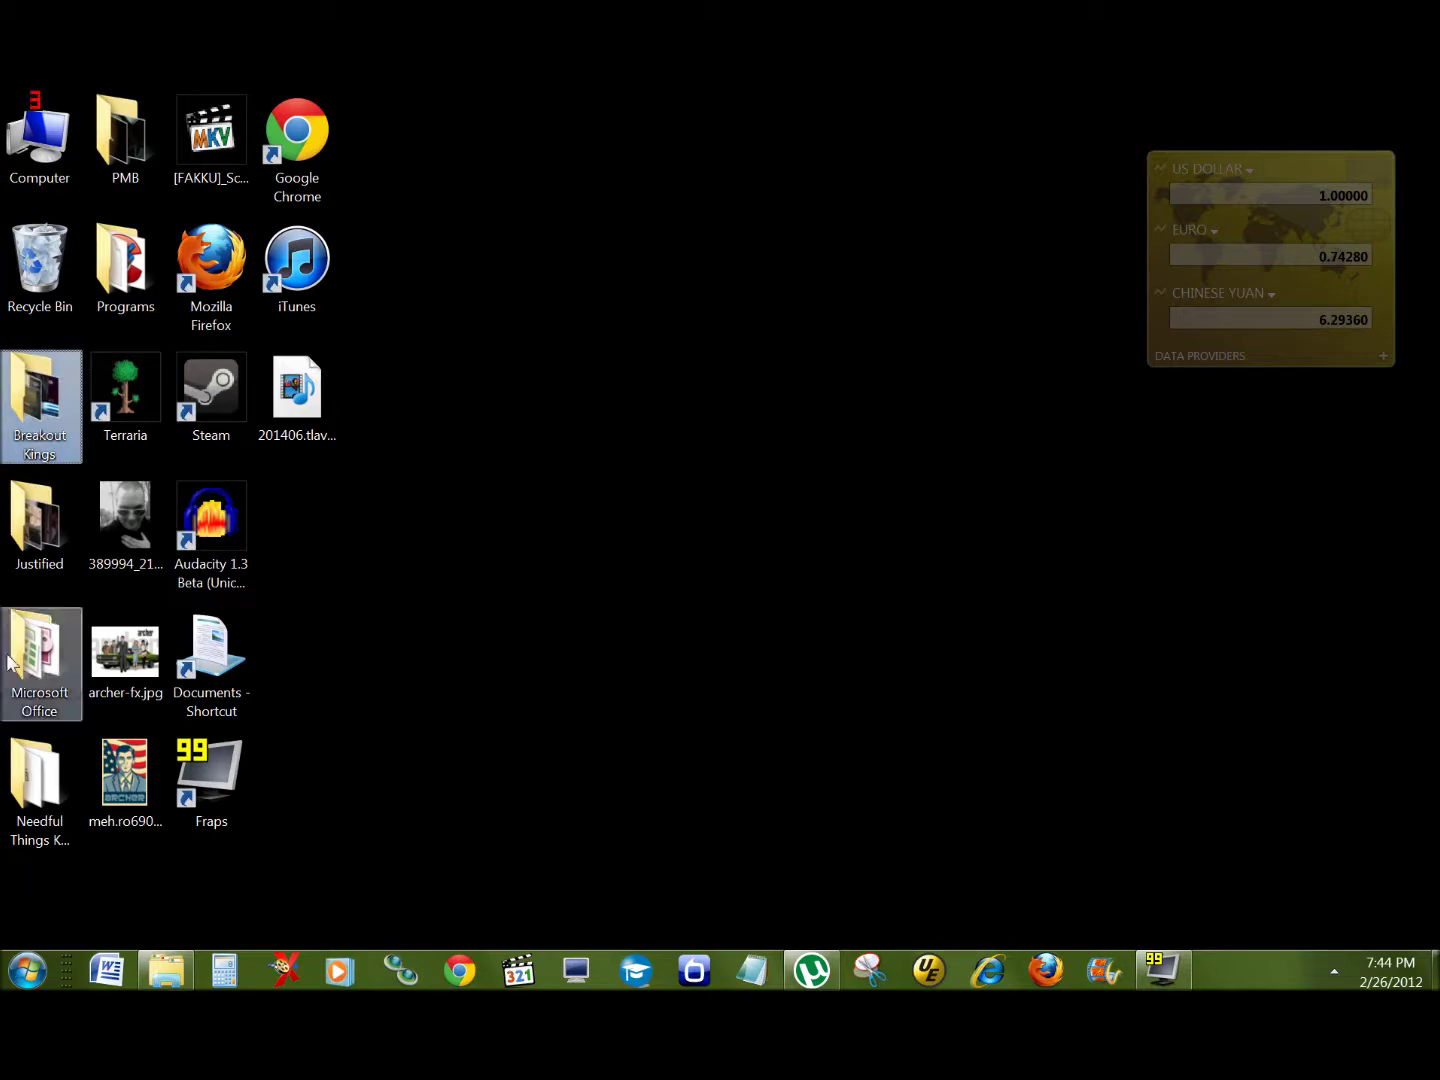
double_click(28, 396)
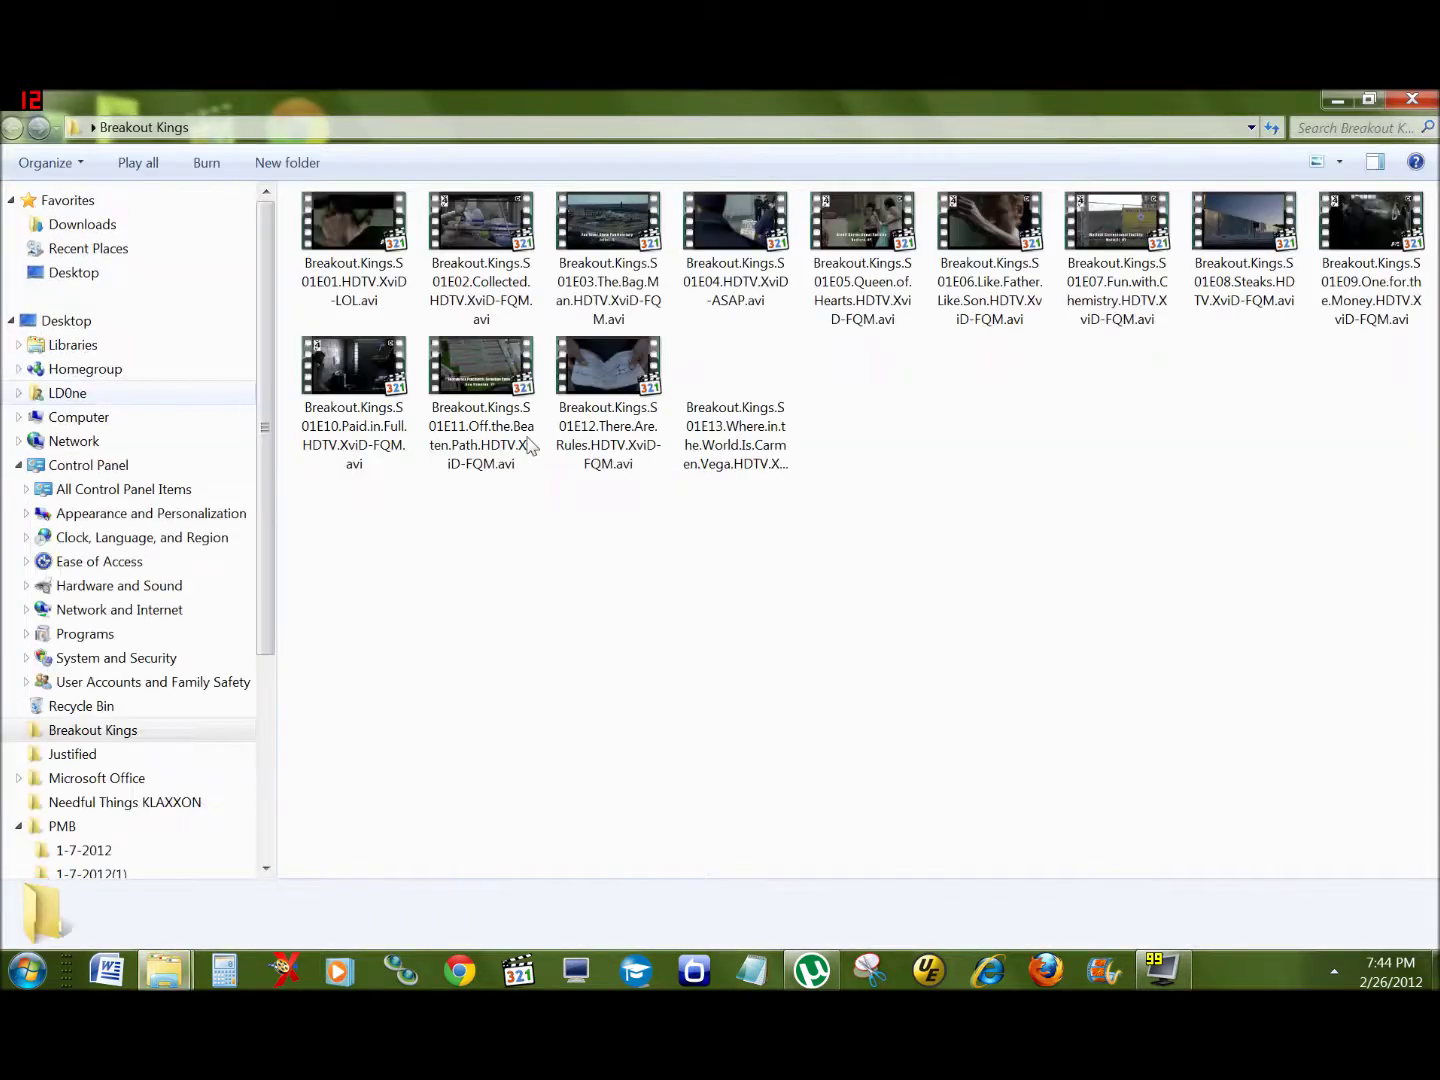
left_click(1425, 98)
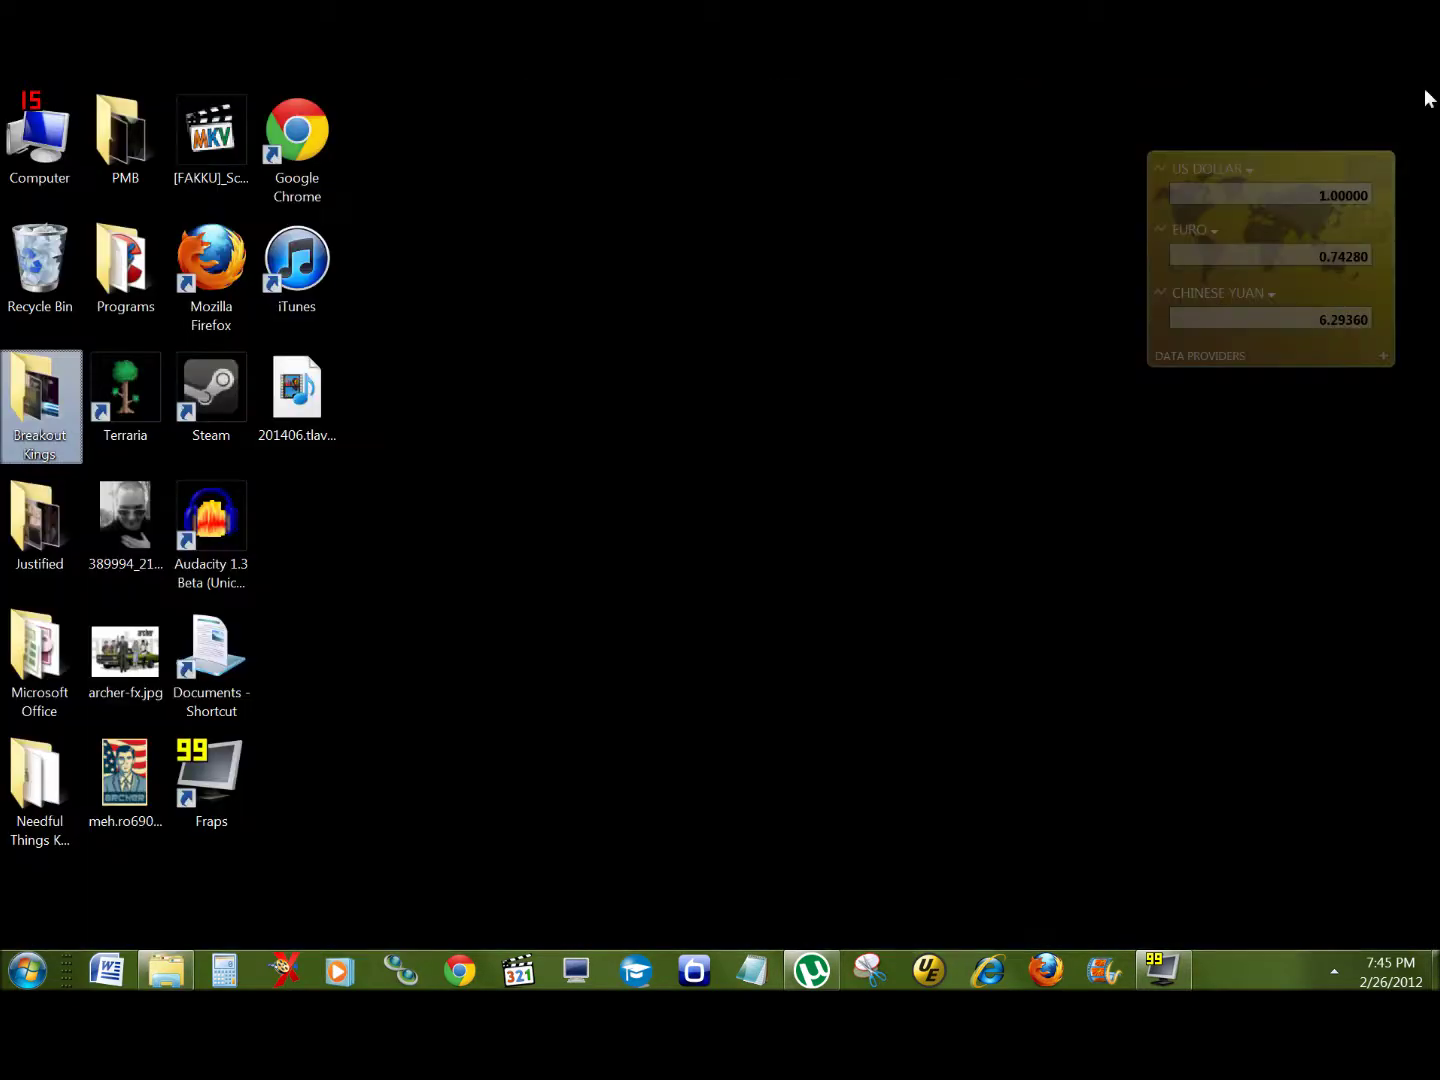
left_click(770, 280)
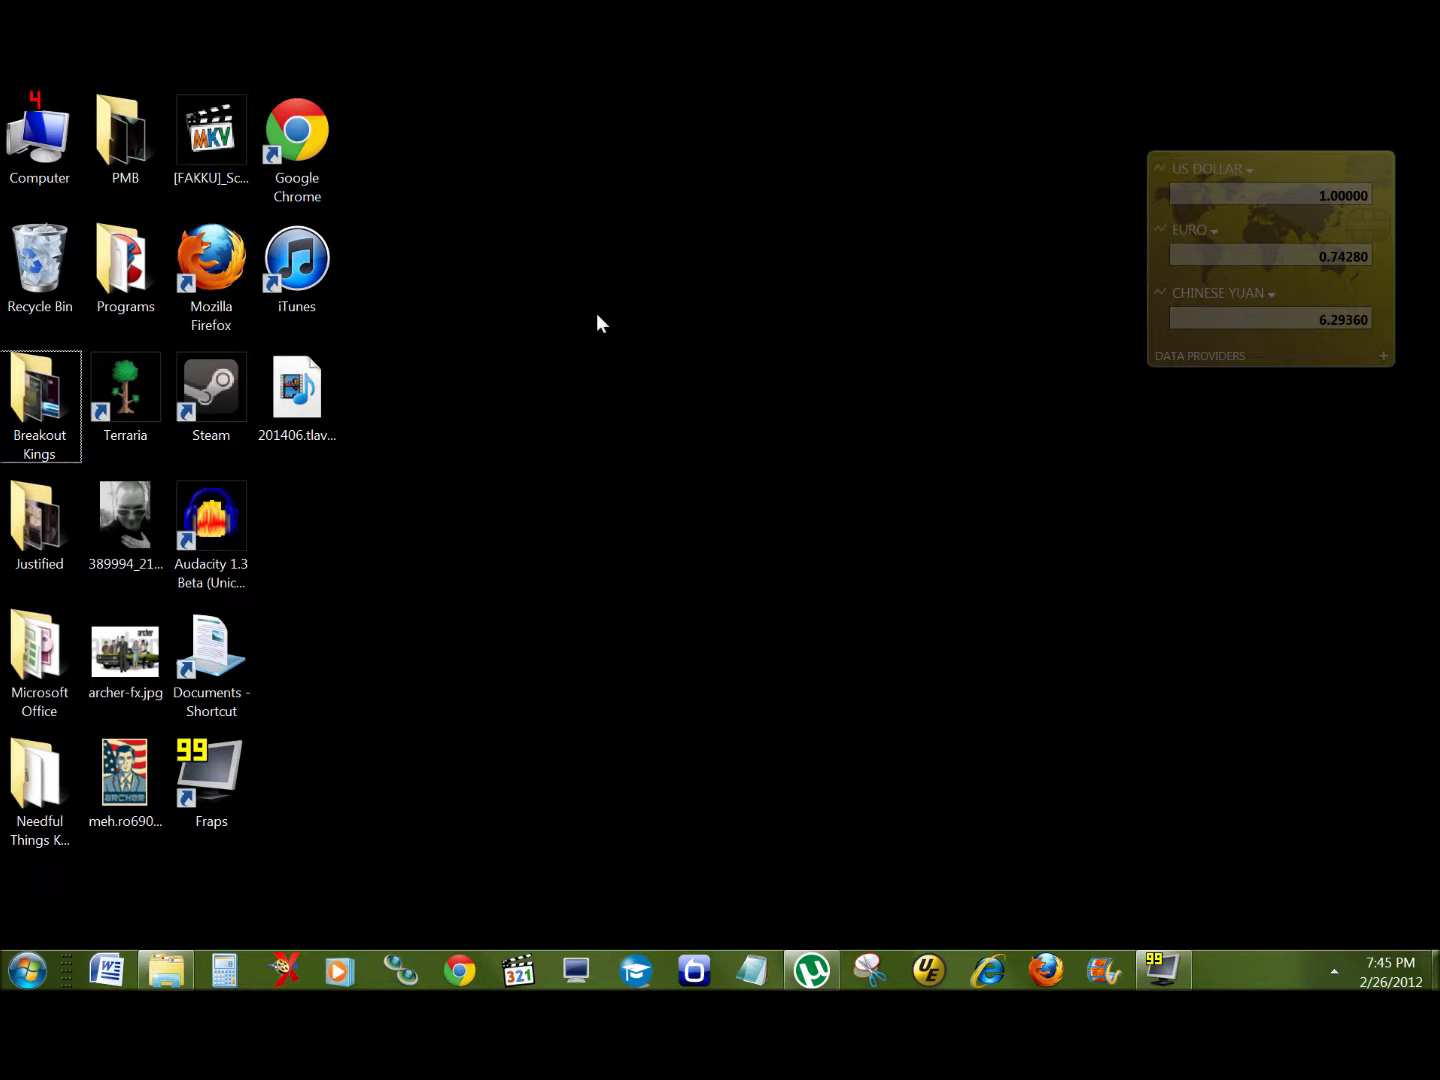
Create a new folder on the desktop and name it "Test Folder".
right_click(551, 345)
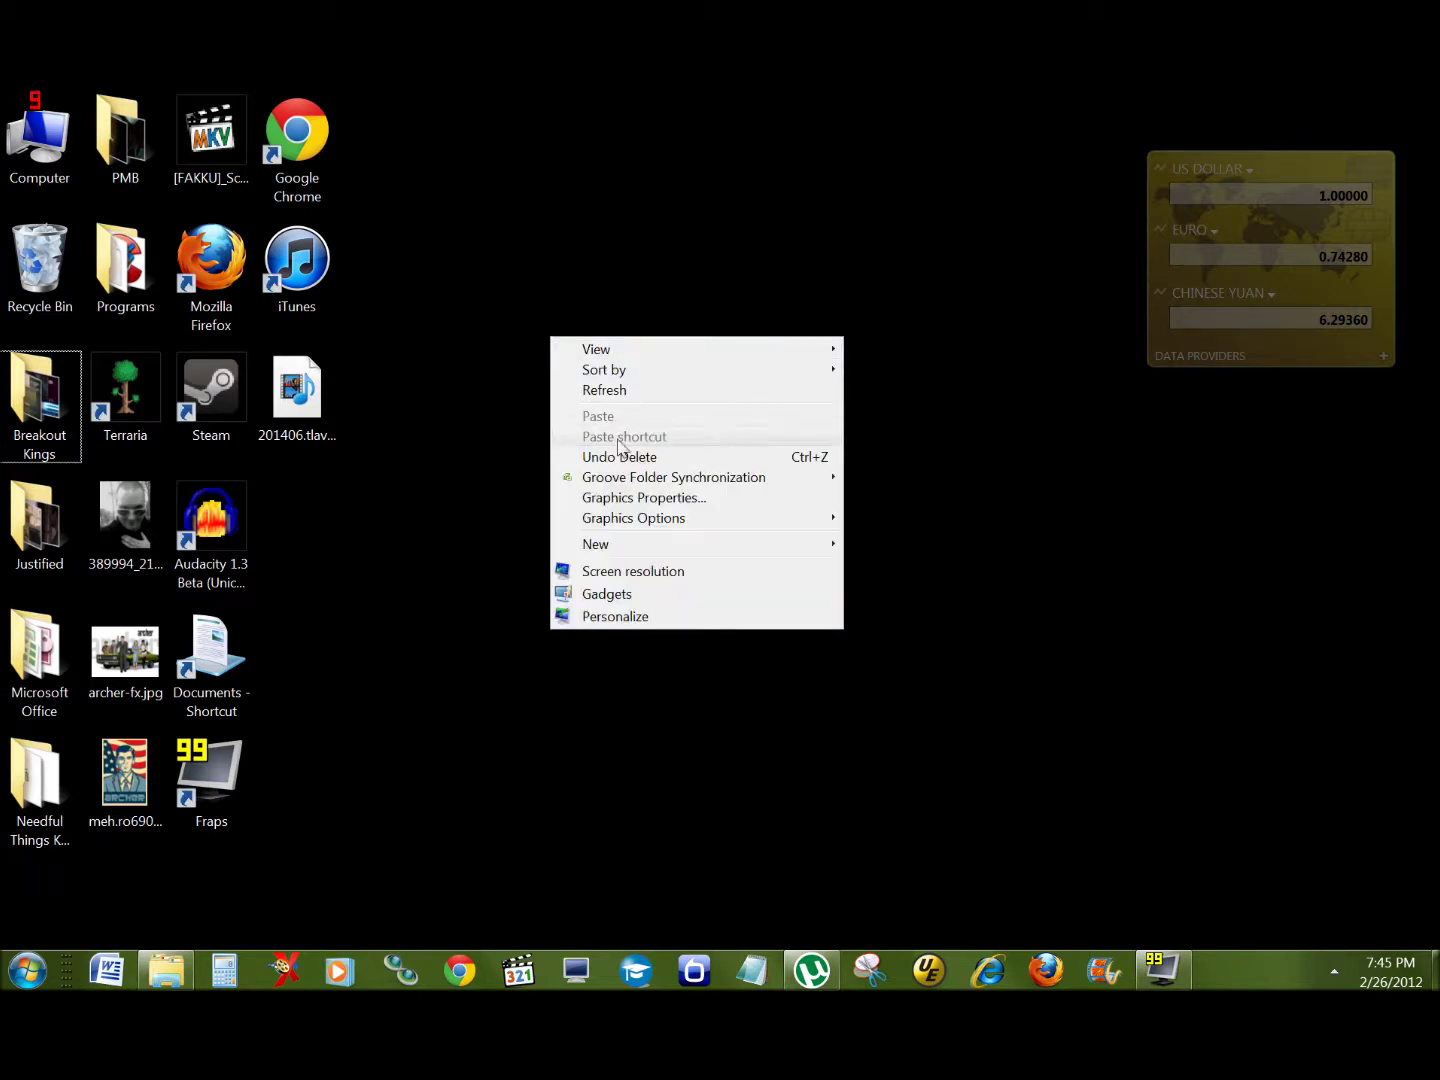
mouse_move(653, 557)
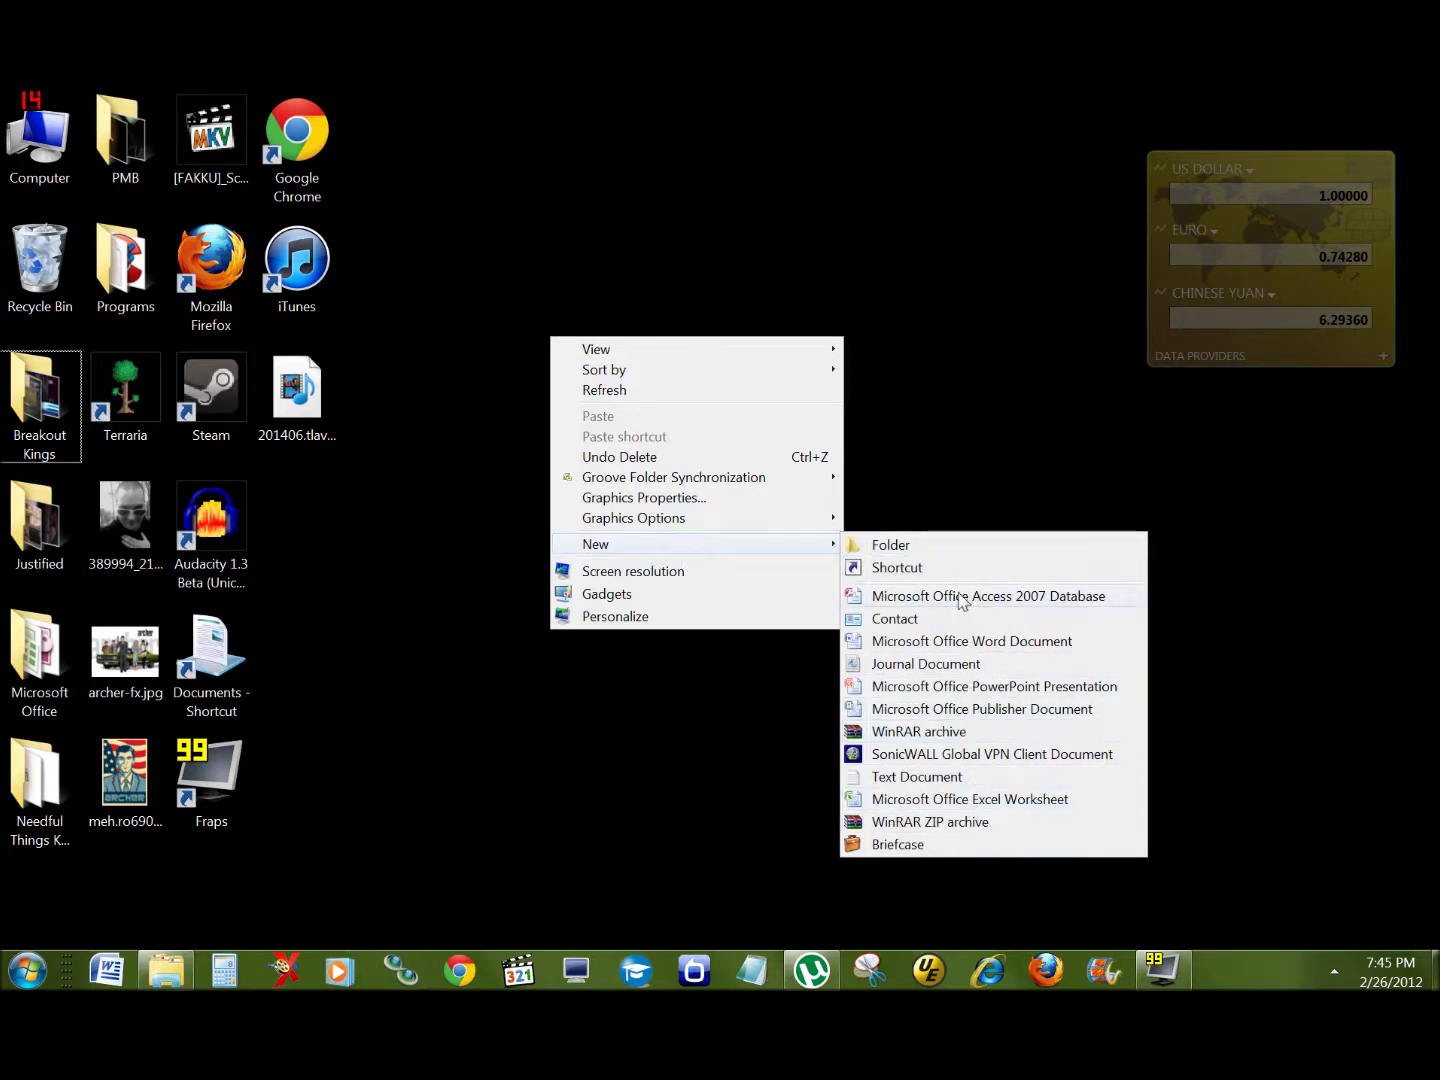
left_click(891, 544)
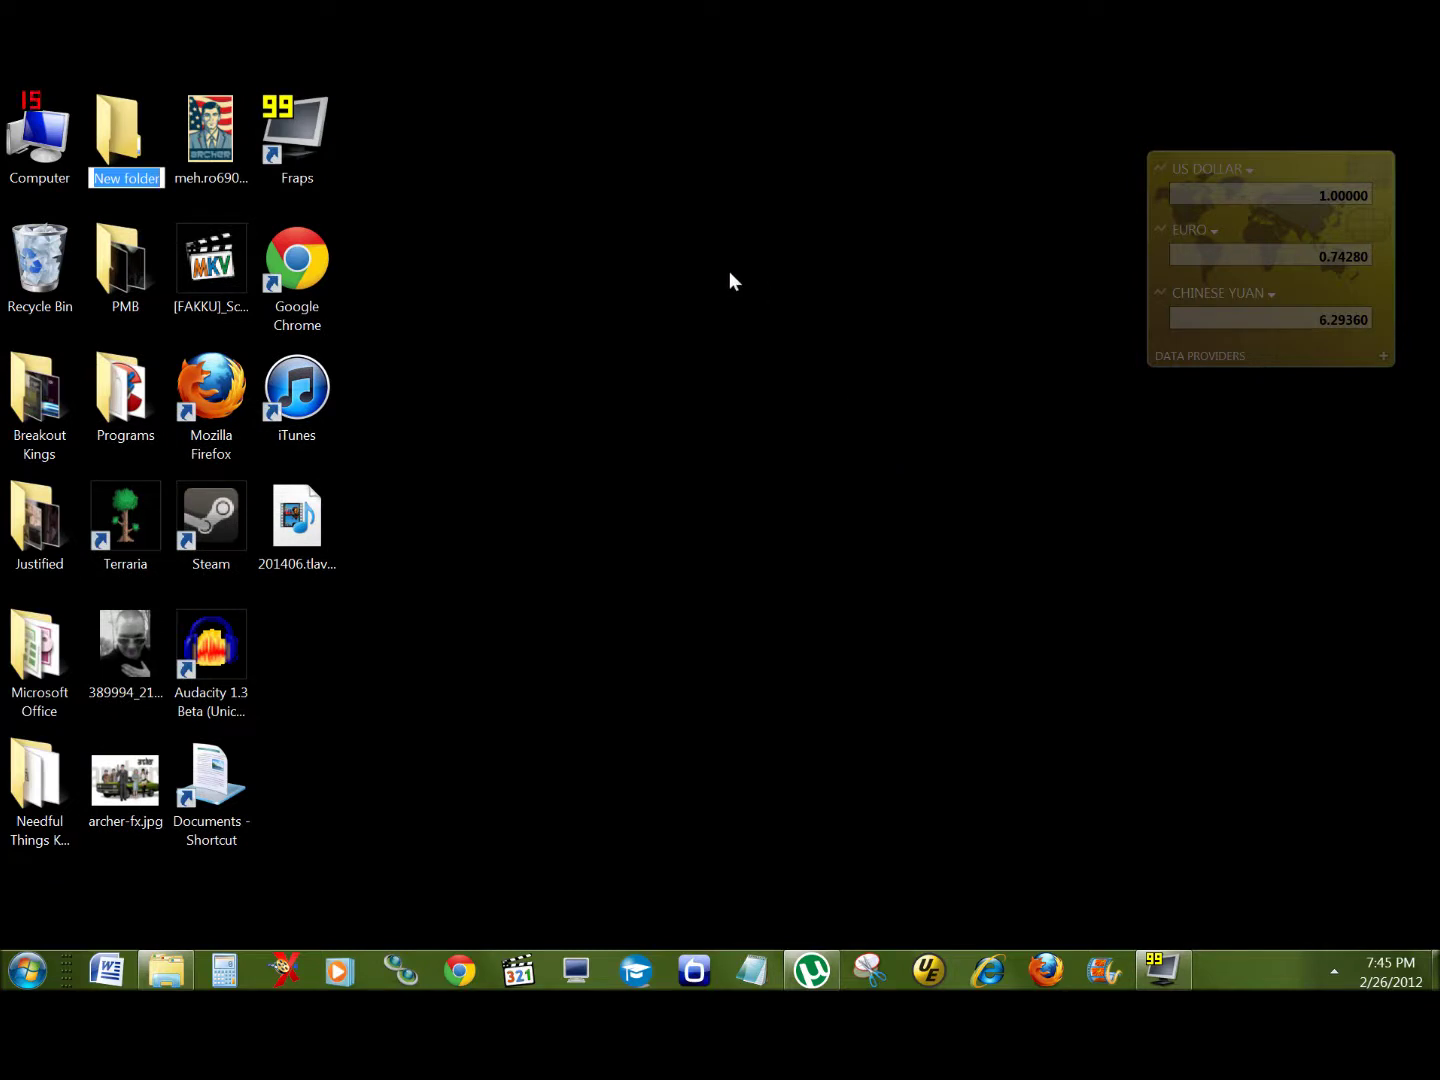
left_click_drag(112, 116, 319, 672)
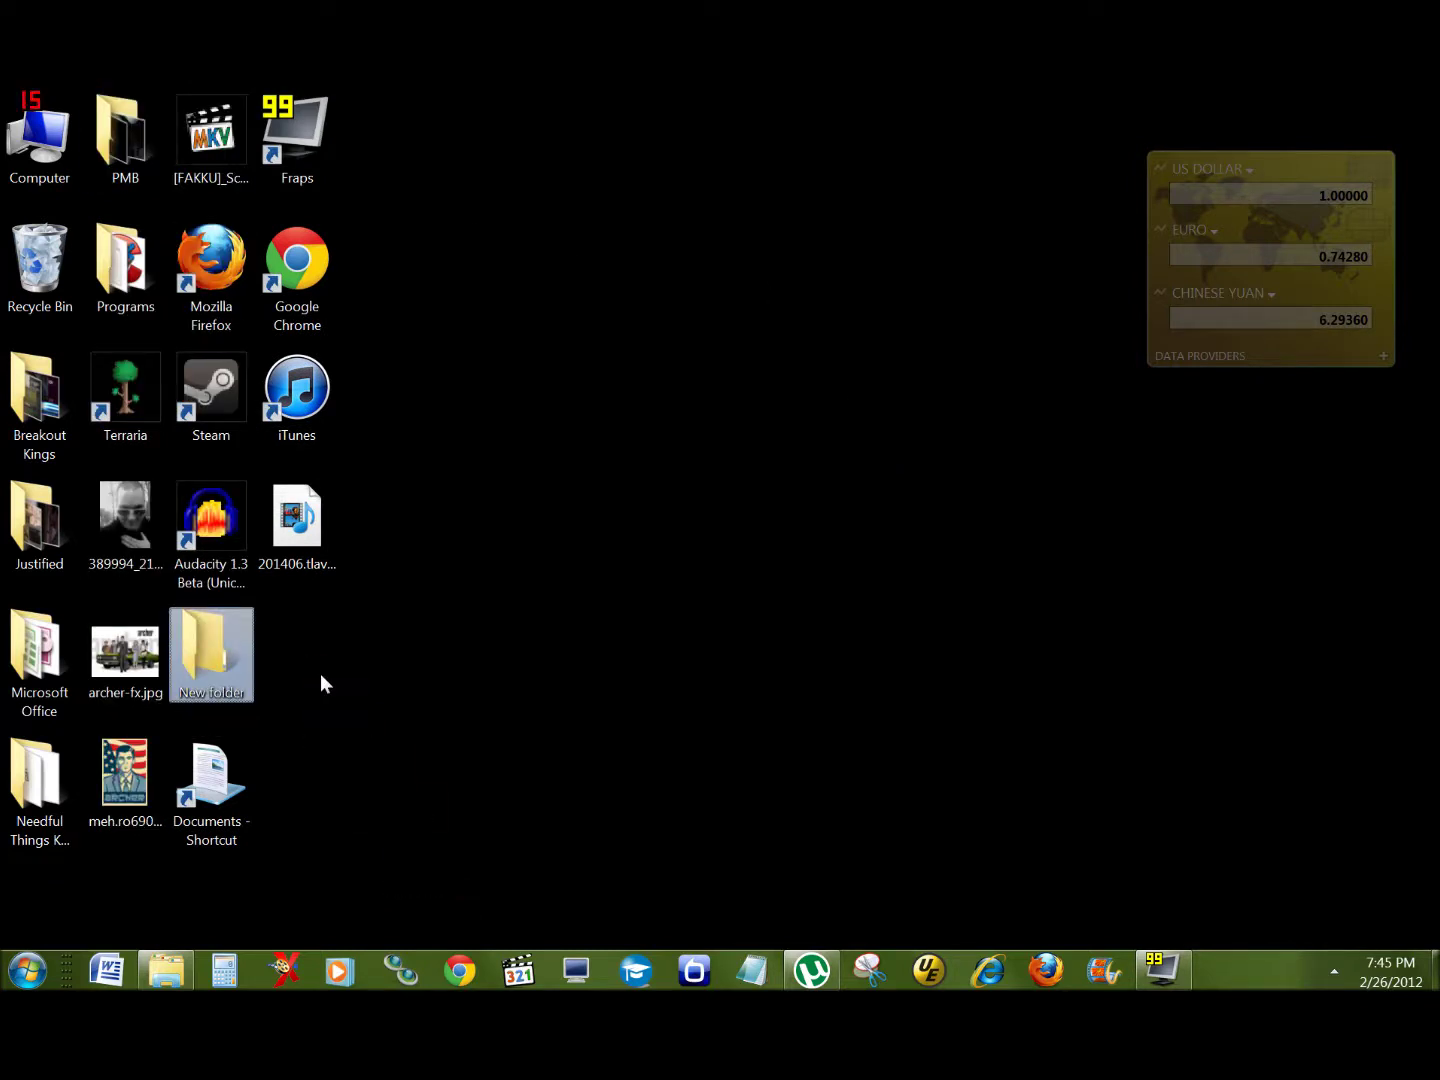
left_click(224, 689)
type("Test")
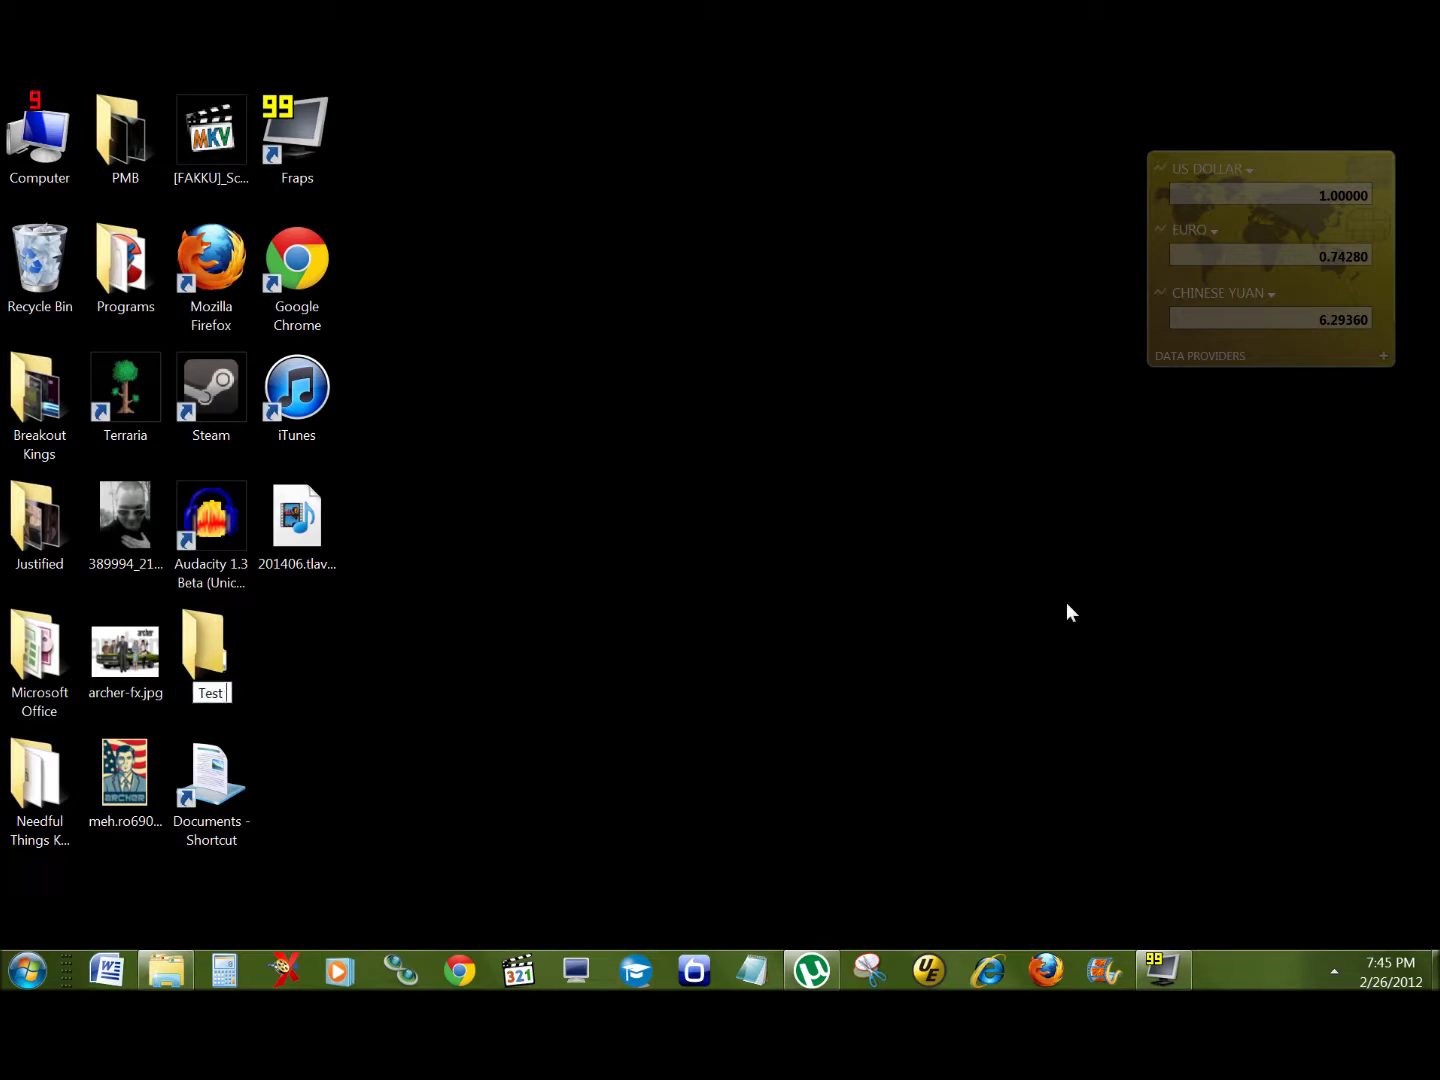
type(" Folder")
key("Return")
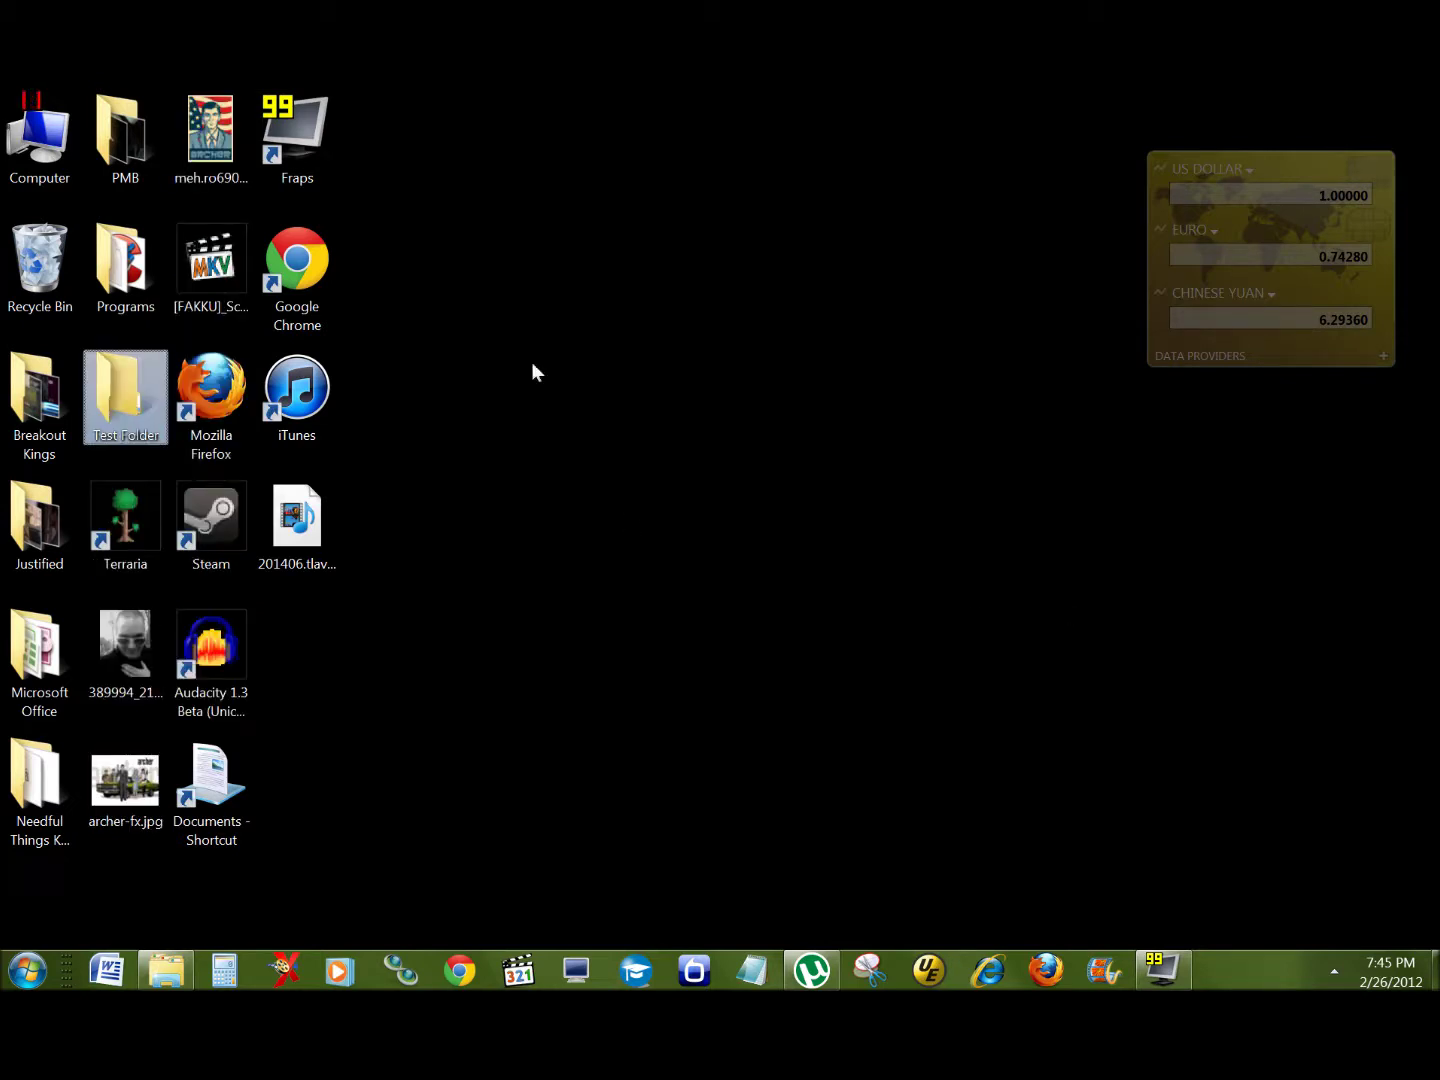
left_click(751, 270)
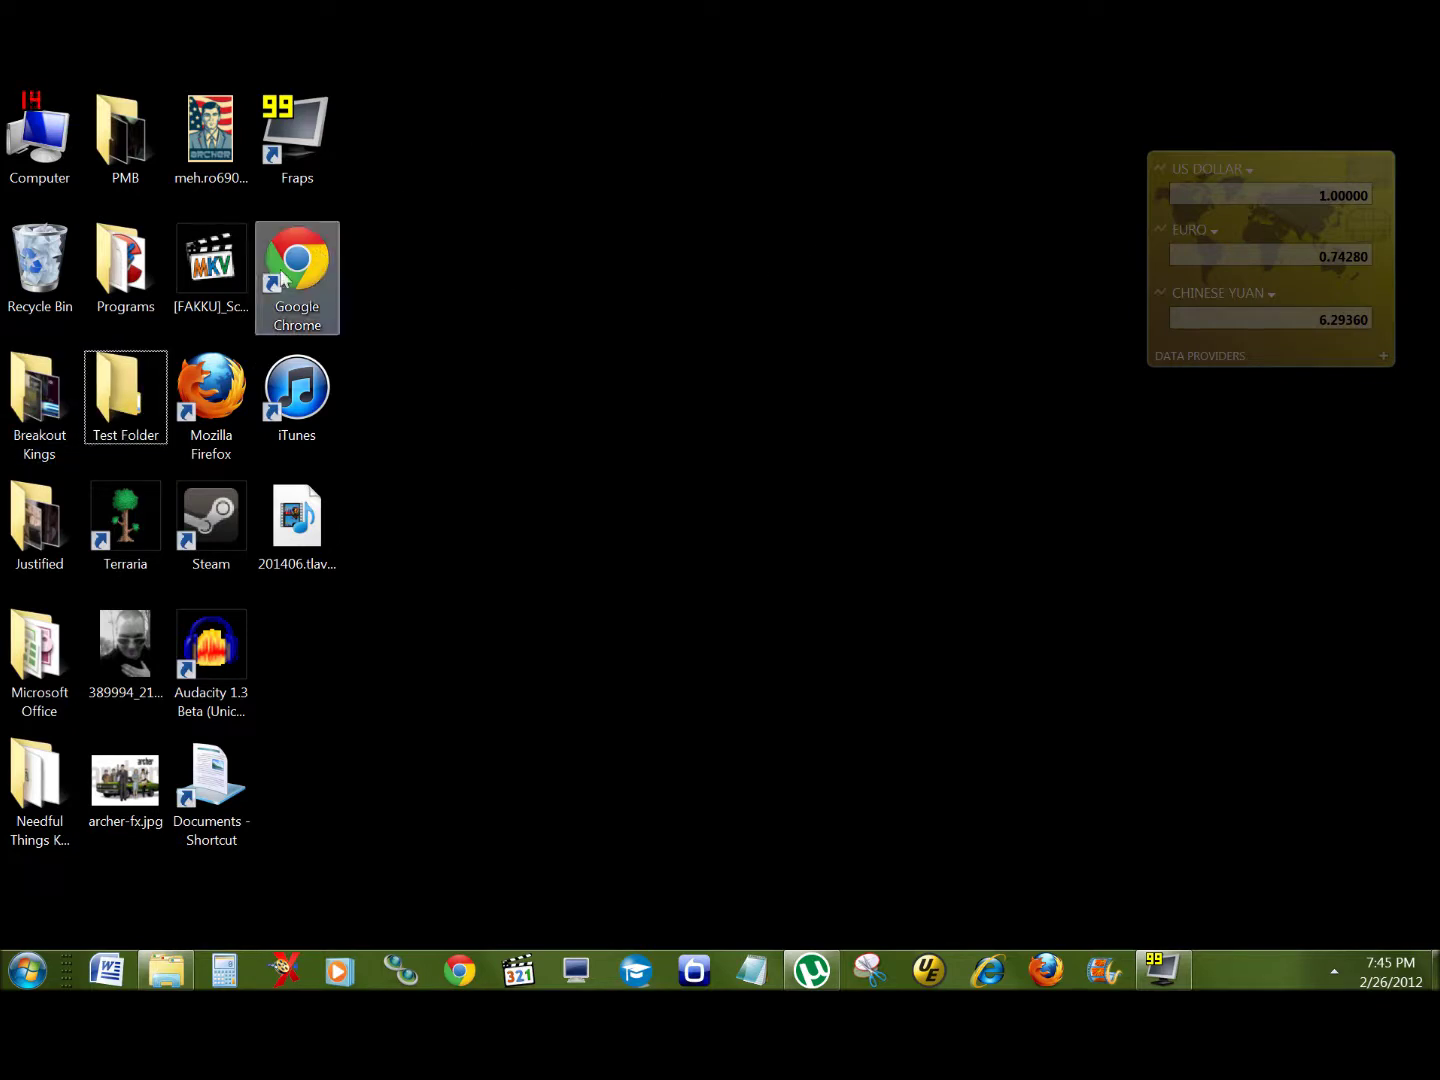
Move the MKV video file and the three image files from the desktop into Test Folder.
left_click_drag(212, 262, 129, 417)
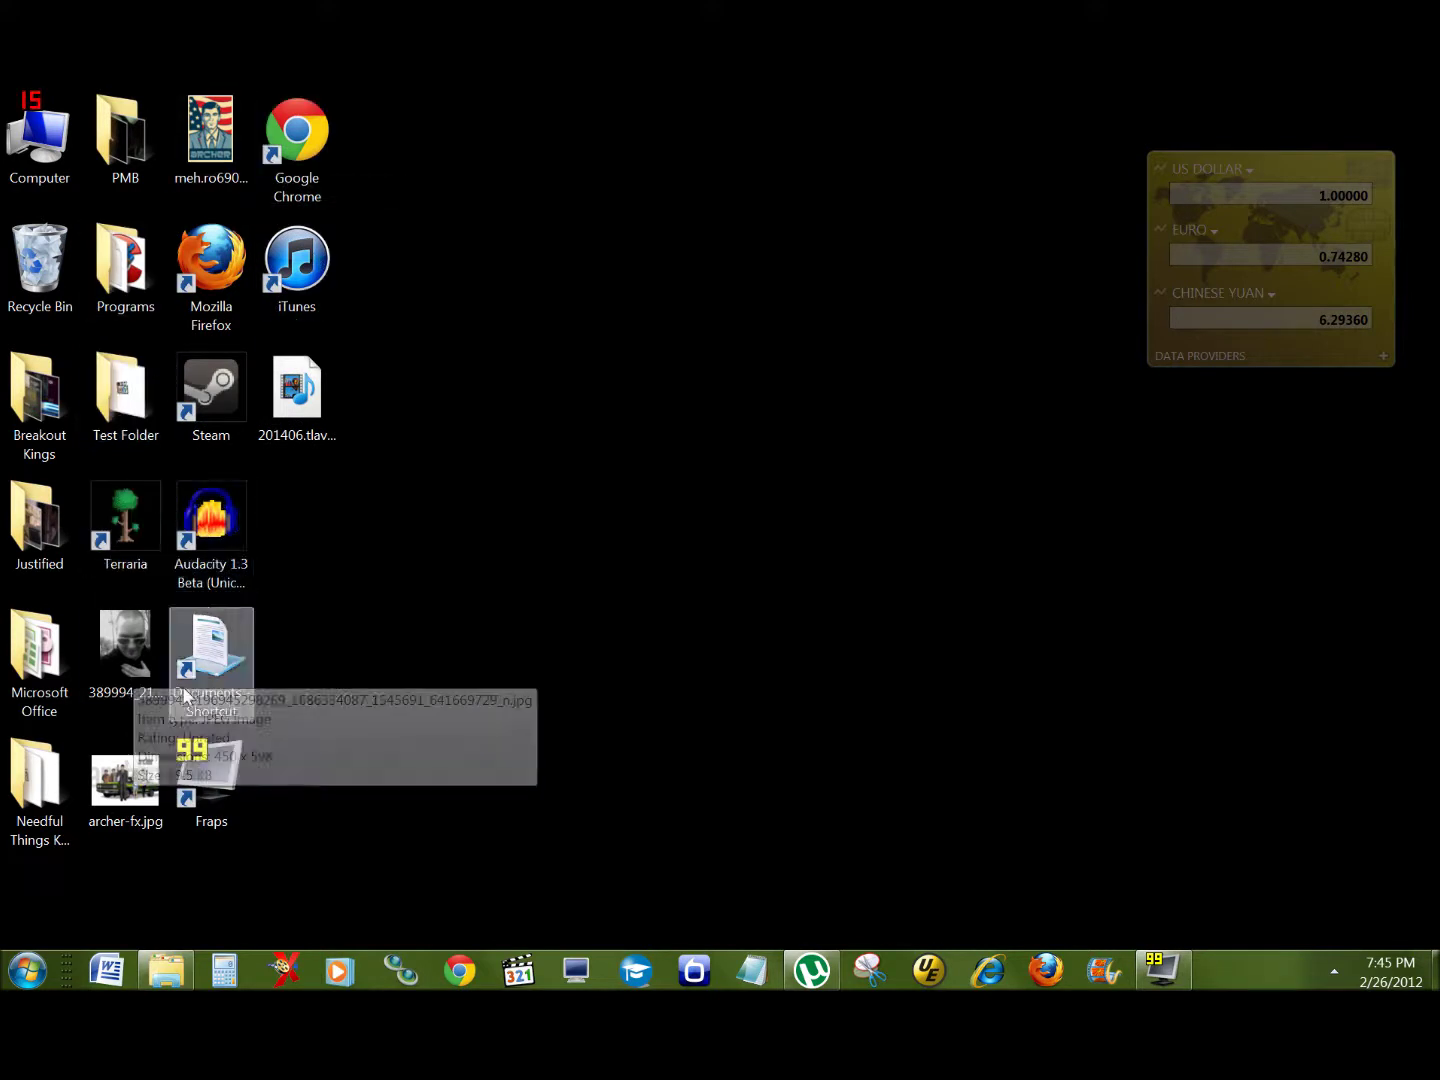
left_click_drag(112, 668, 125, 400)
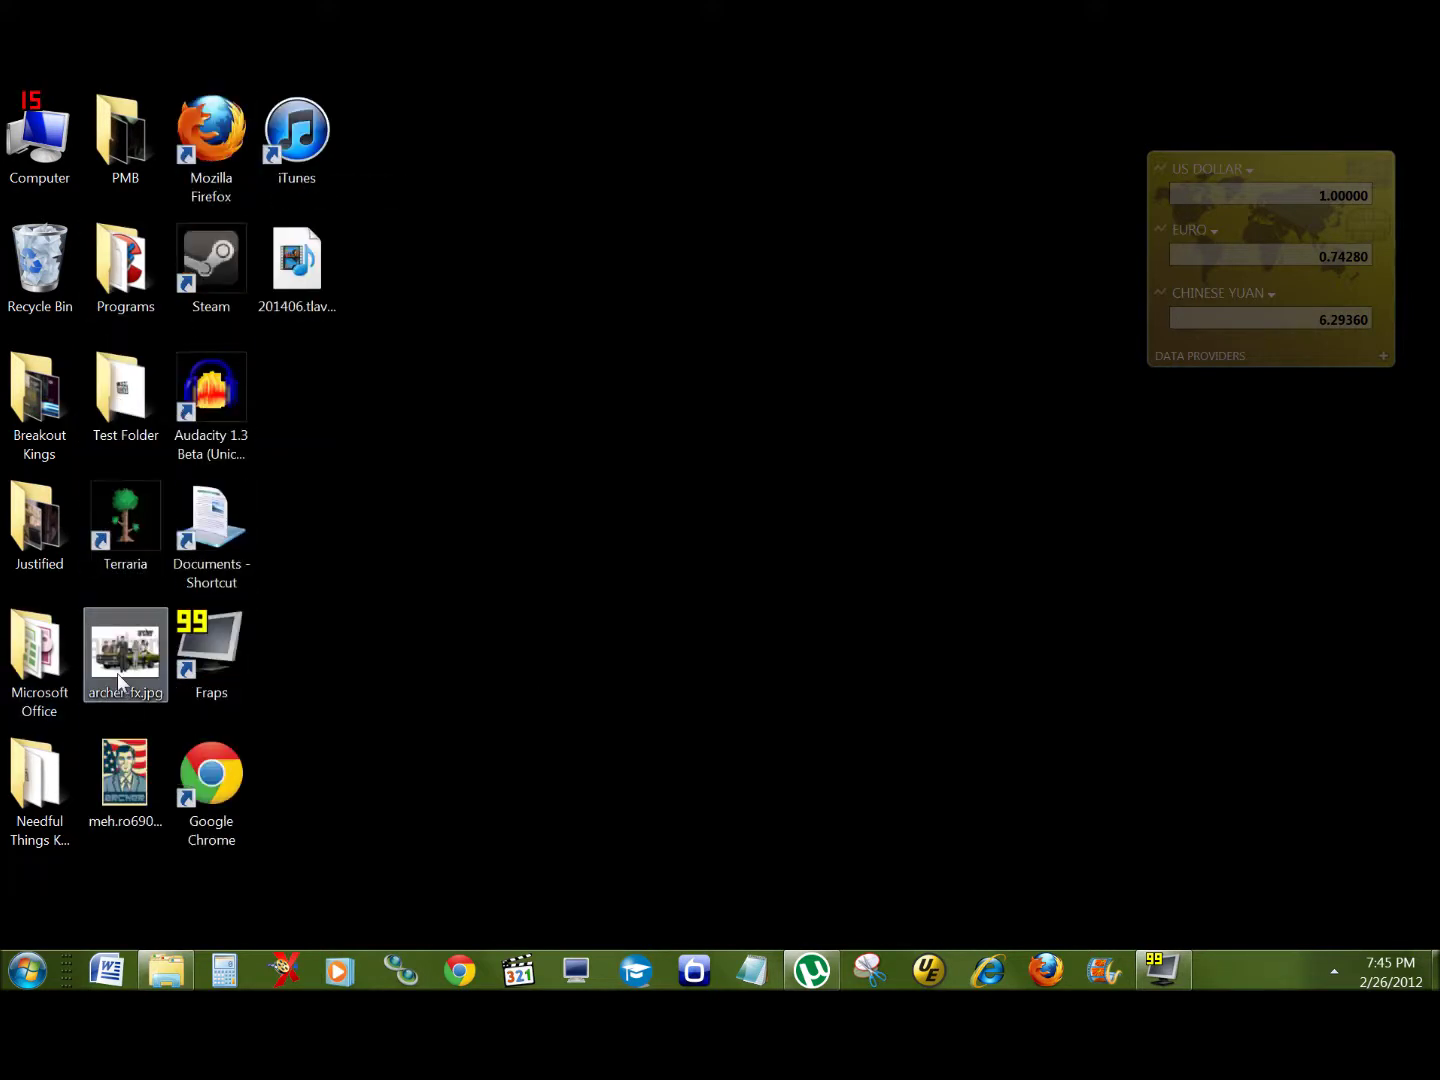
left_click_drag(125, 655, 125, 400)
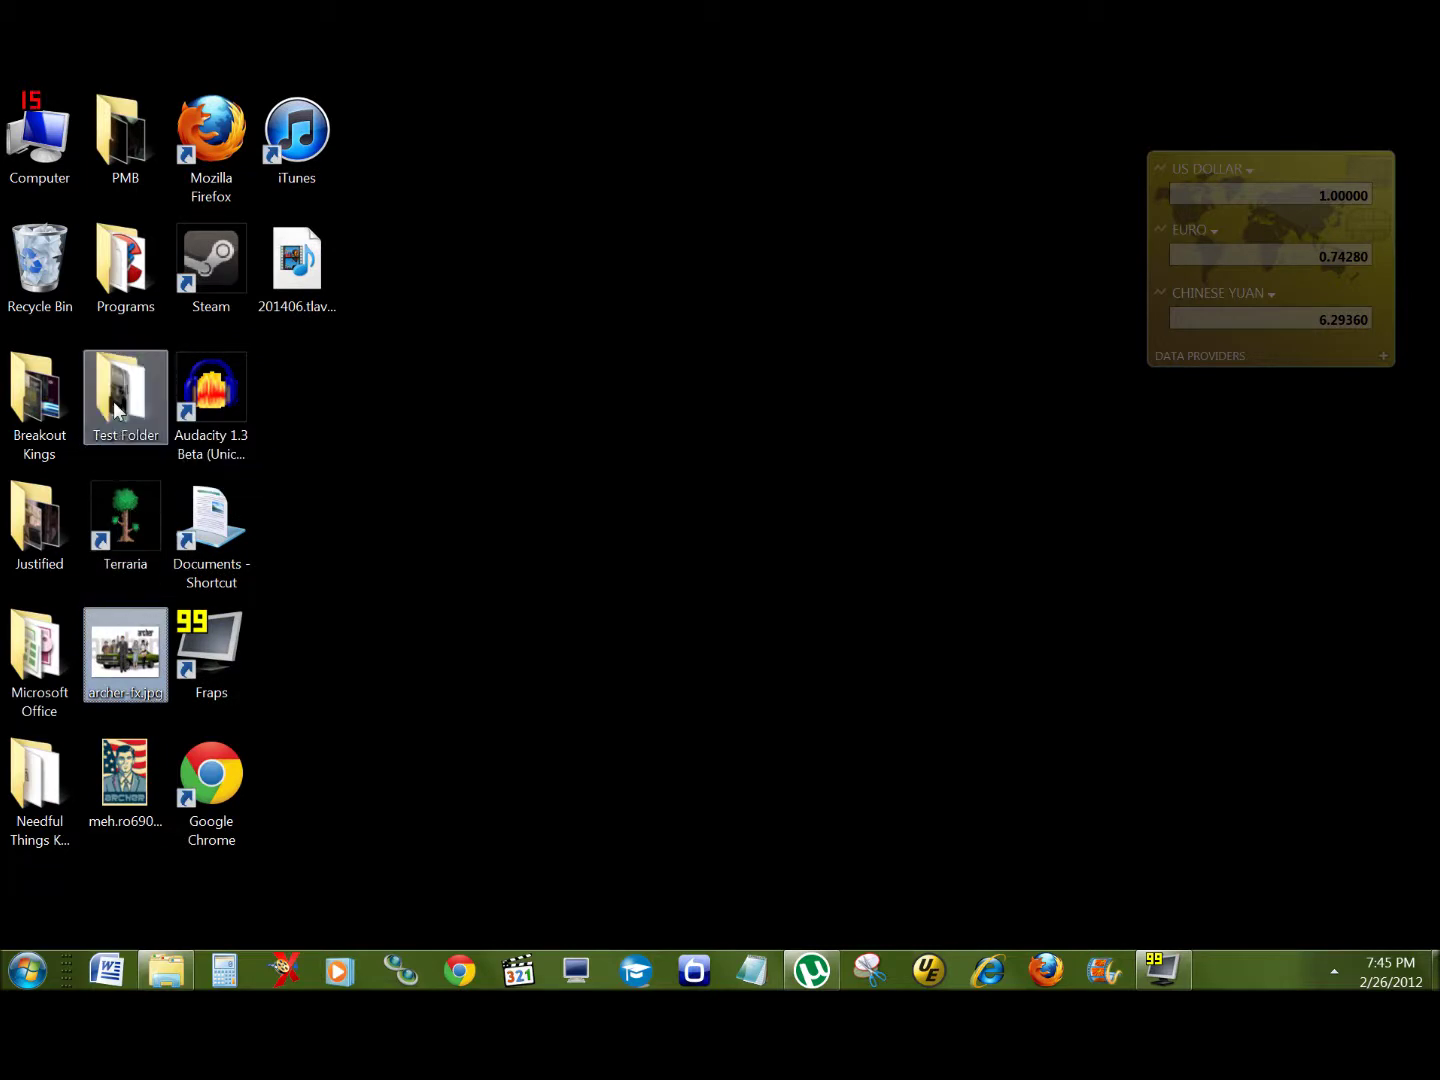
left_click_drag(131, 676, 125, 398)
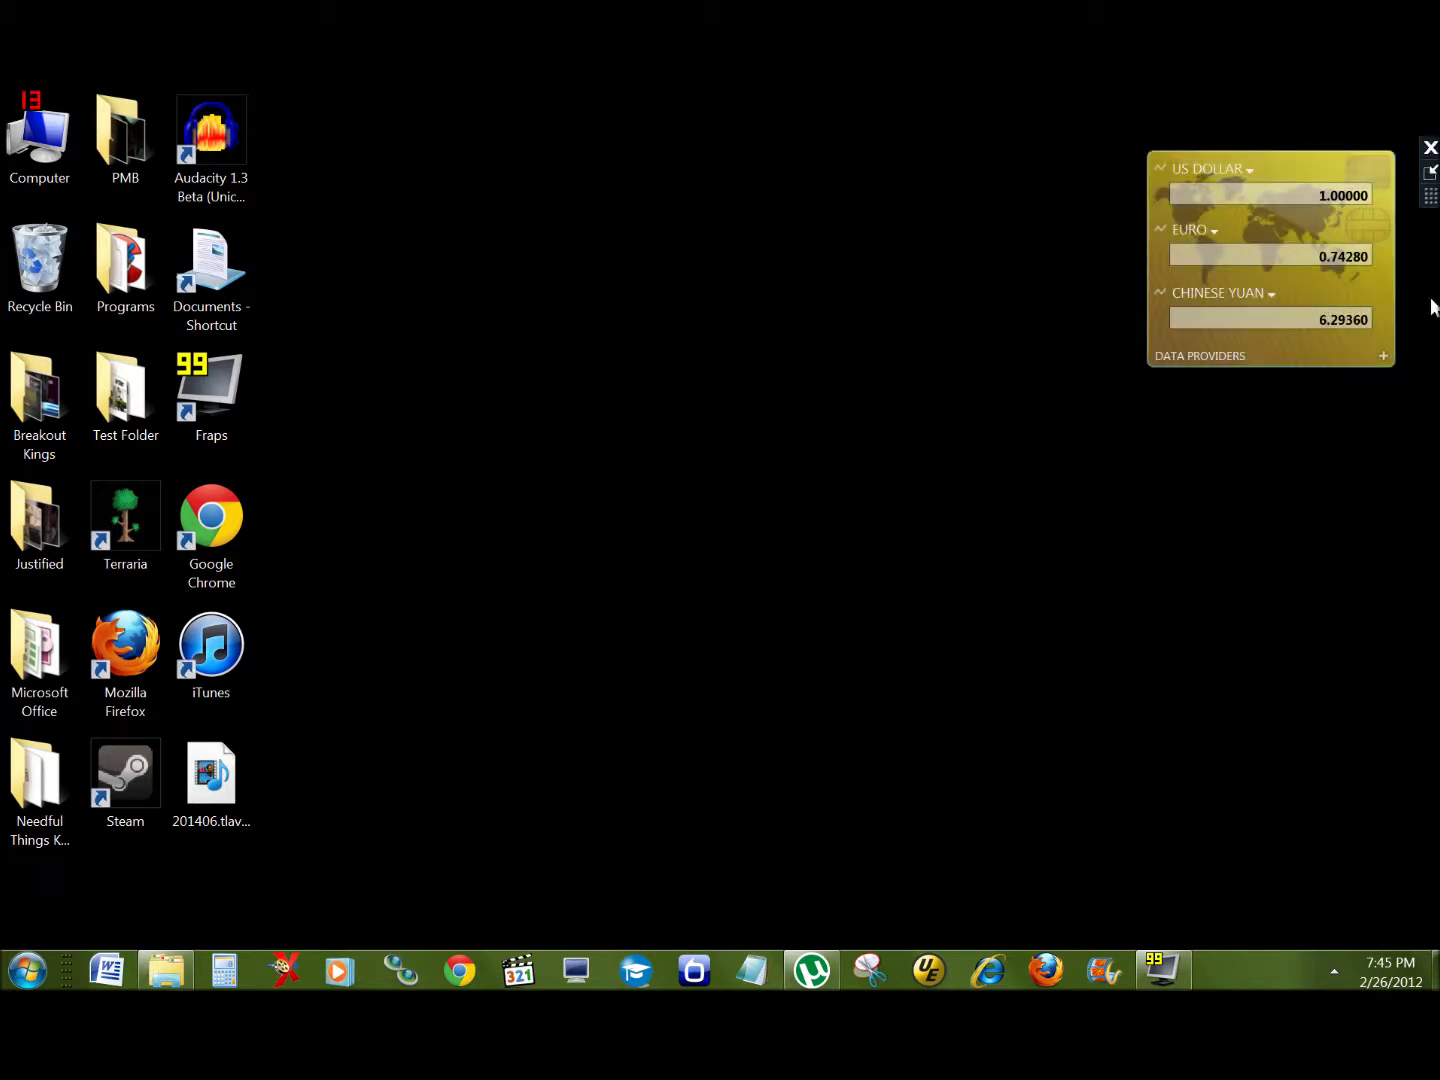
Remove the currency converter gadget from the desktop.
mouse_move(1337, 358)
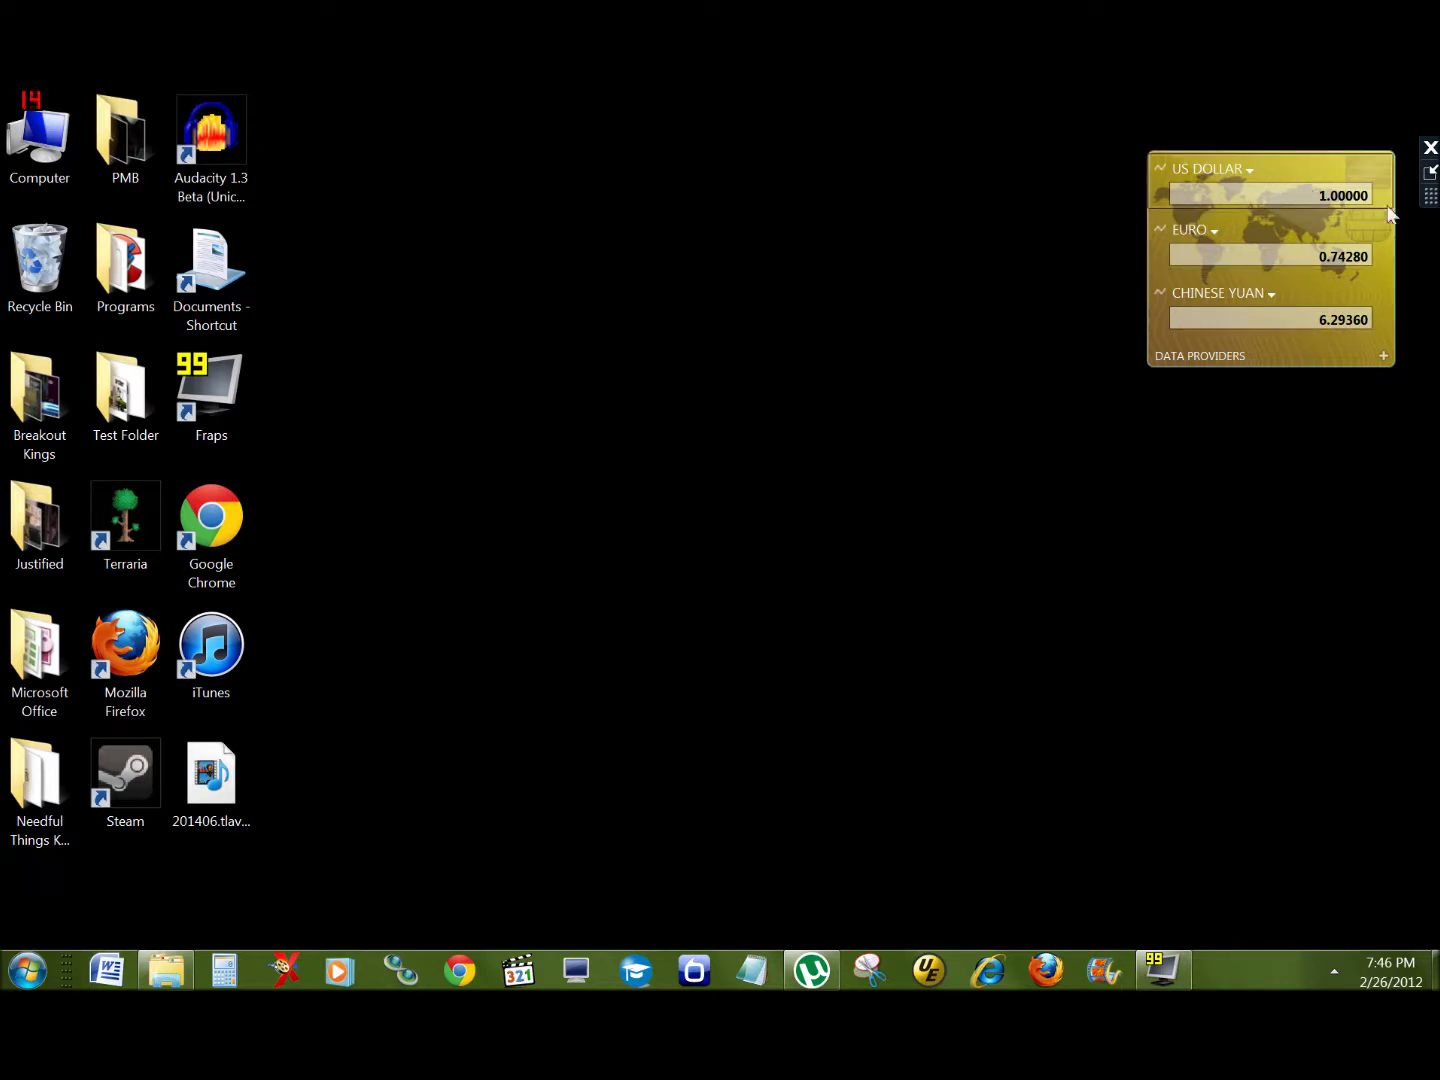
left_click(1429, 149)
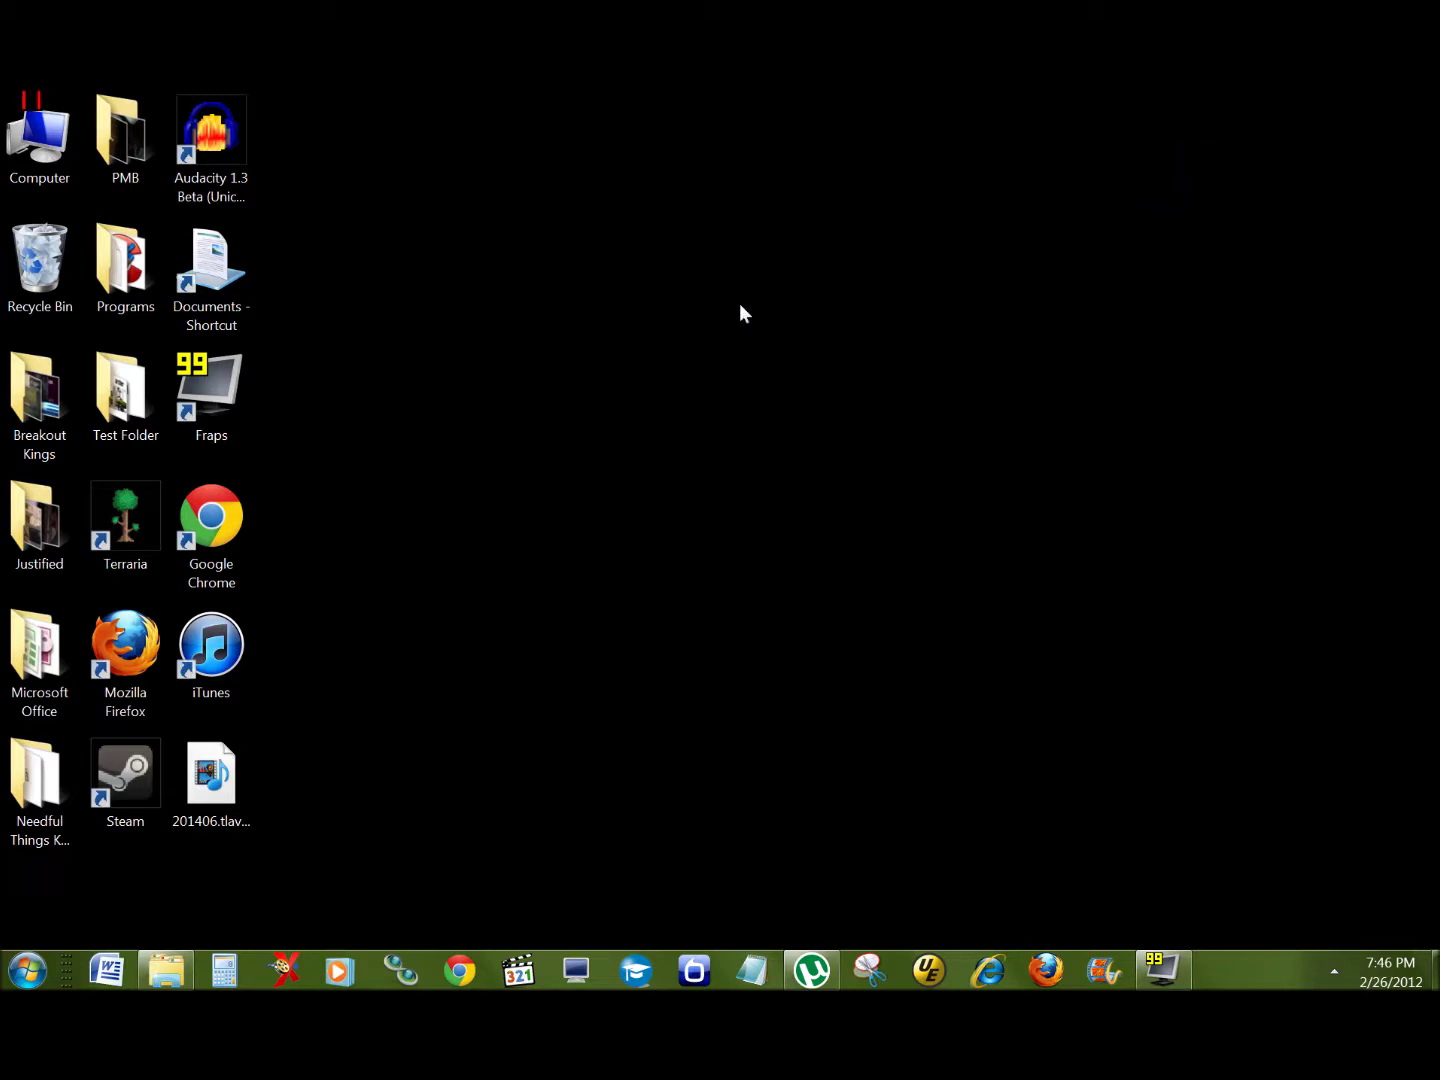
Add the Currency, Weather and CPU Meter gadgets to the desktop from the gadget gallery, and view the CPU Meter's details.
right_click(738, 355)
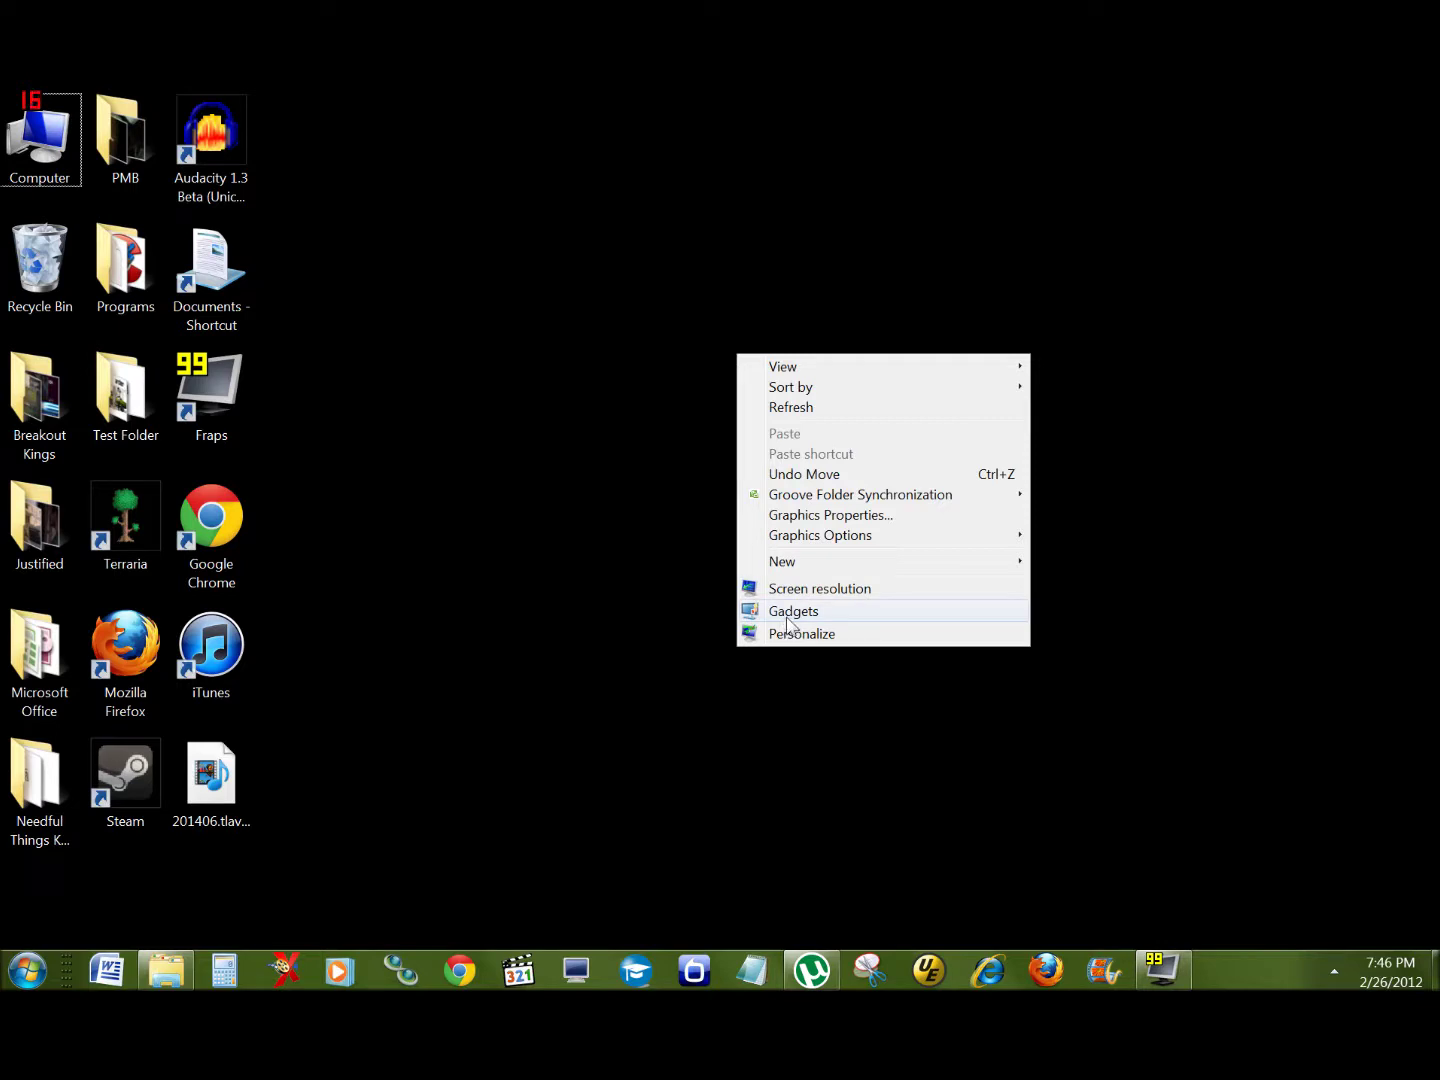
left_click(788, 612)
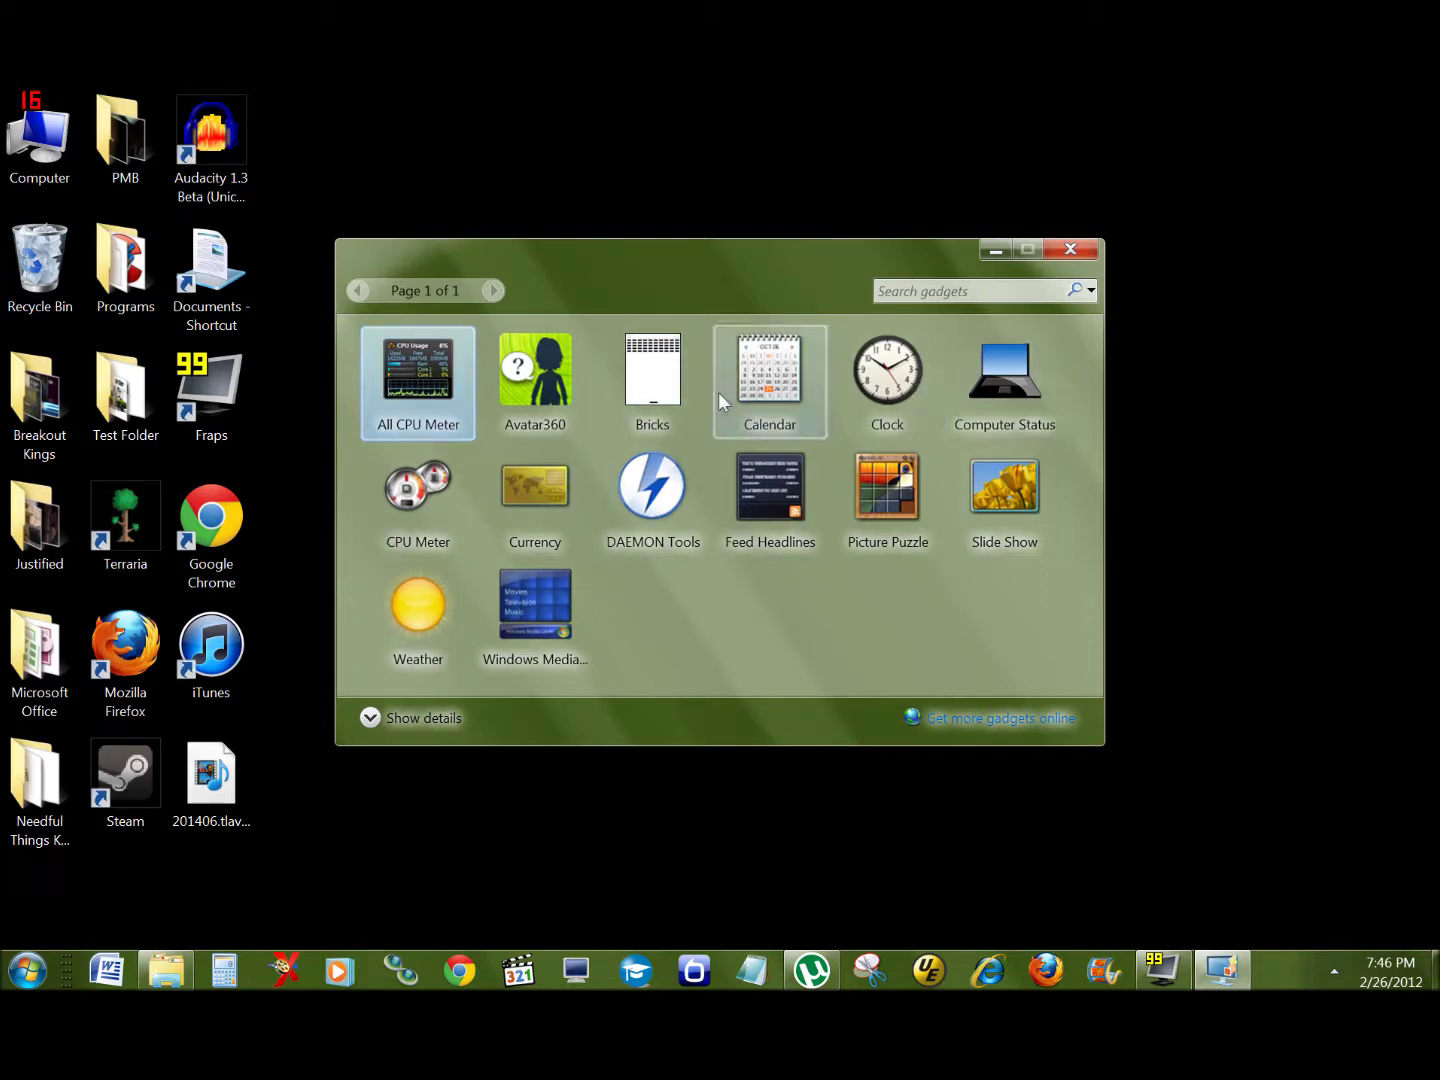
double_click(533, 492)
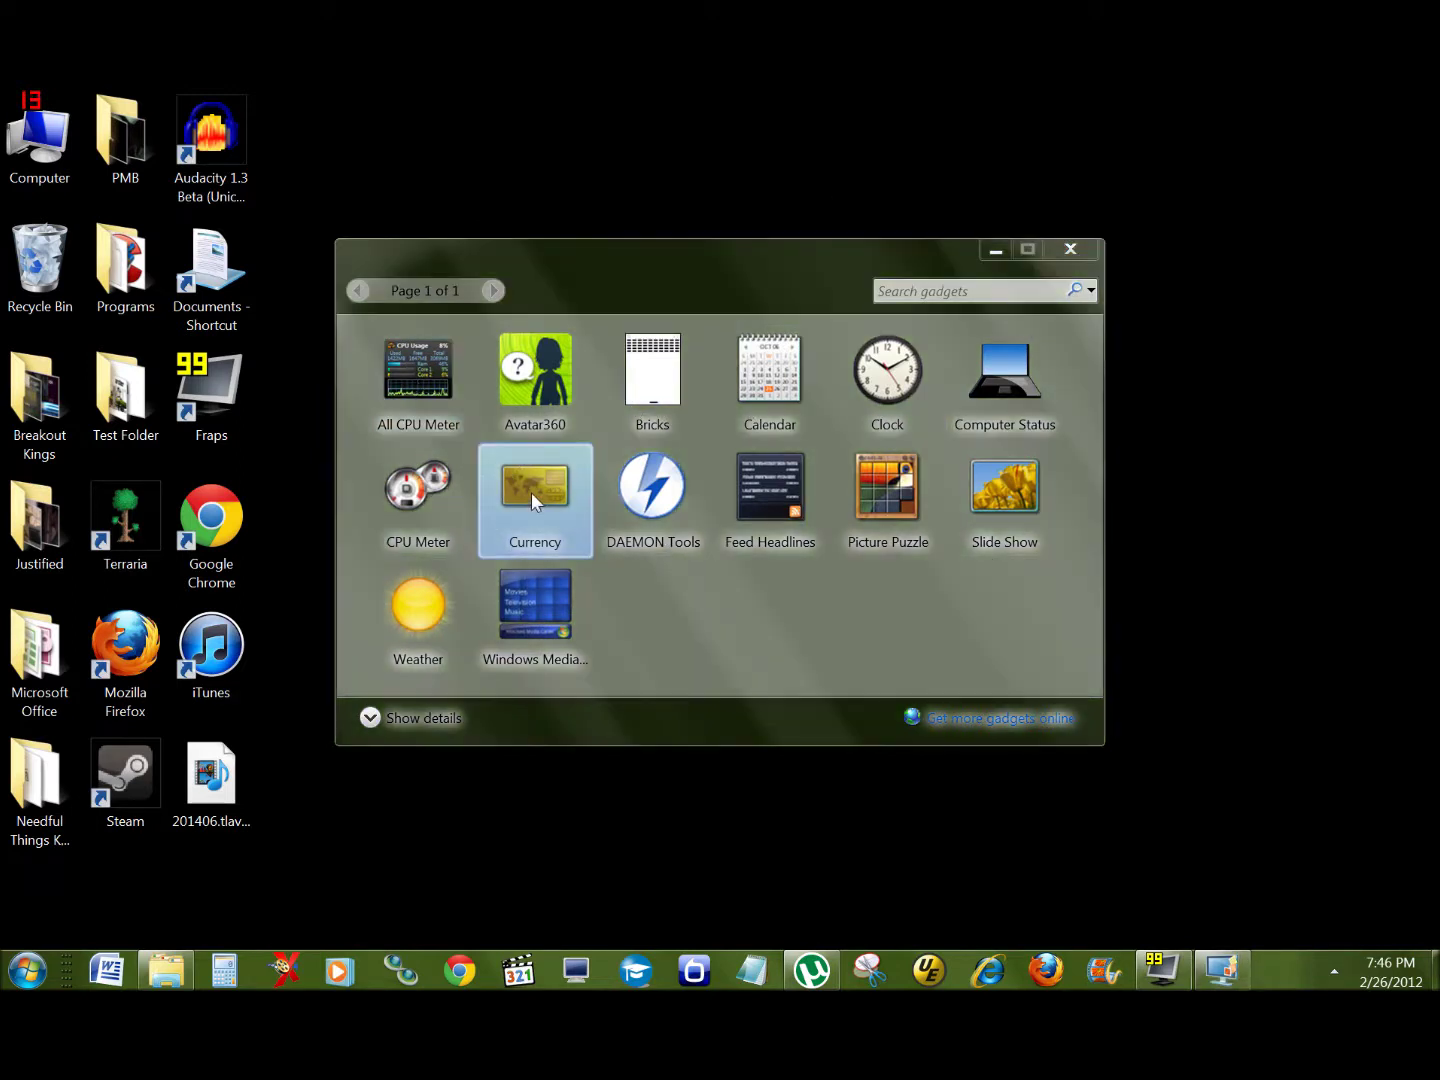
mouse_move(531, 491)
left_mouse_down()
mouse_move(868, 412)
mouse_move(538, 481)
left_mouse_up()
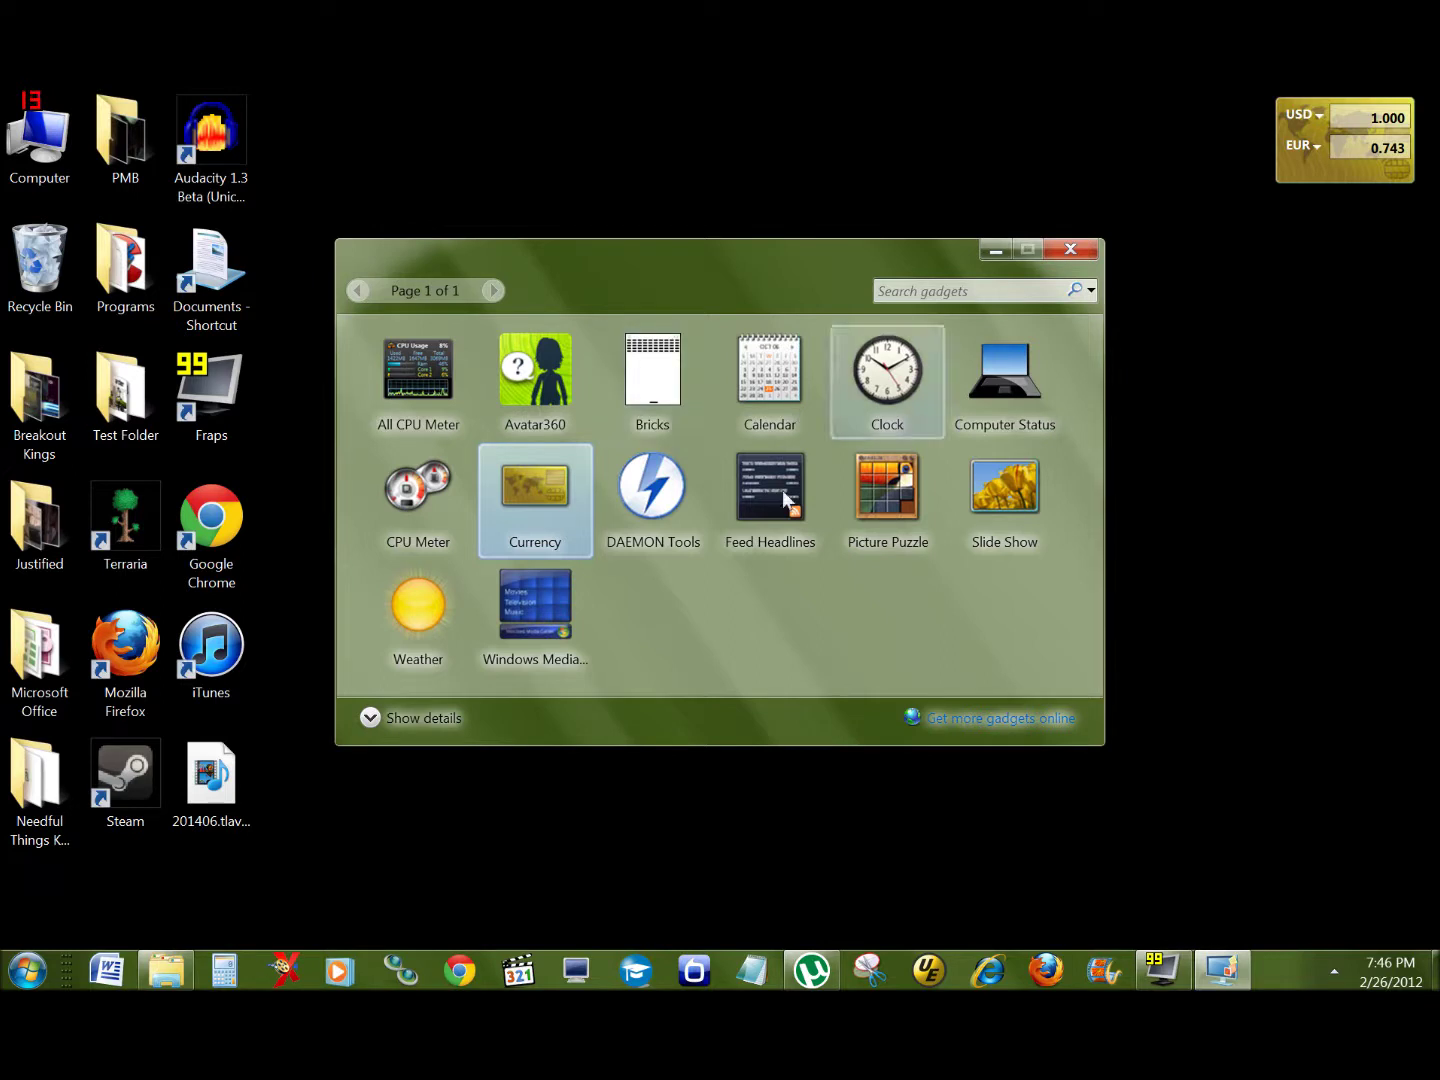
double_click(440, 616)
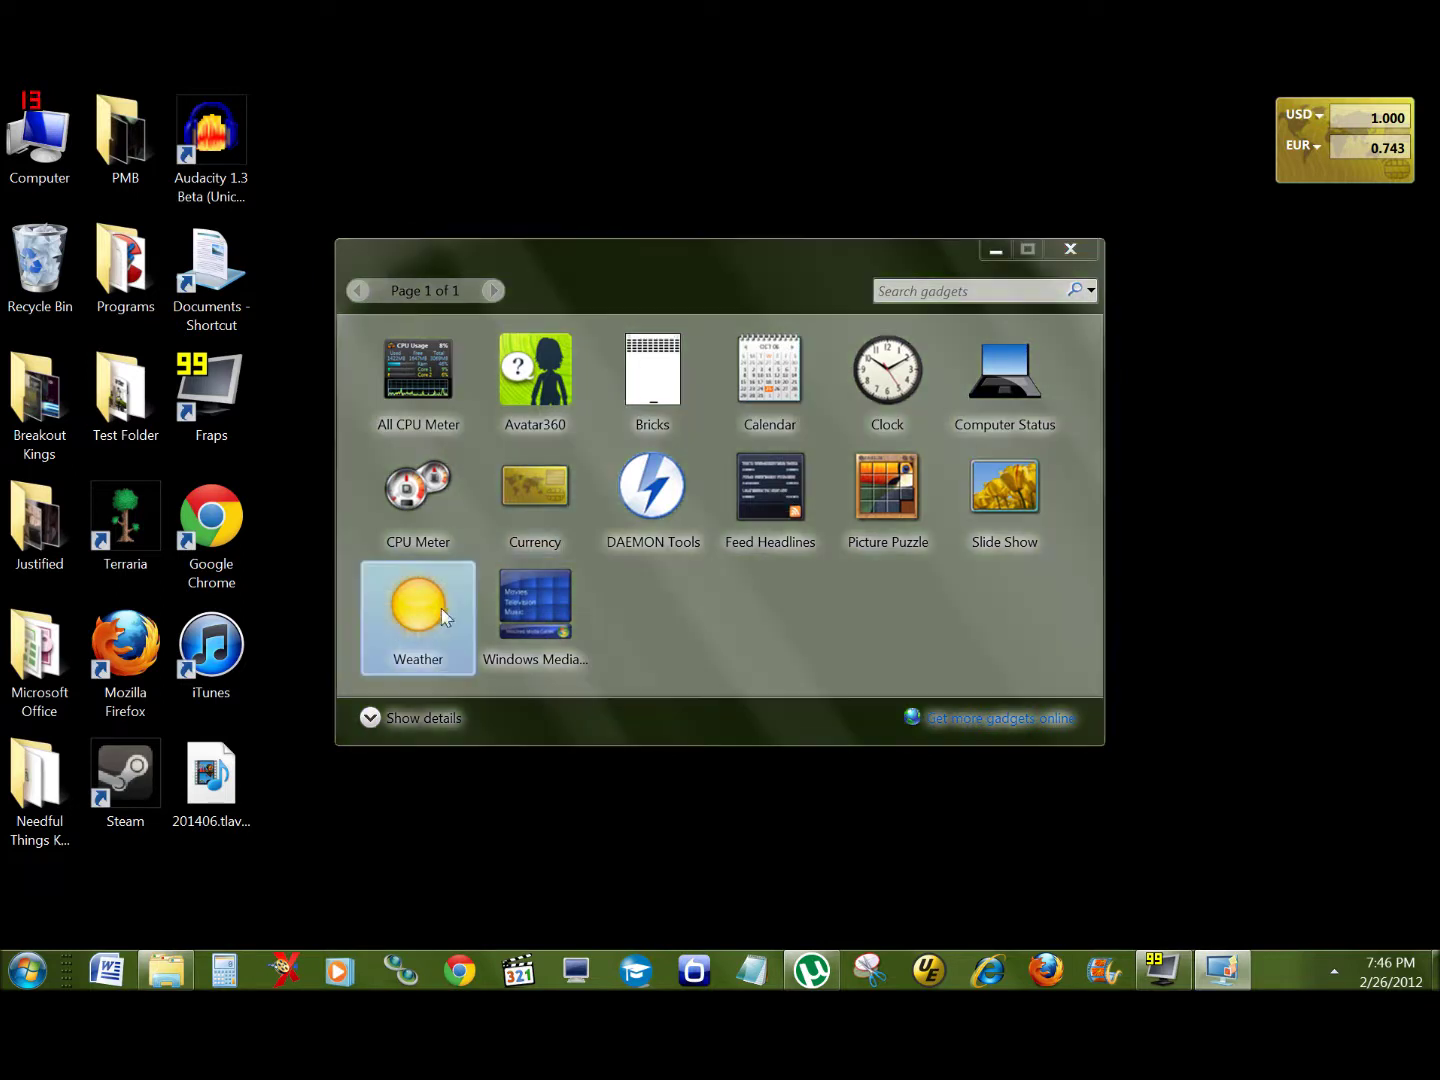
mouse_move(1390, 255)
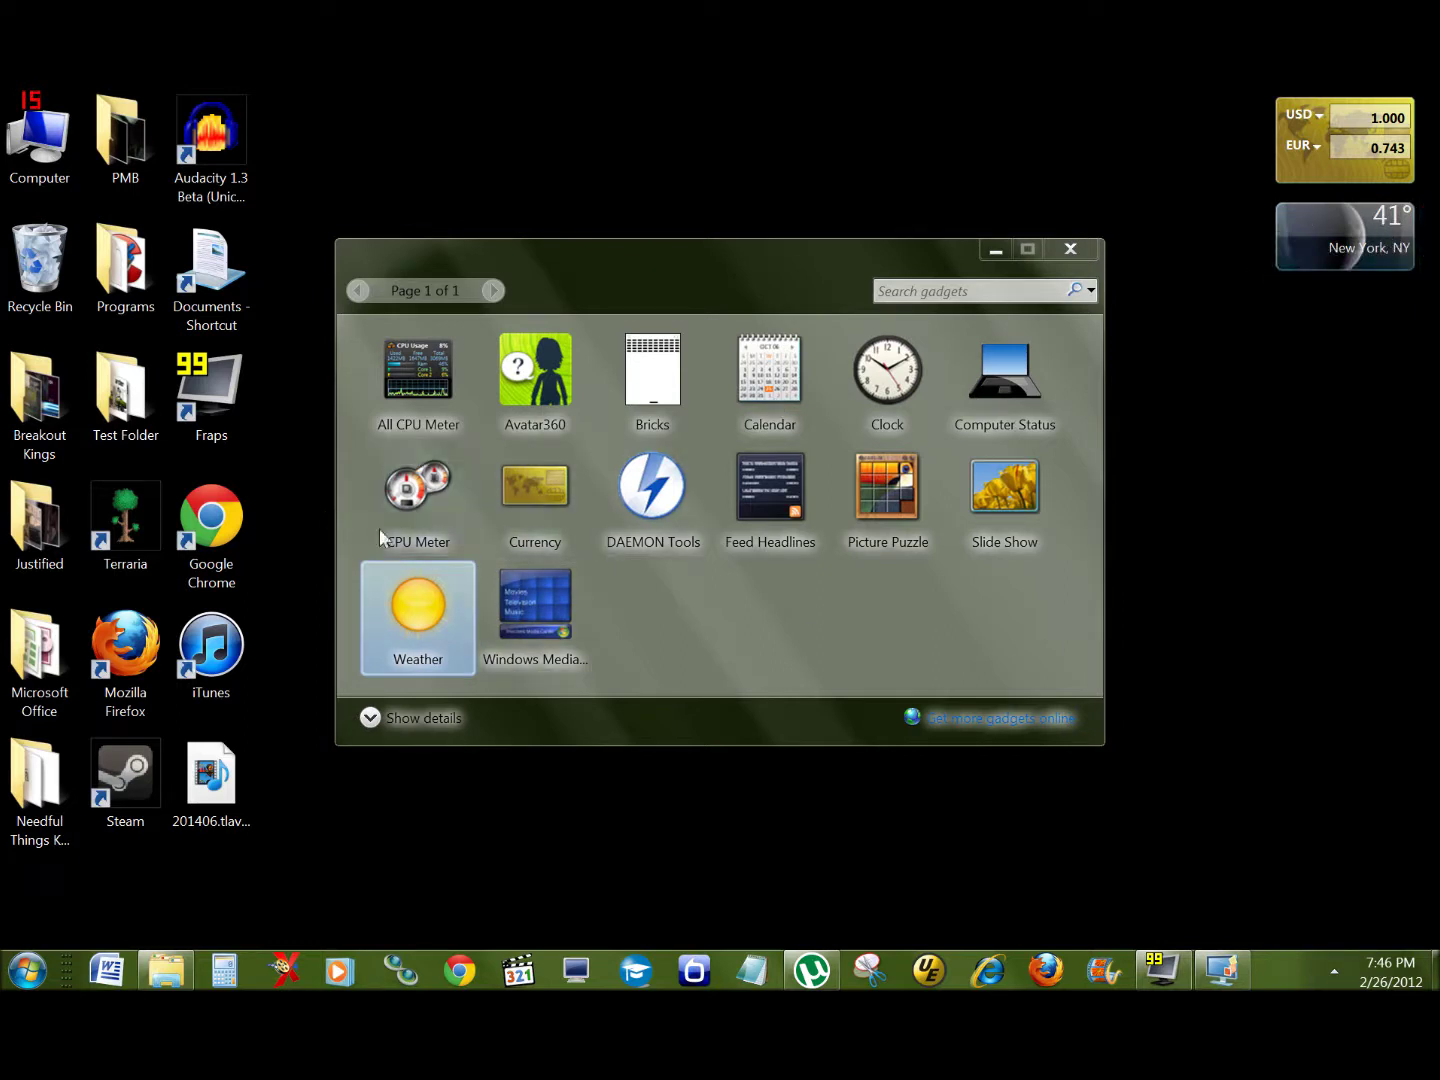
double_click(418, 501)
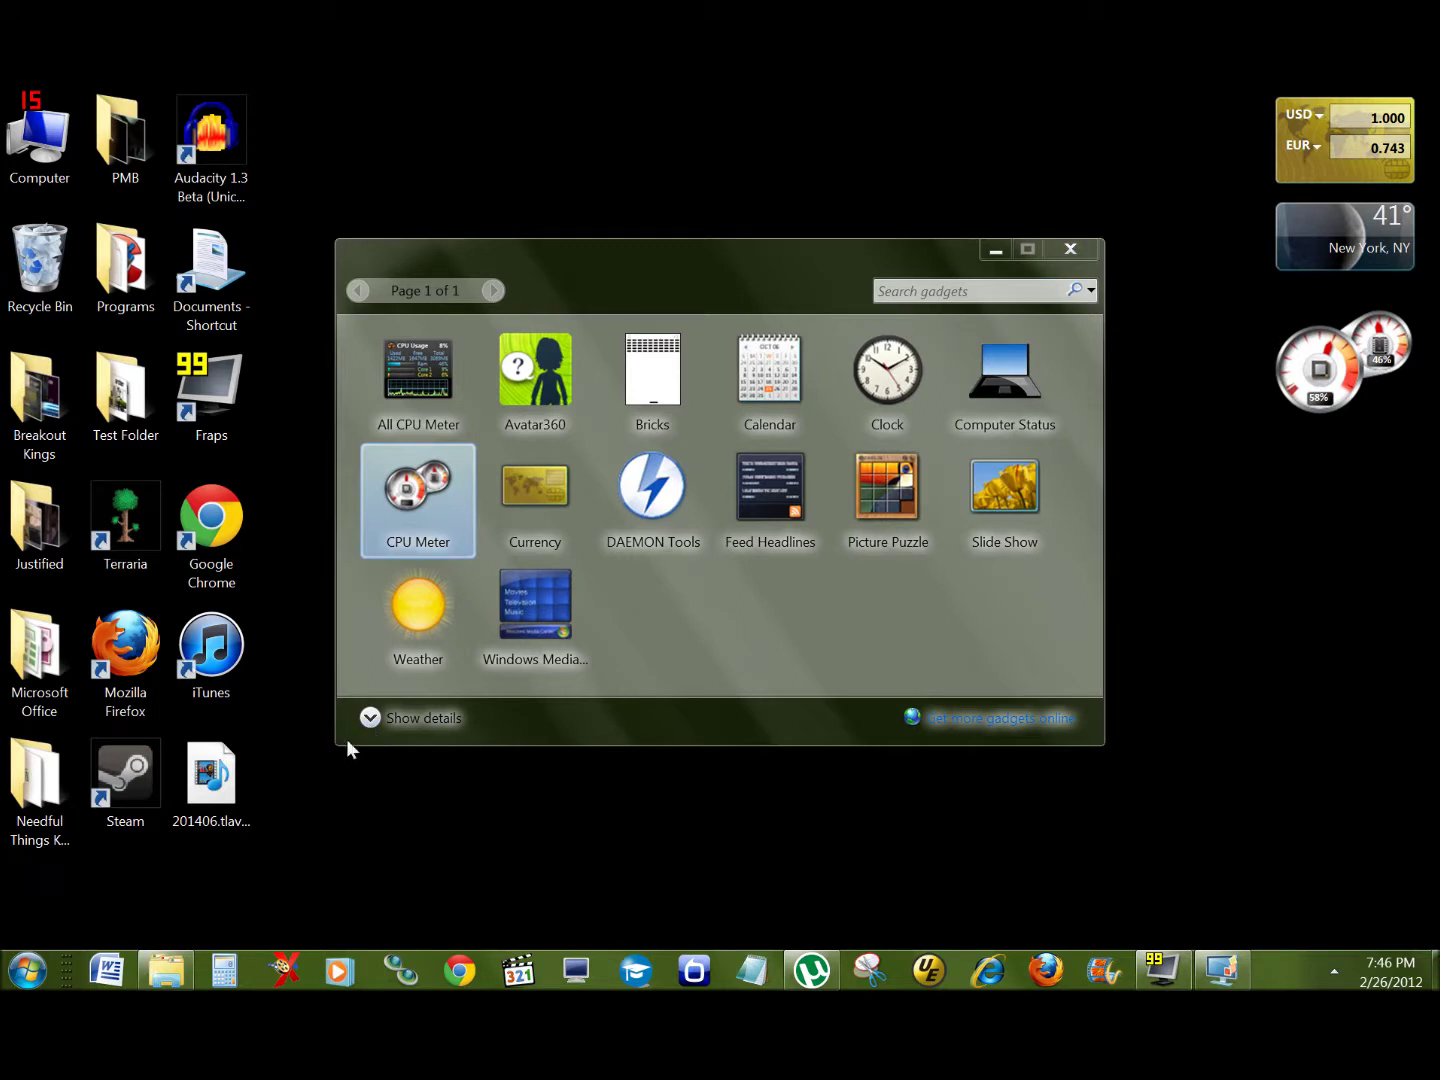
left_click(373, 718)
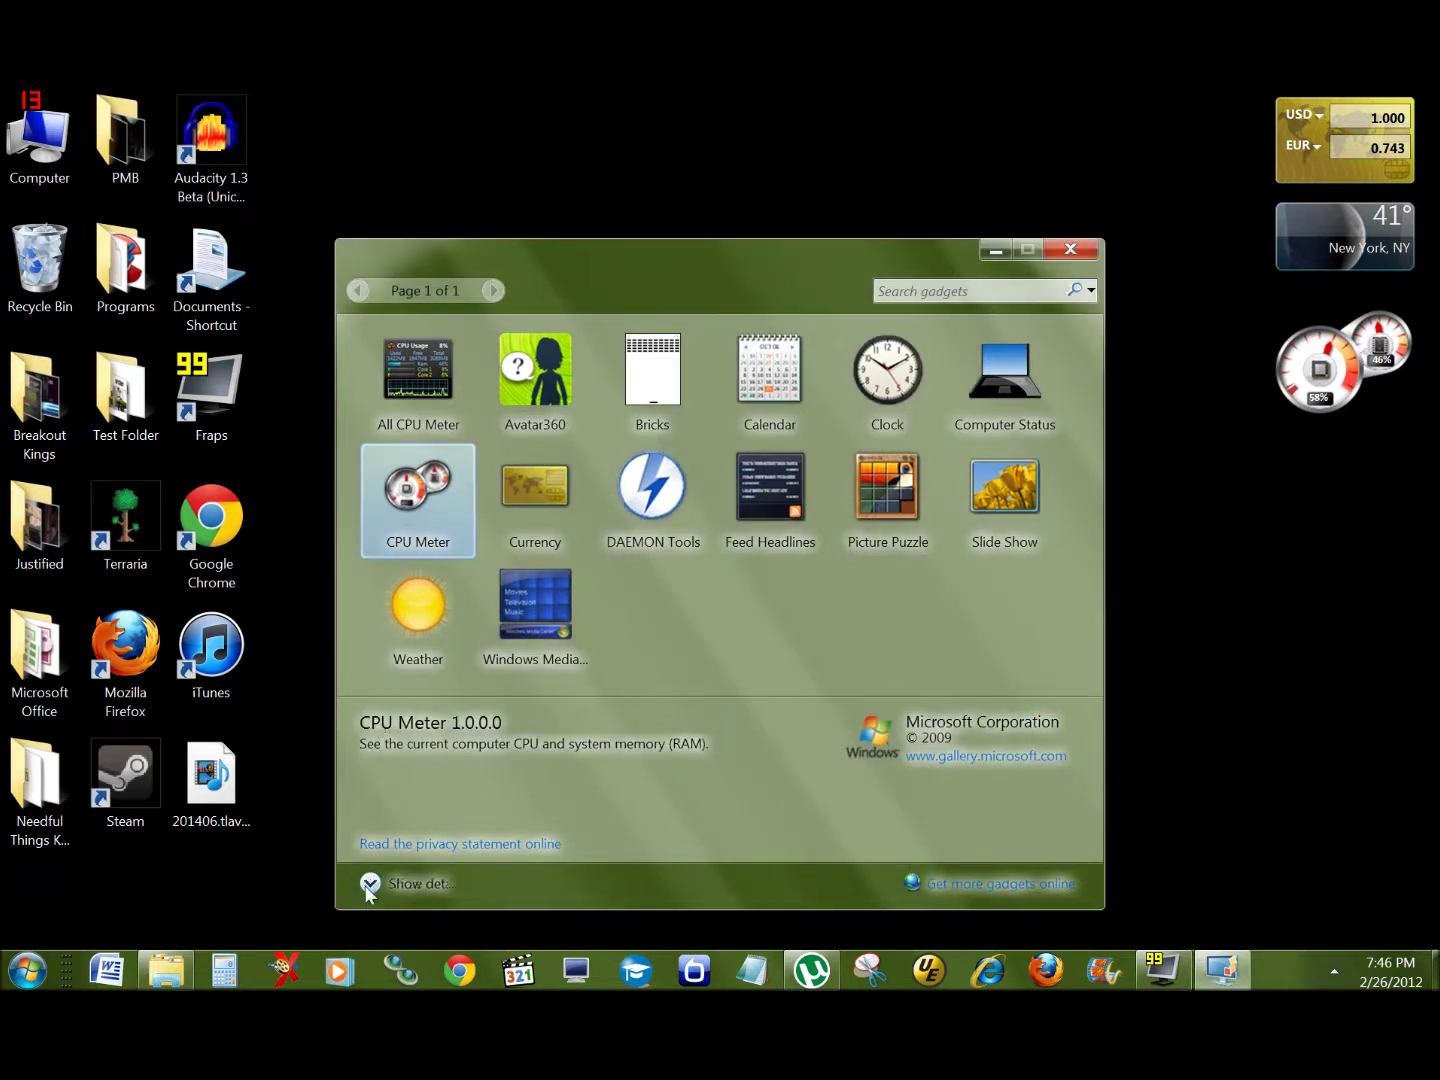
left_click(368, 885)
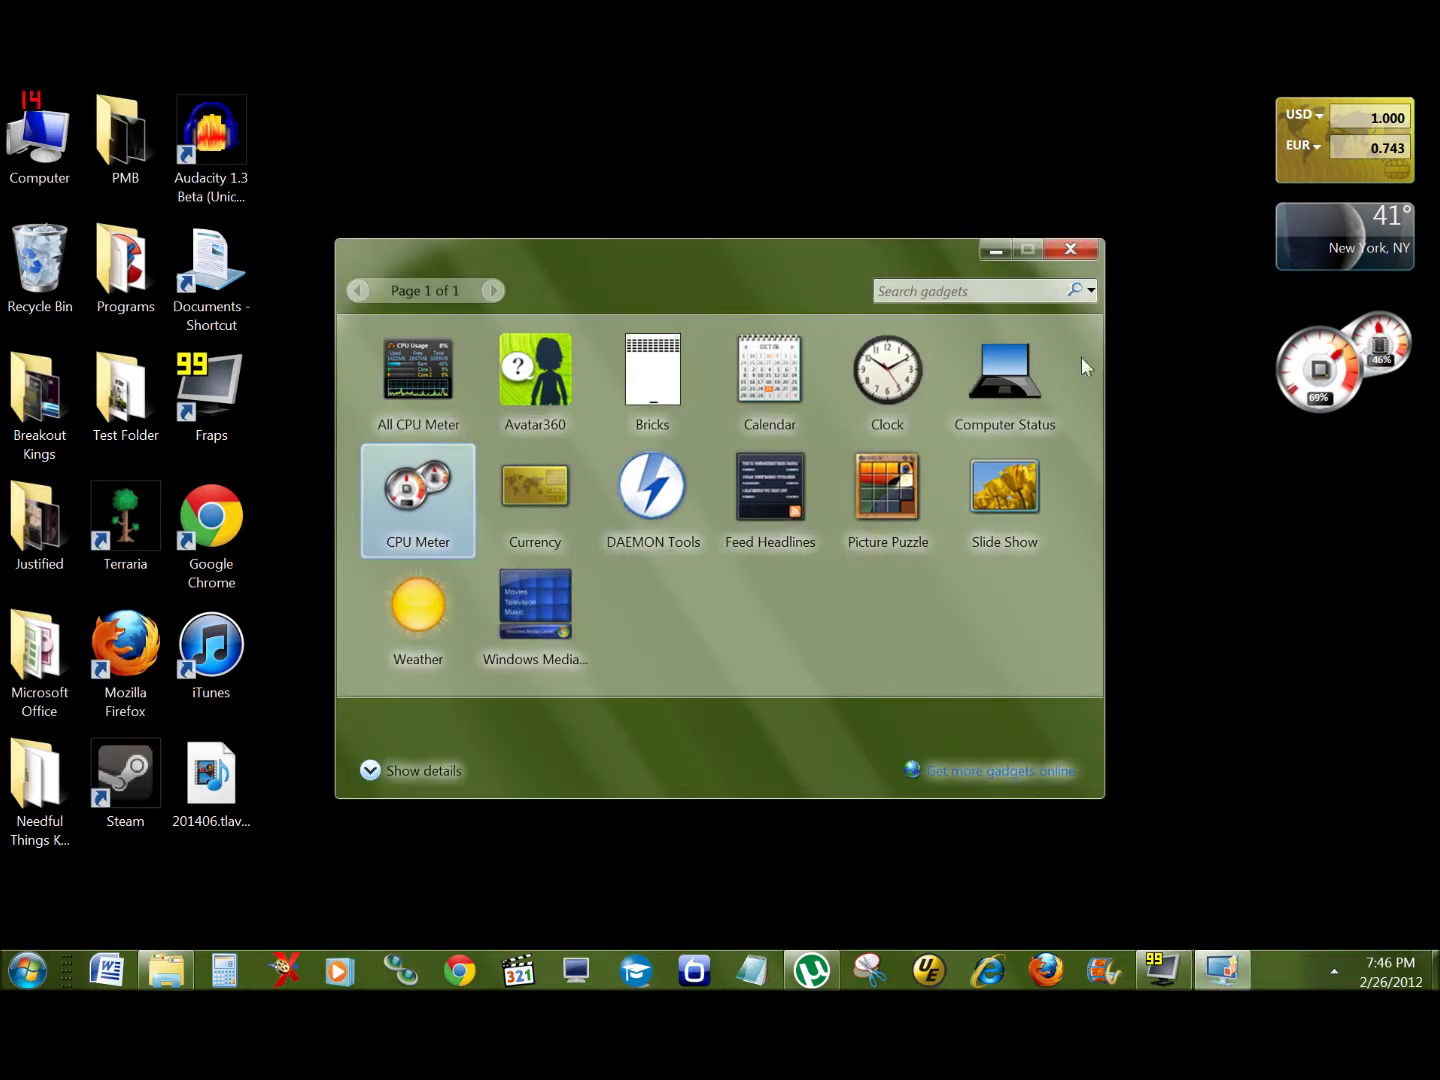
Close the gadget gallery and remove the CPU Meter gadget from the desktop.
left_click(1067, 250)
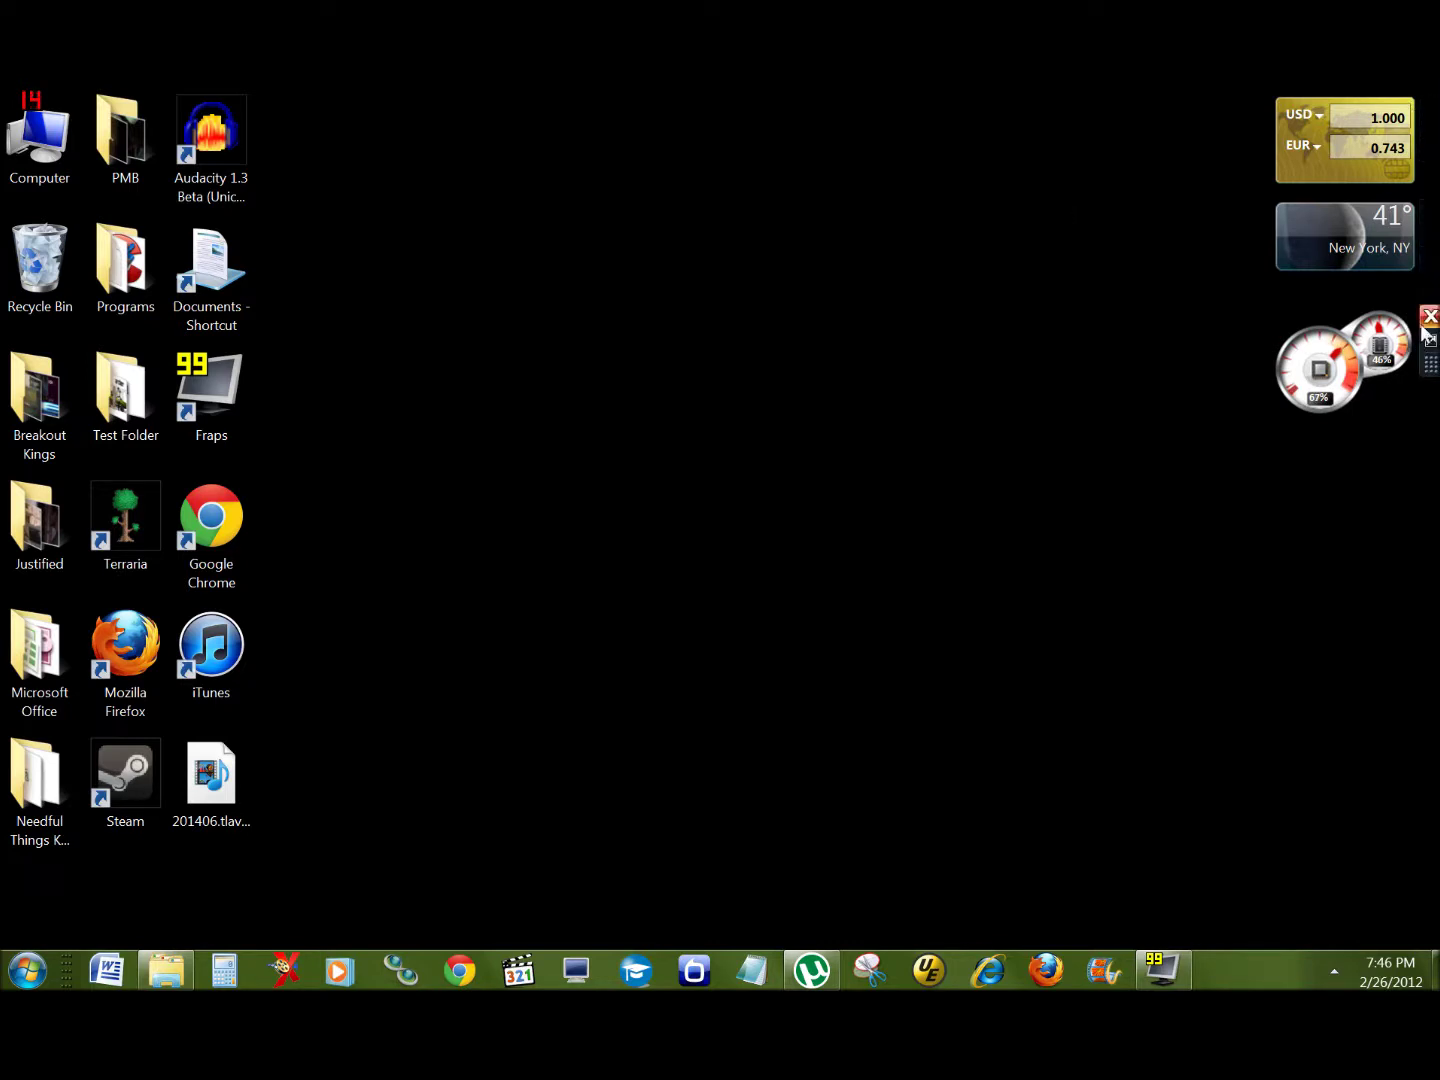
left_click(1430, 319)
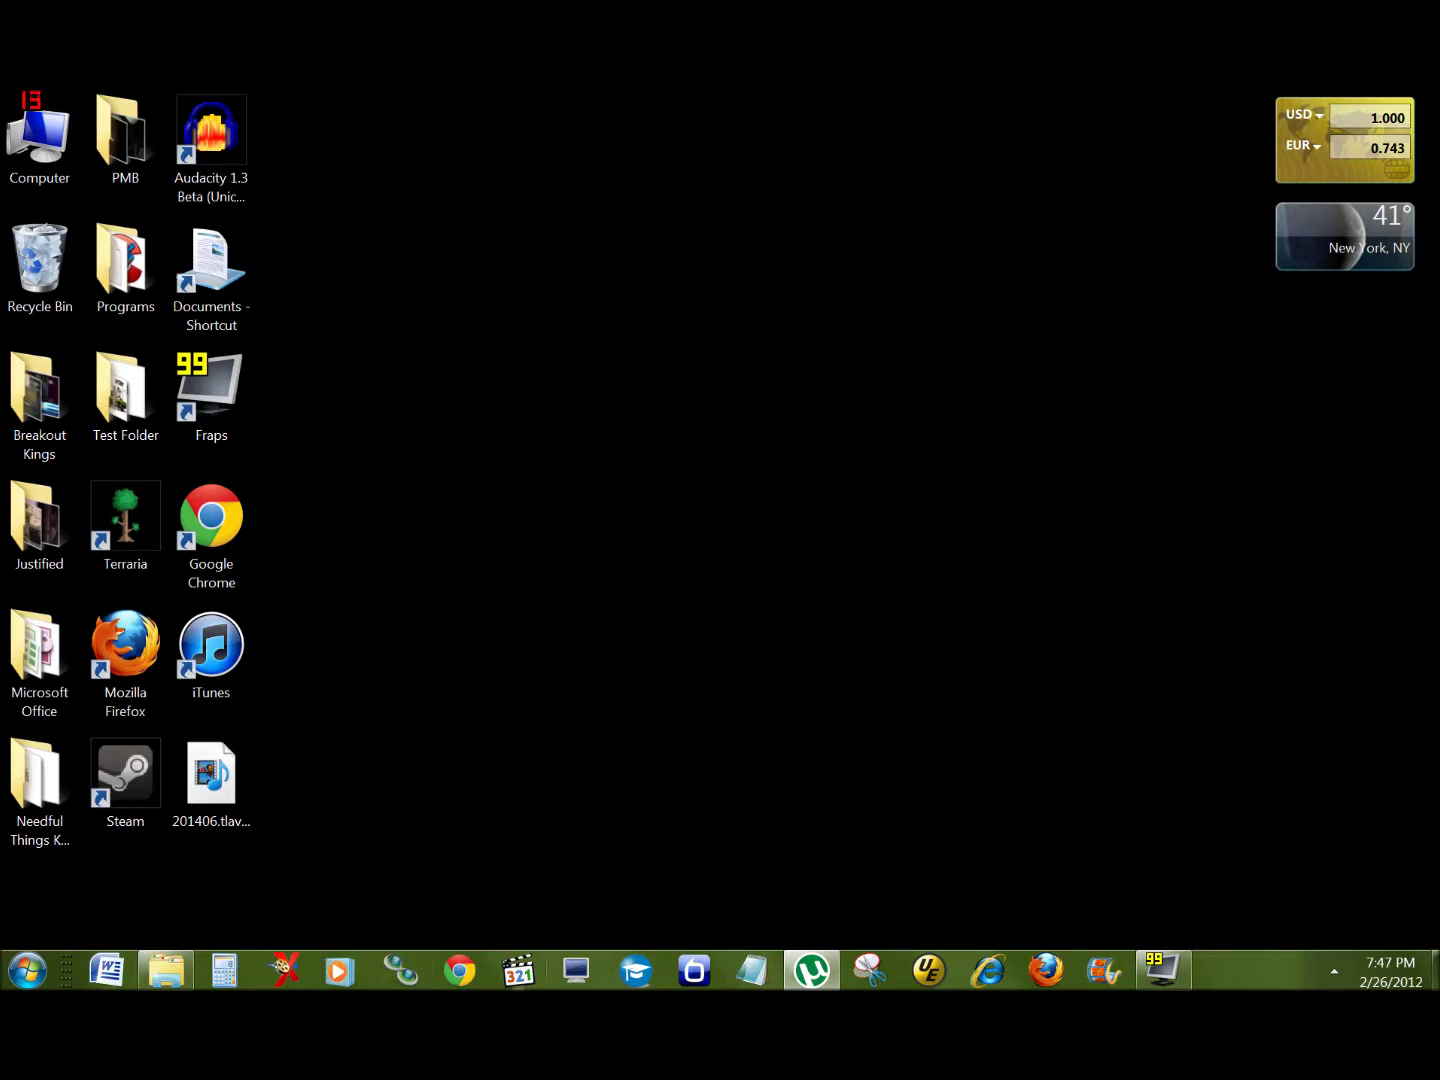
right_click(1253, 976)
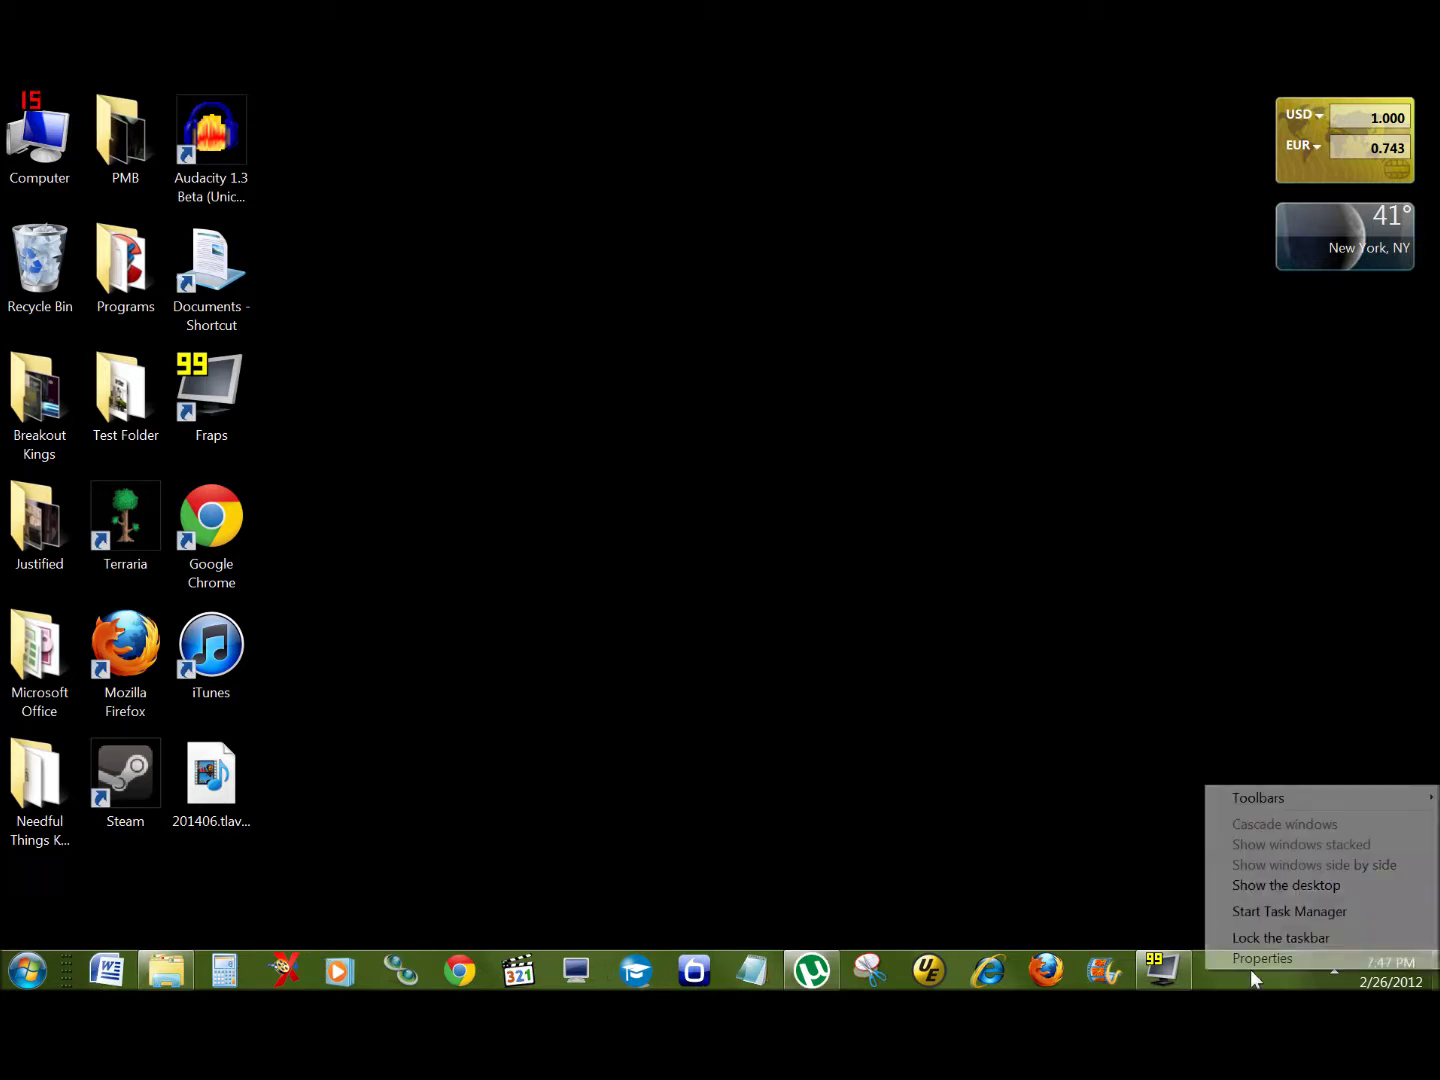
right_click(1166, 979)
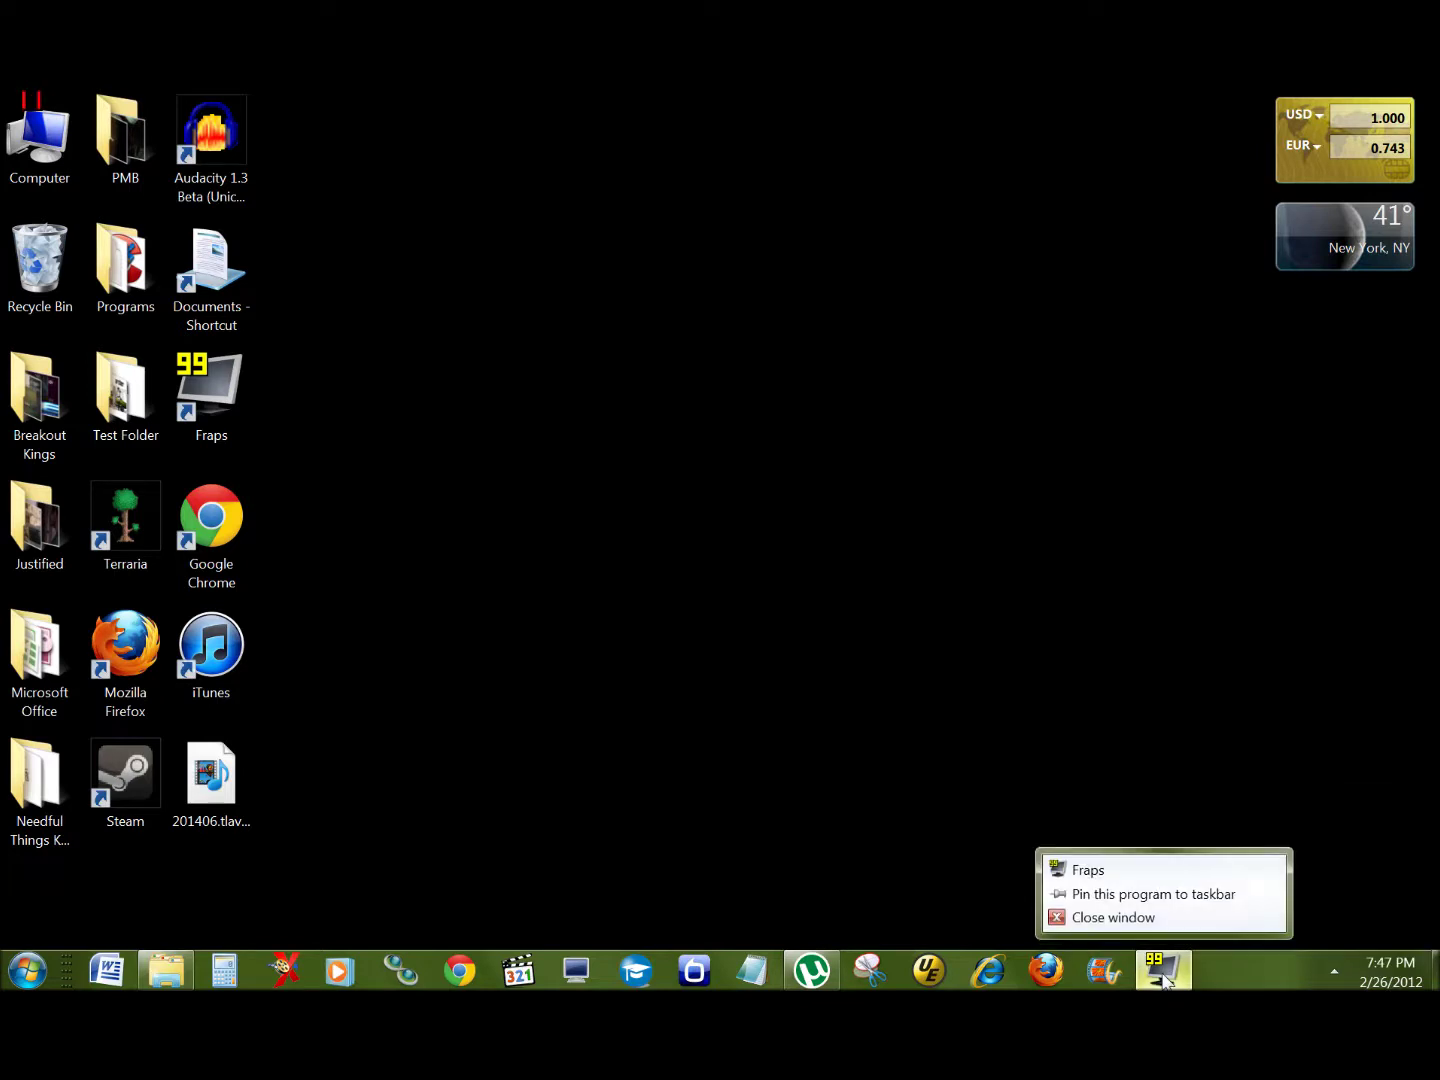
left_click(1218, 965)
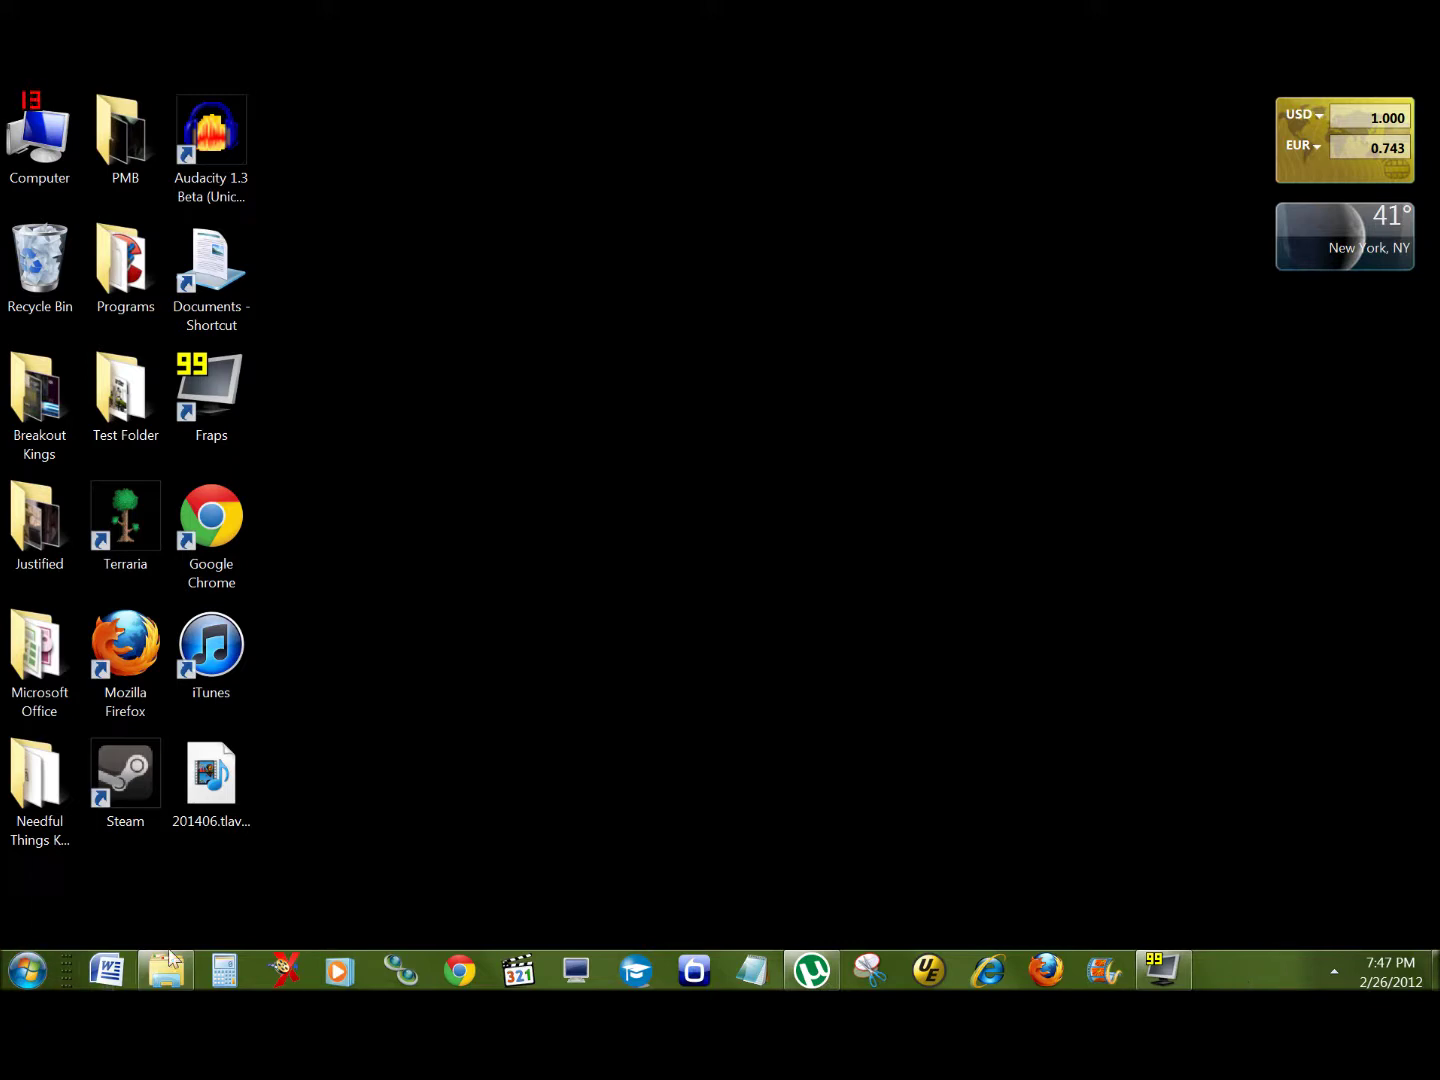
Launch Mozilla Firefox from the taskbar and close its window again.
left_click(1043, 972)
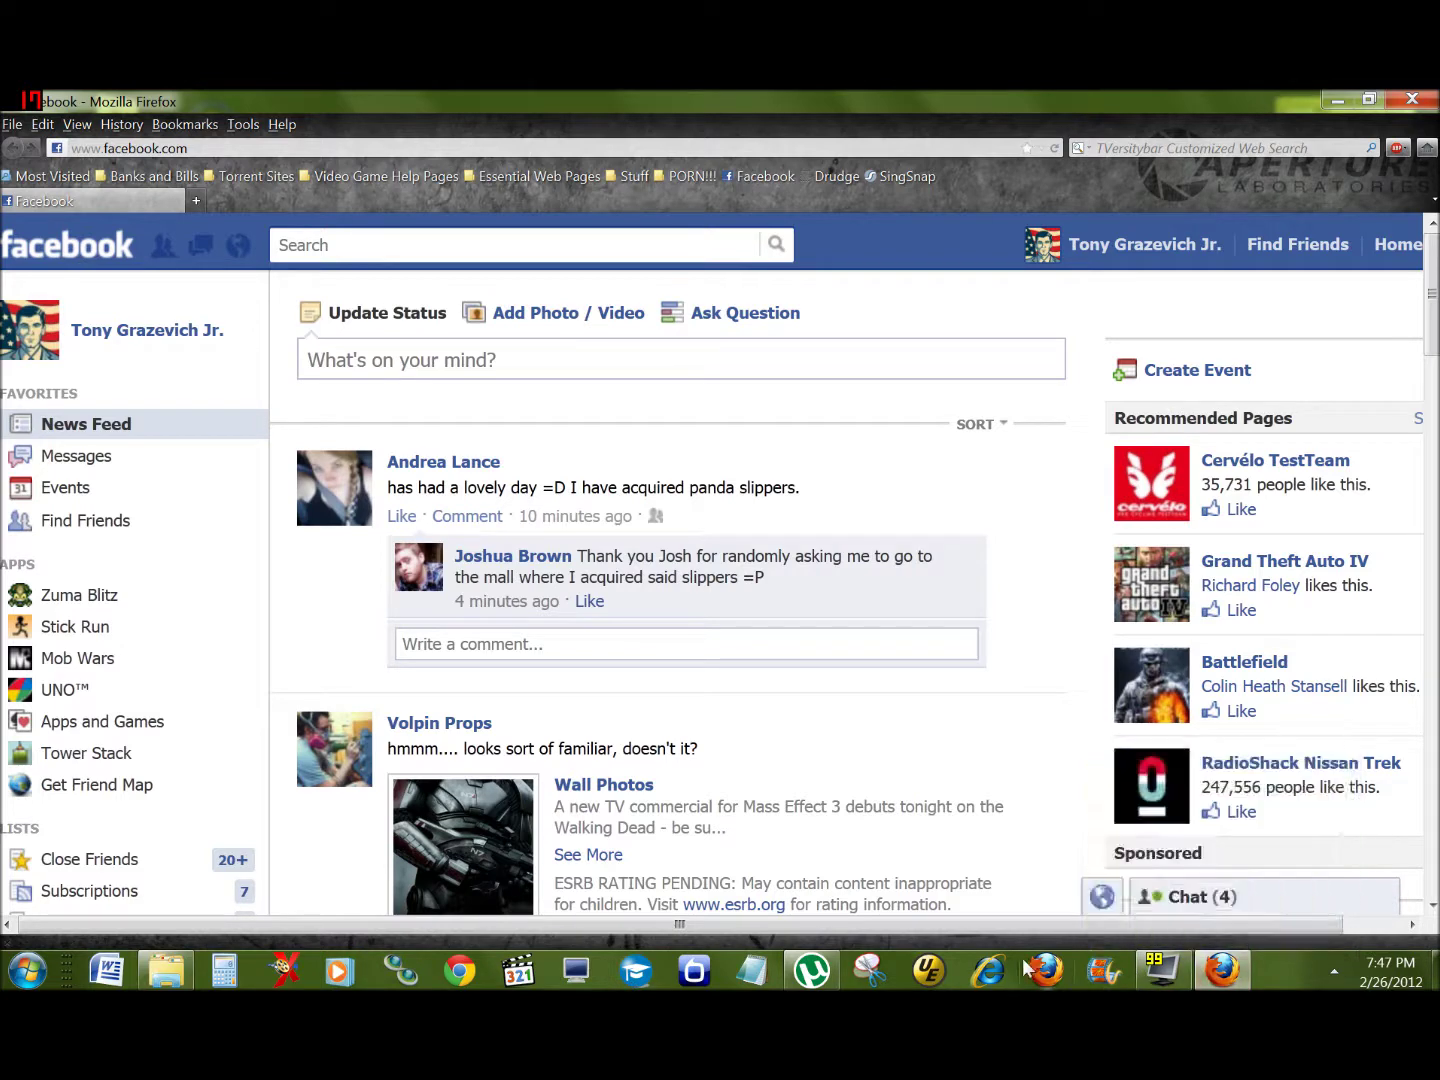
left_click(1410, 99)
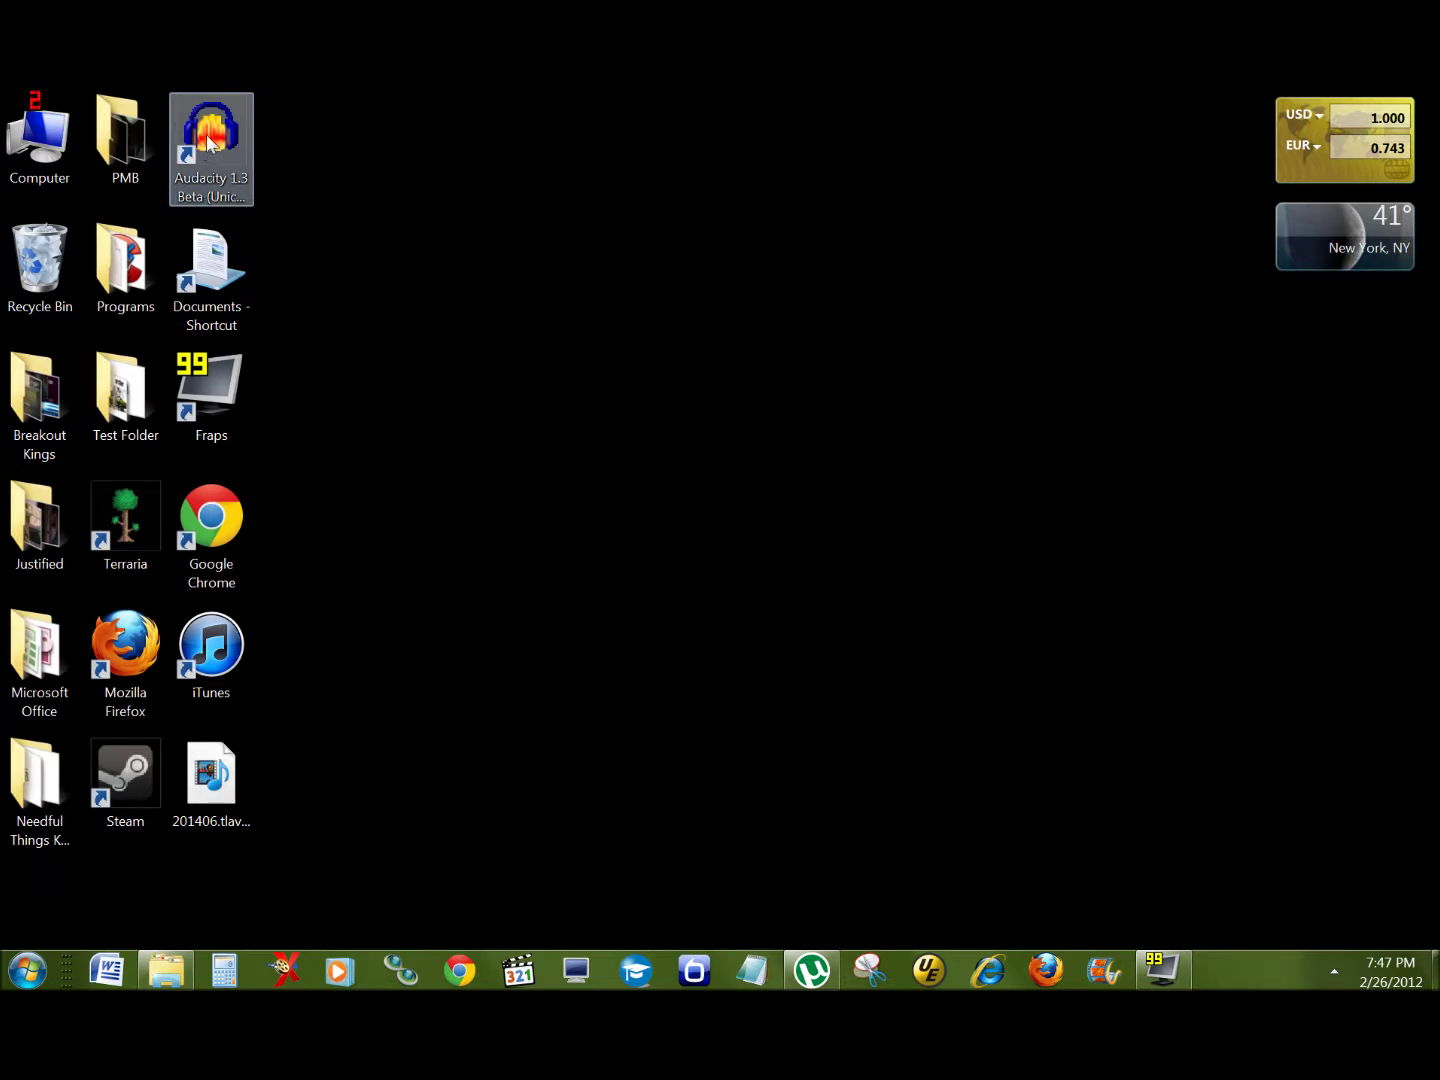
Pin the desktop's Audacity 1.3 Beta shortcut to the taskbar and unpin it again.
left_click_drag(204, 142, 1227, 982)
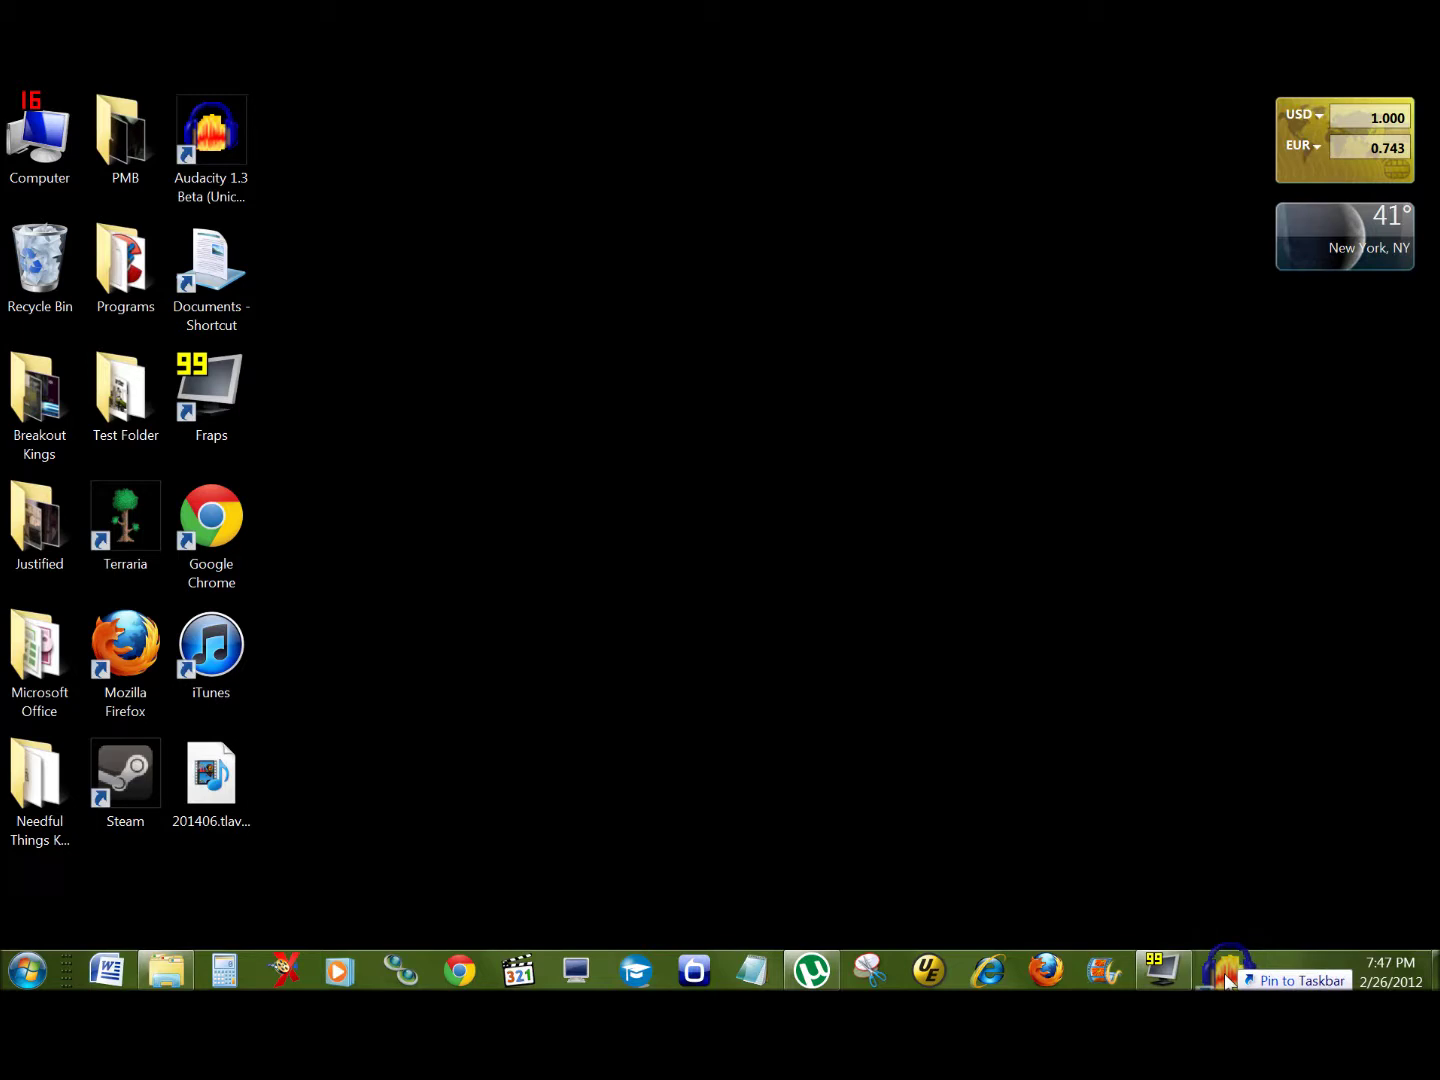
left_click_drag(1228, 982, 1224, 980)
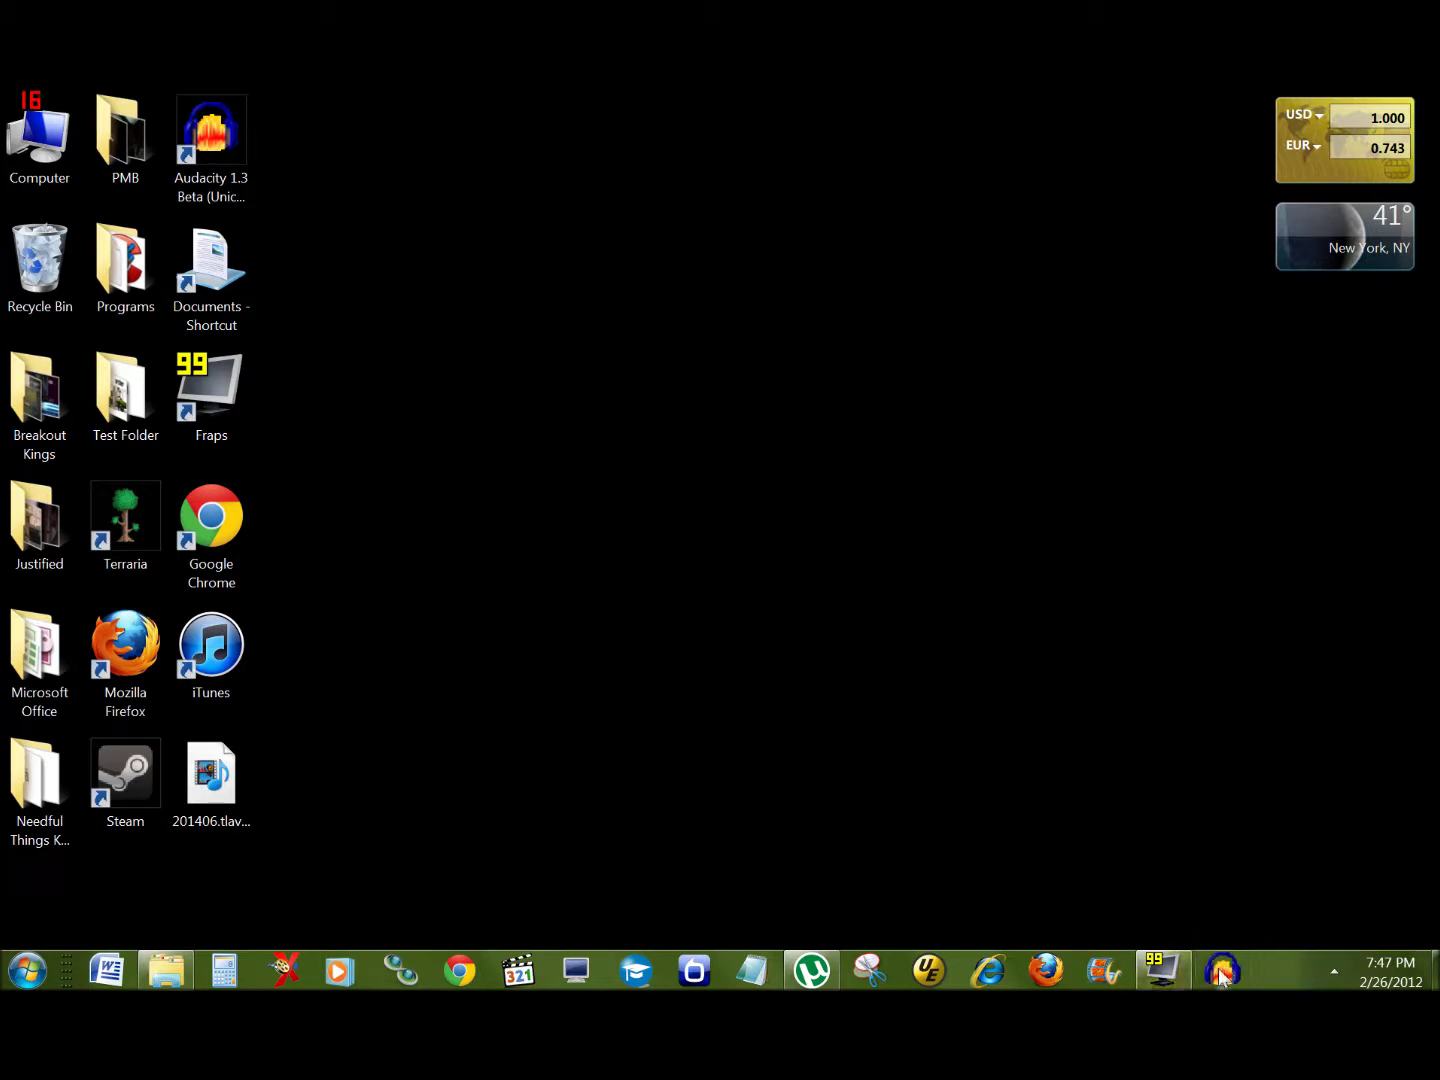
right_click(1219, 977)
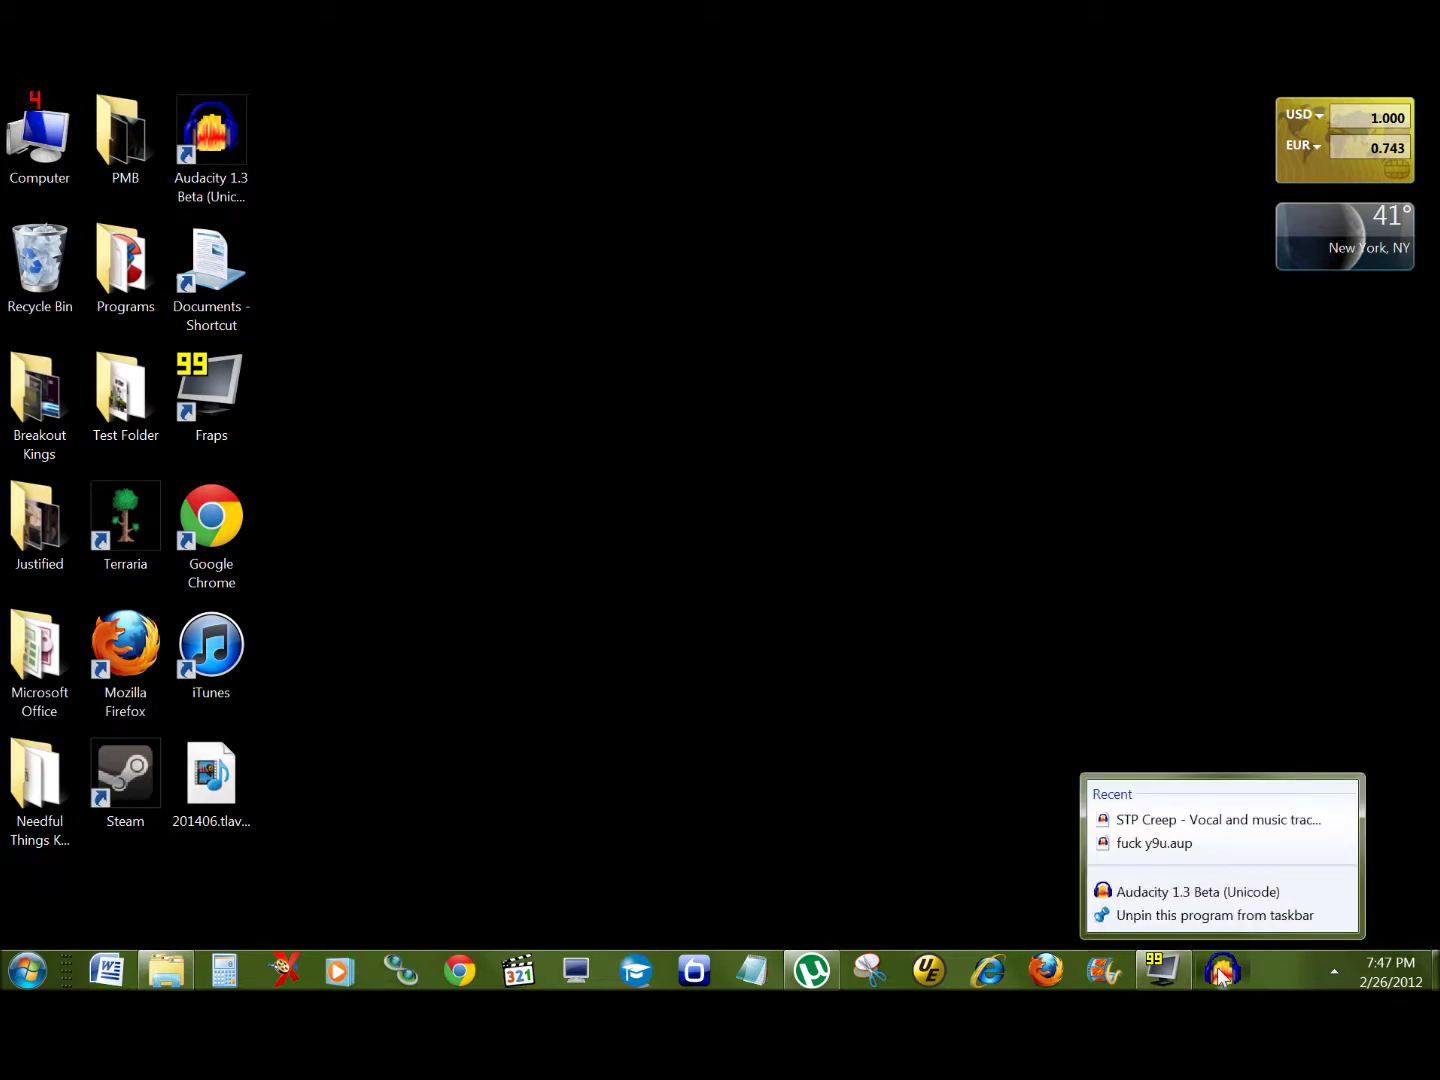
left_click(1208, 915)
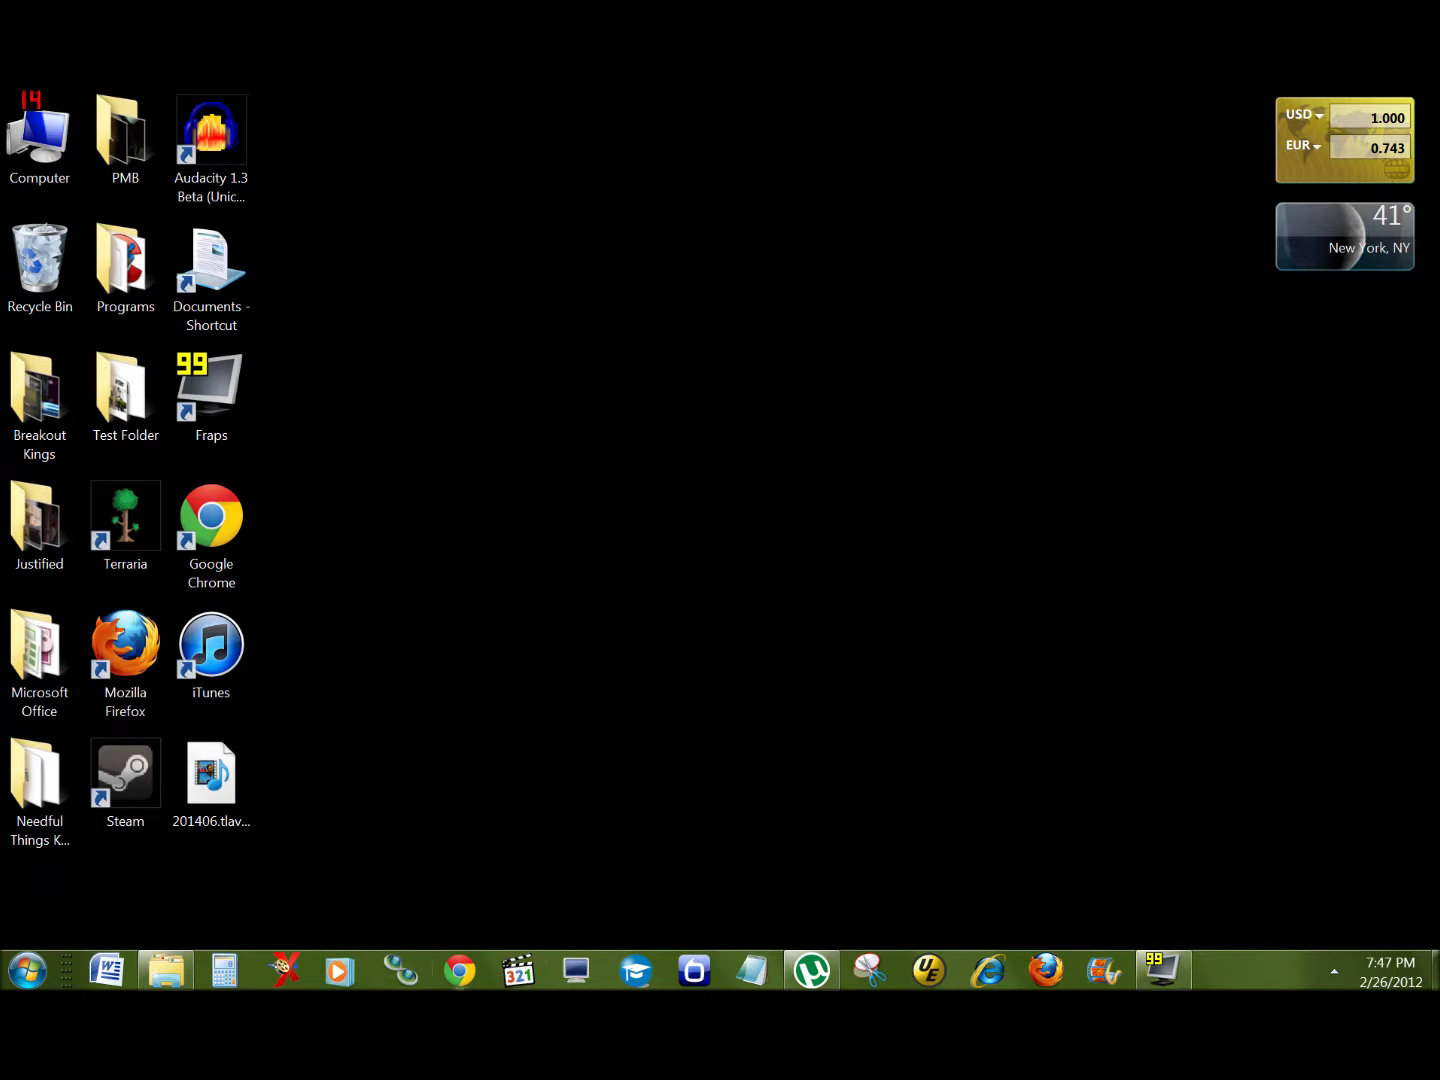
right_click(455, 977)
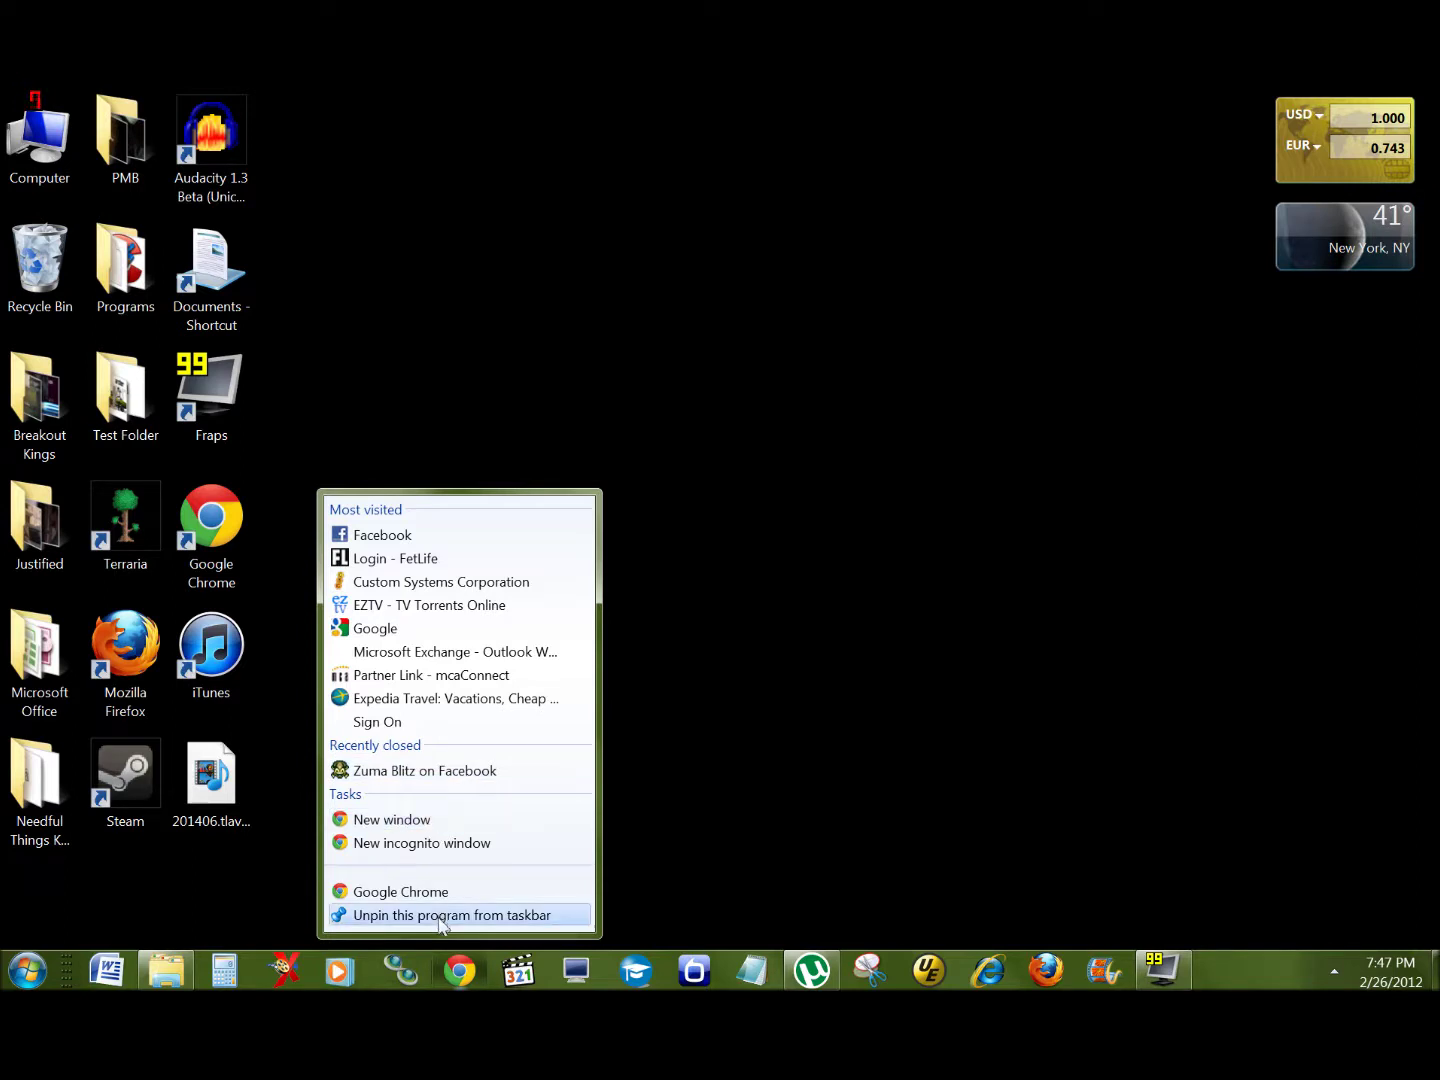
left_click(881, 572)
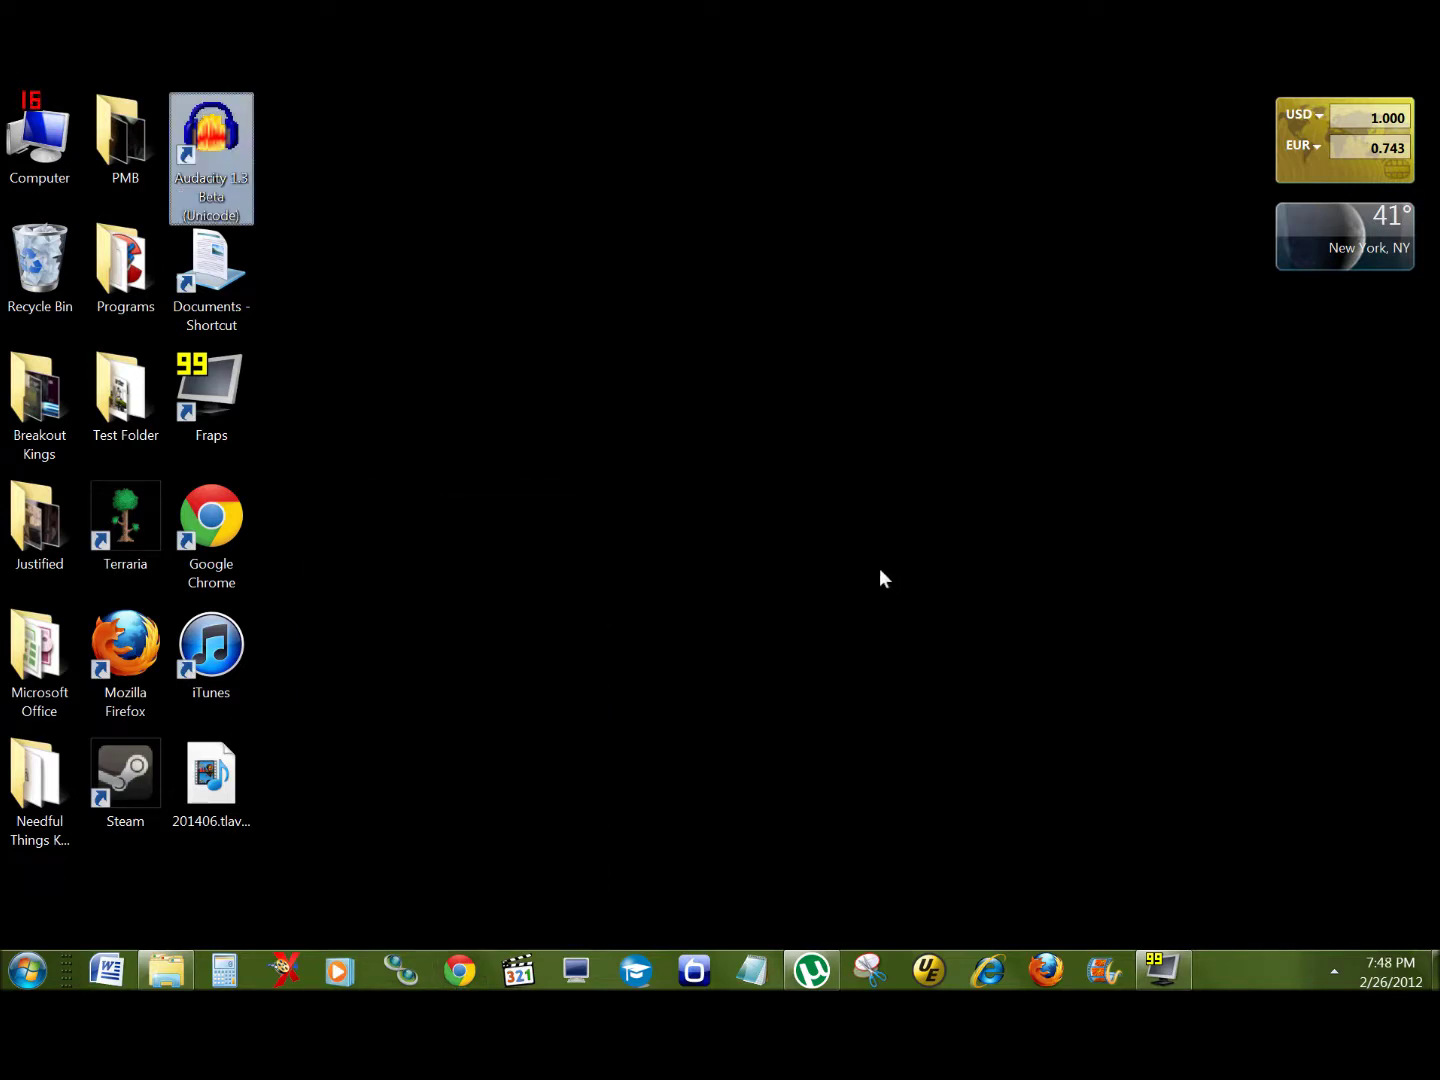
right_click(646, 976)
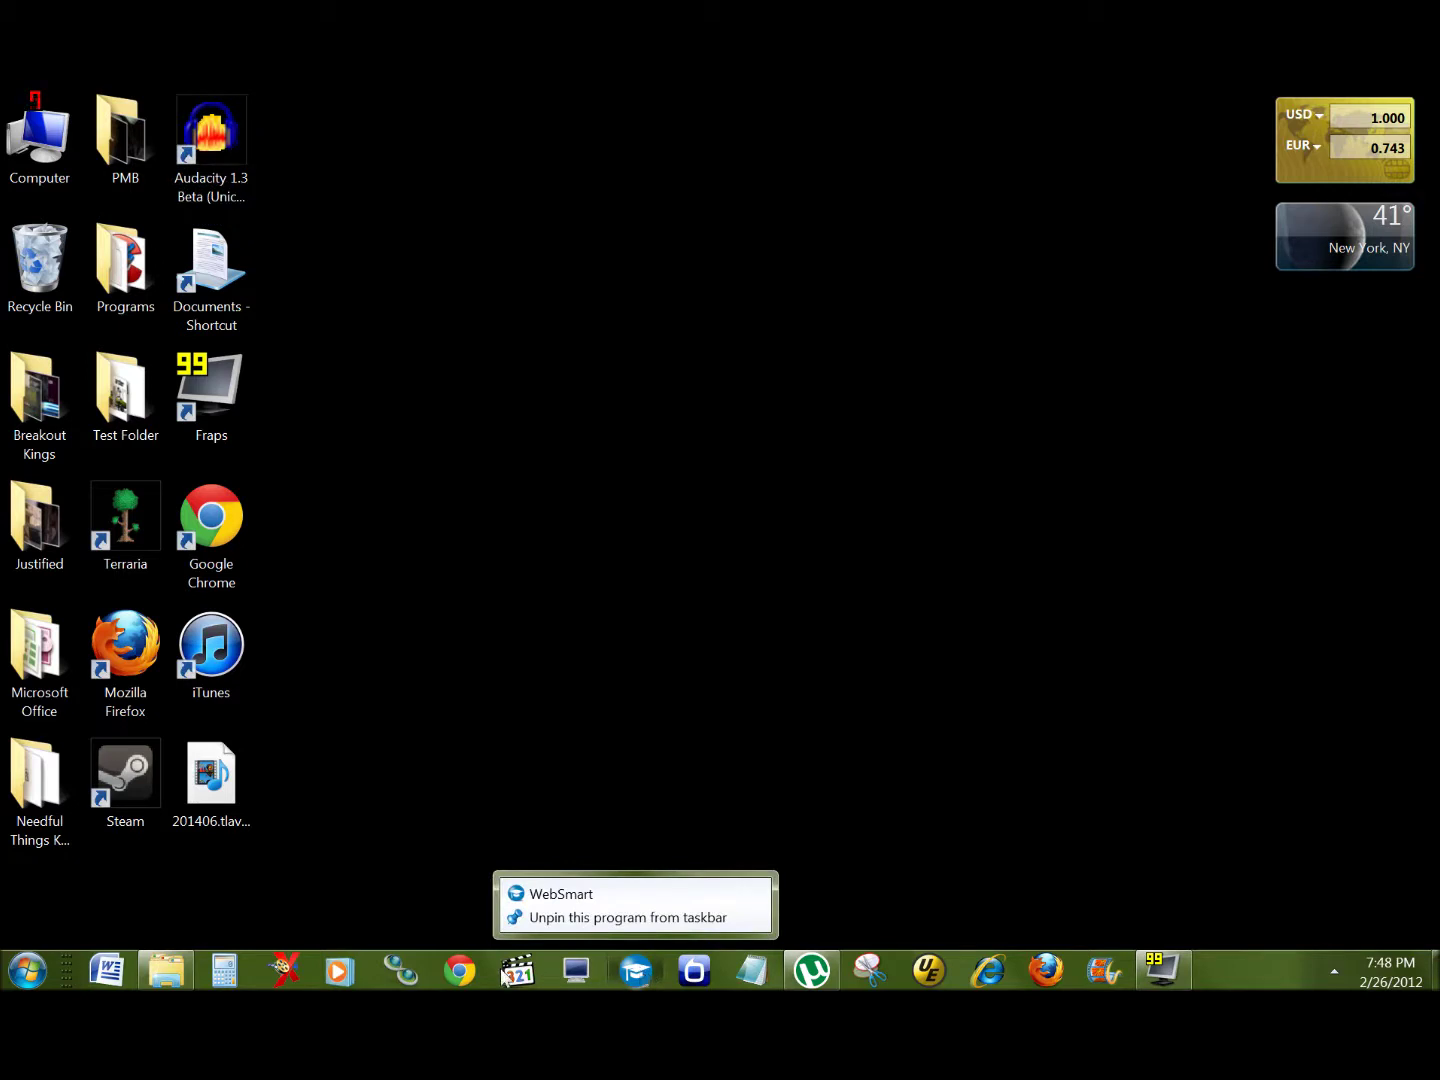
left_click(284, 896)
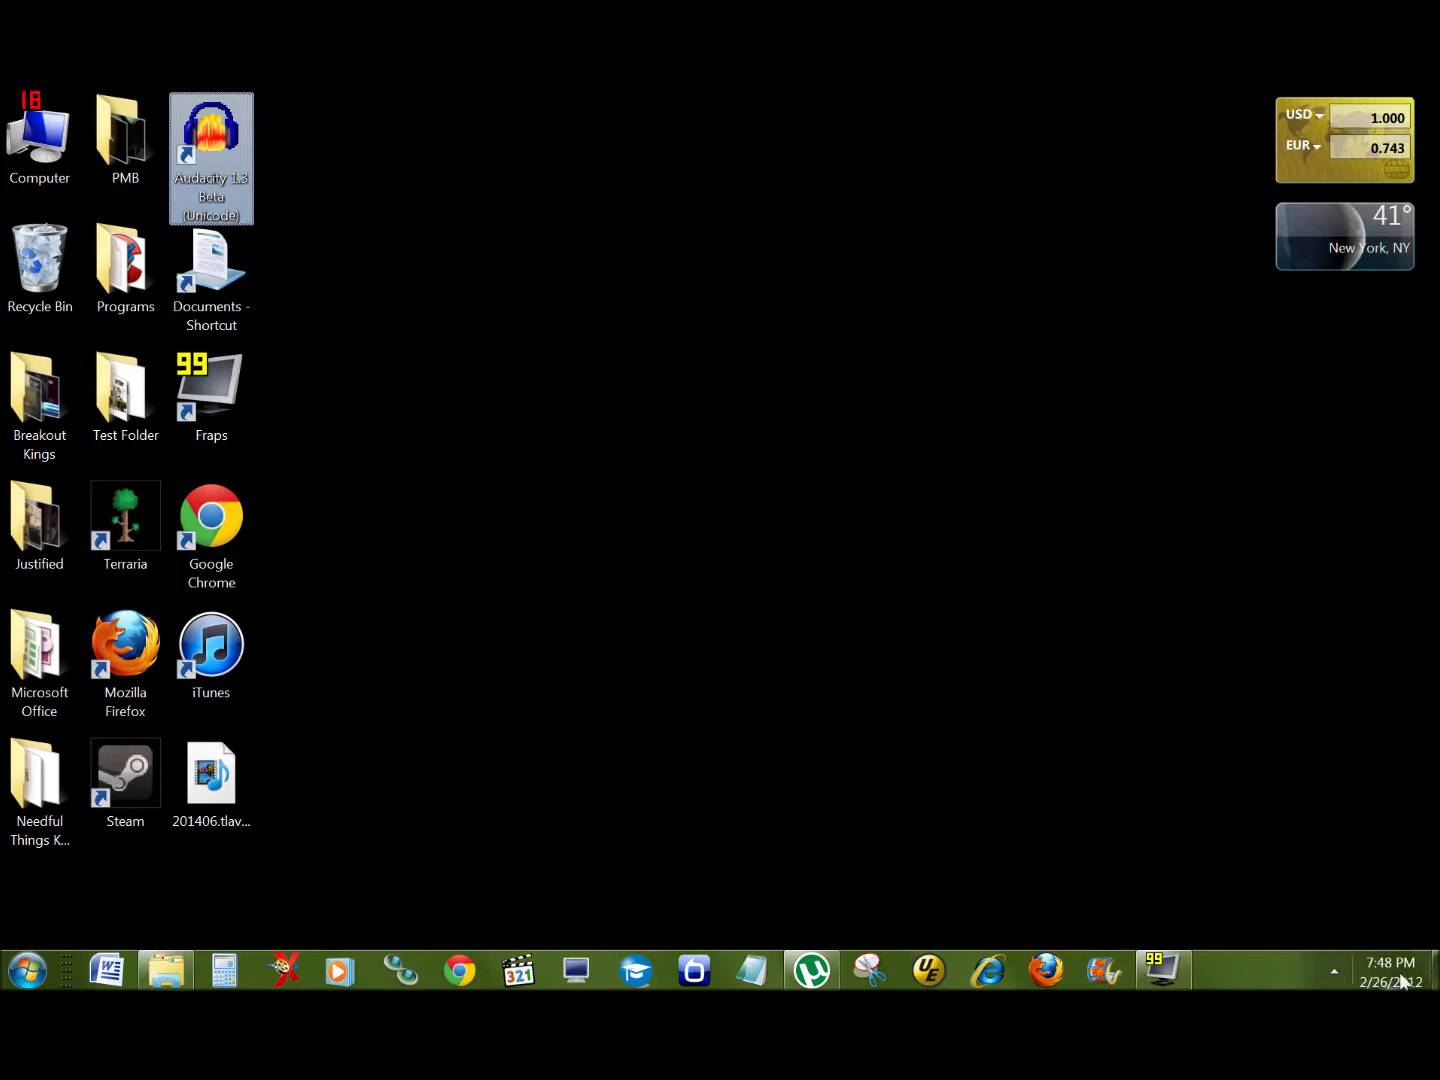
Open the taskbar clock's calendar and browse forward and back through the months, returning to February 2012.
mouse_move(1391, 983)
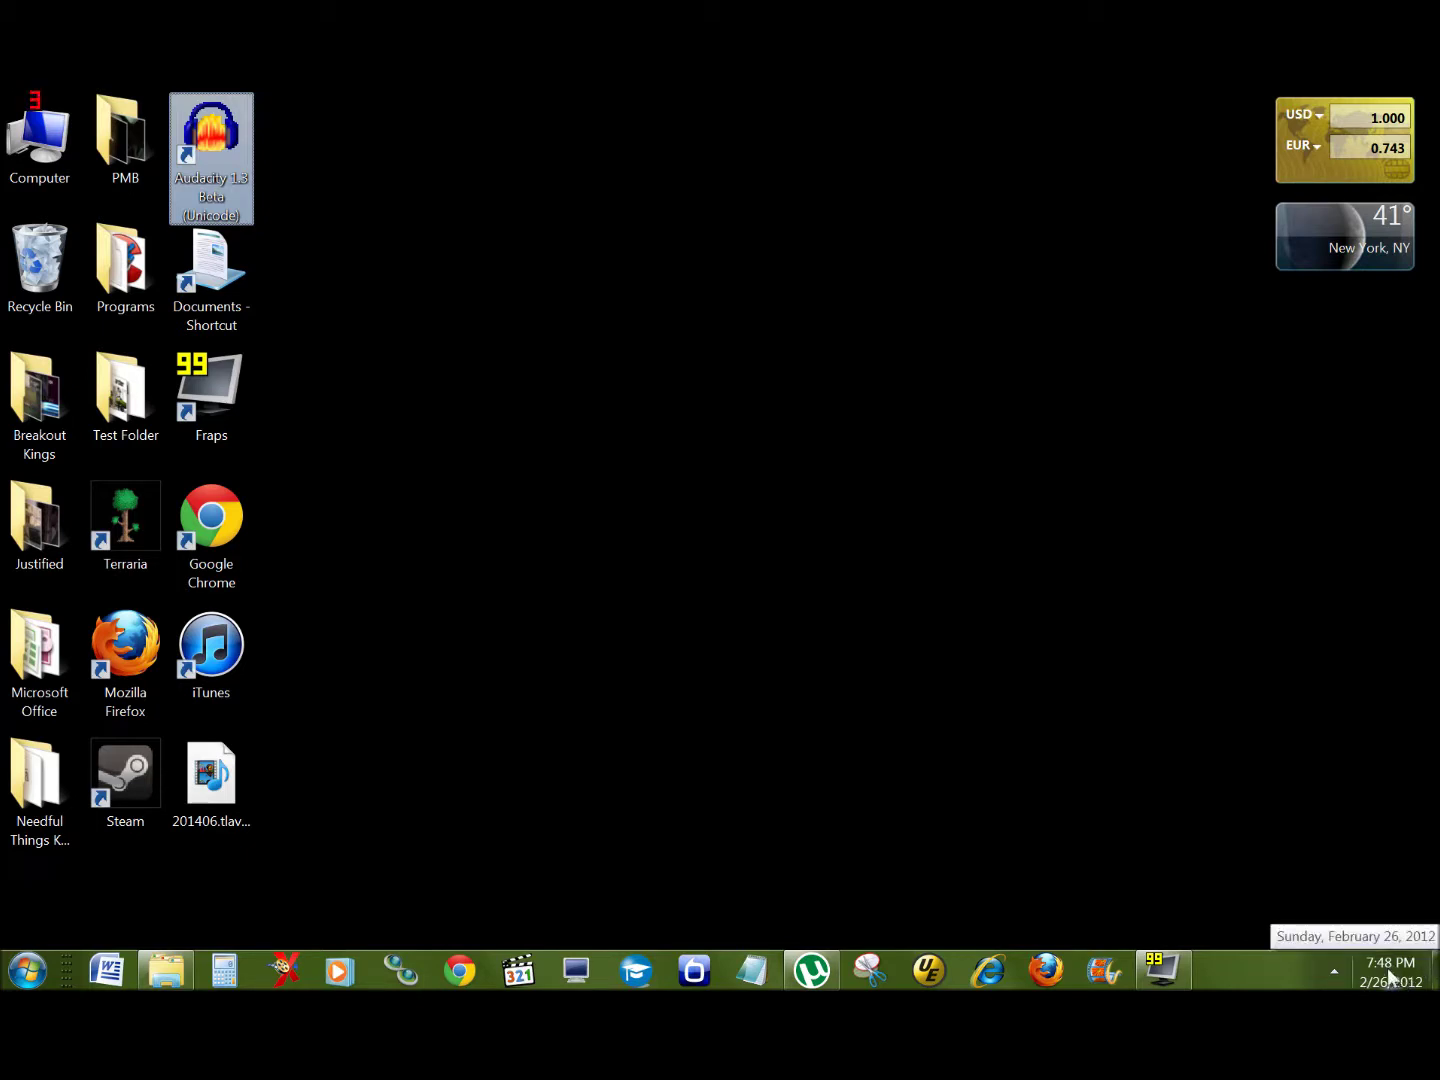
left_click(1391, 976)
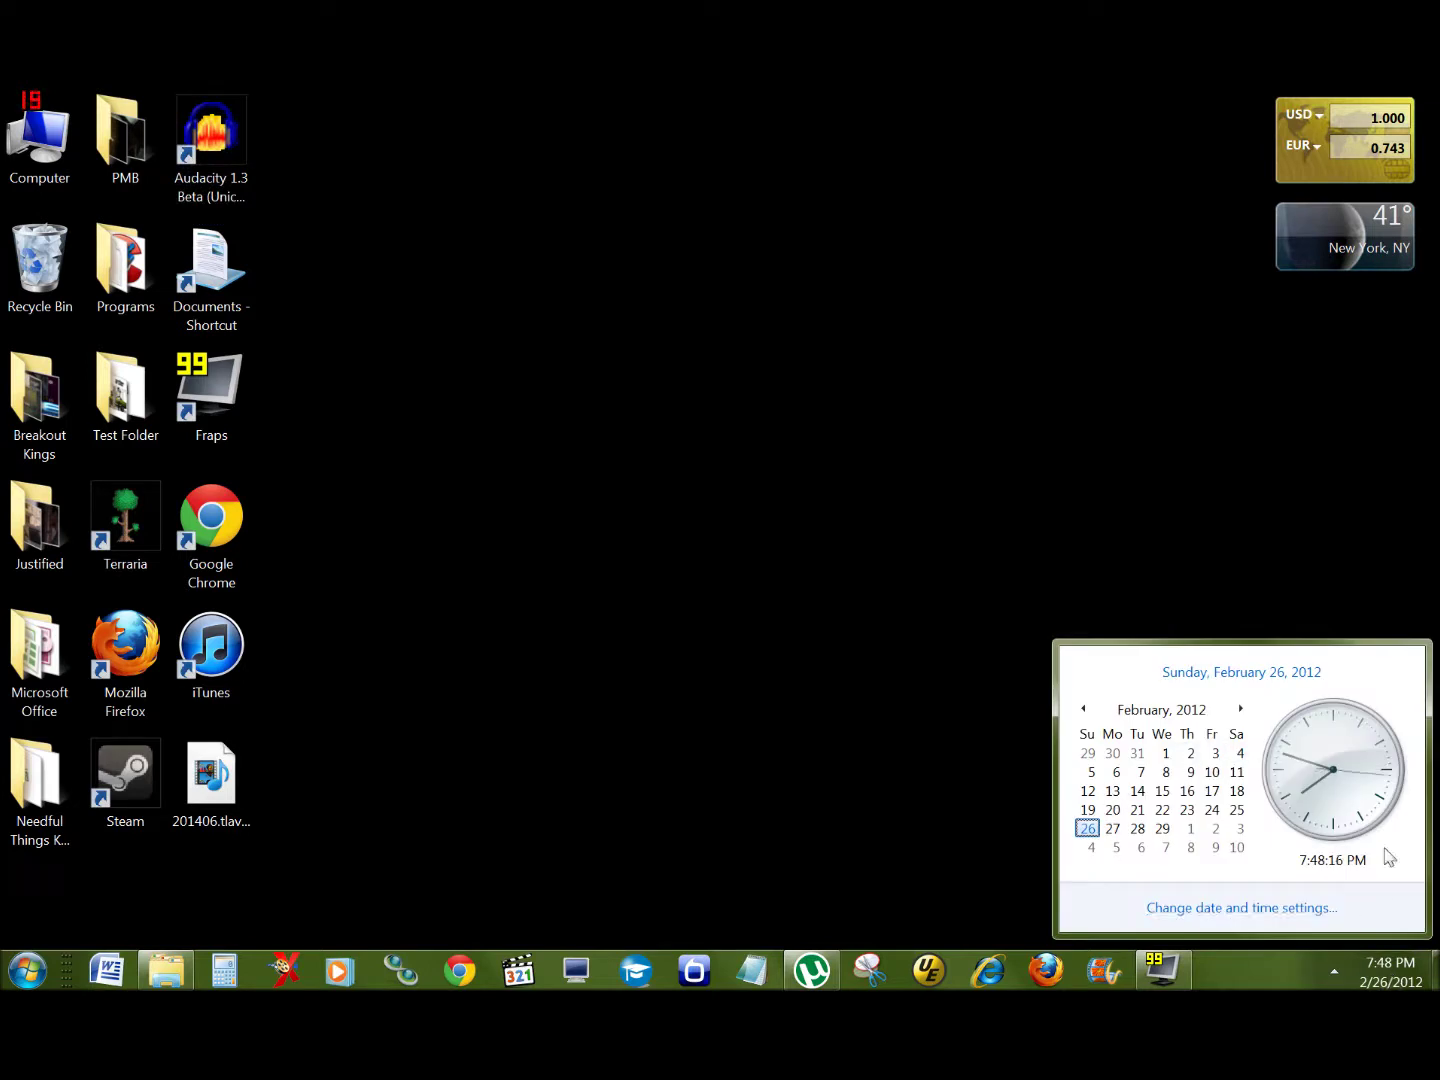
left_click(1239, 707)
left_click(1240, 708)
left_click(1083, 708)
left_click(1084, 708)
left_click(1240, 707)
left_click(1240, 708)
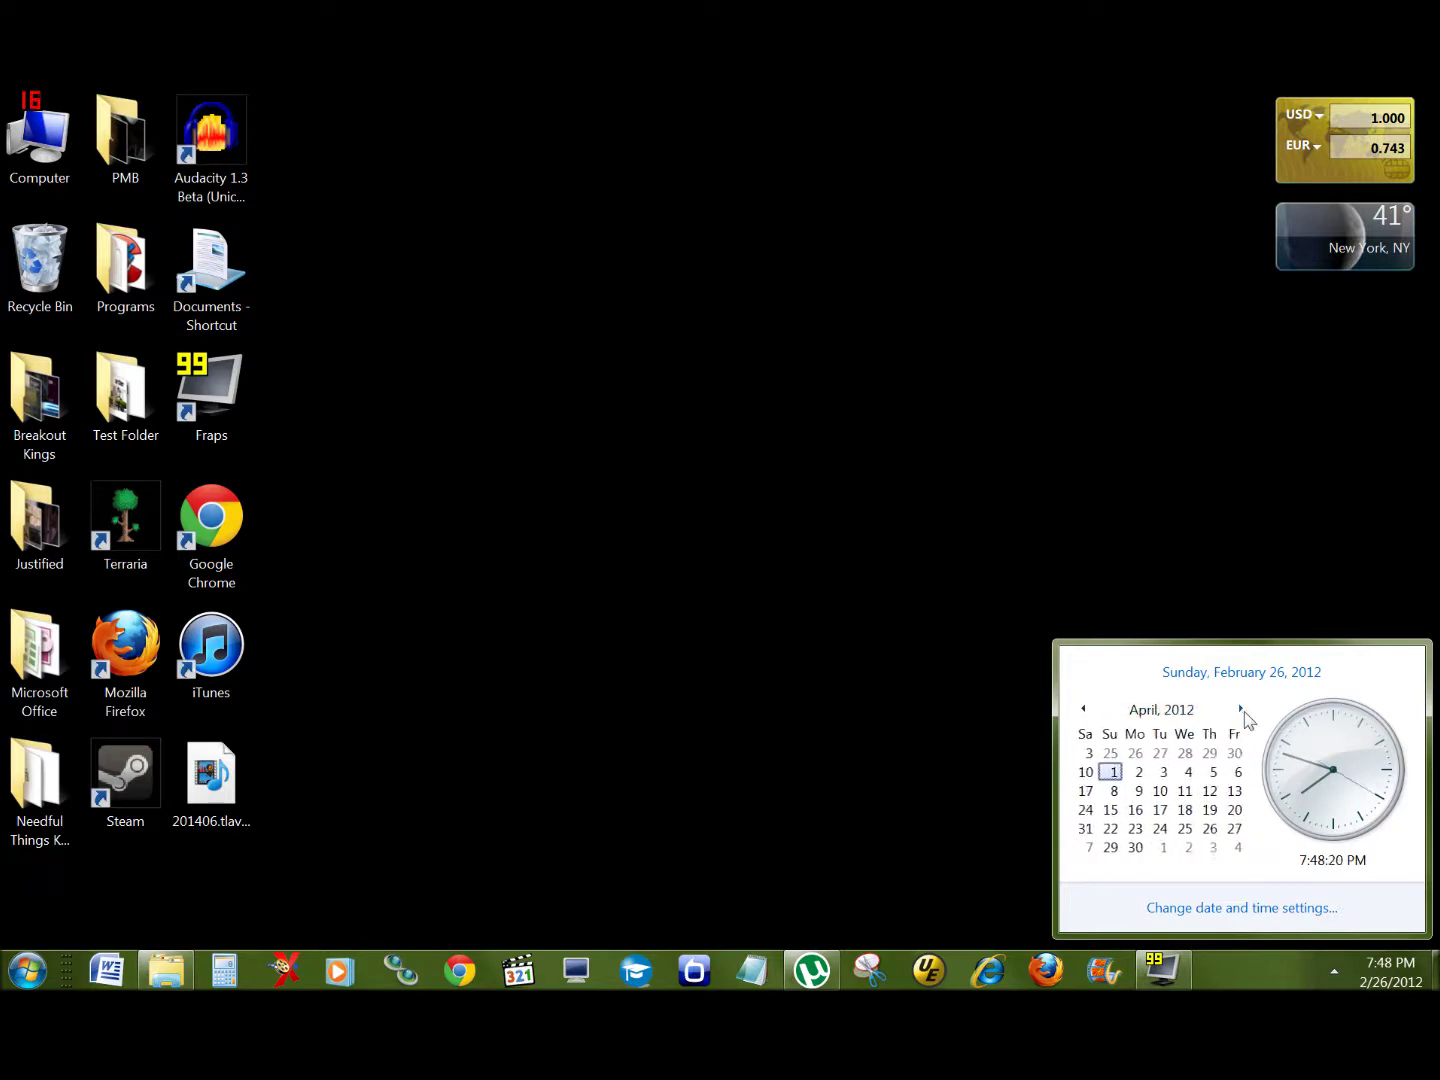
left_click(1084, 708)
left_click(1084, 708)
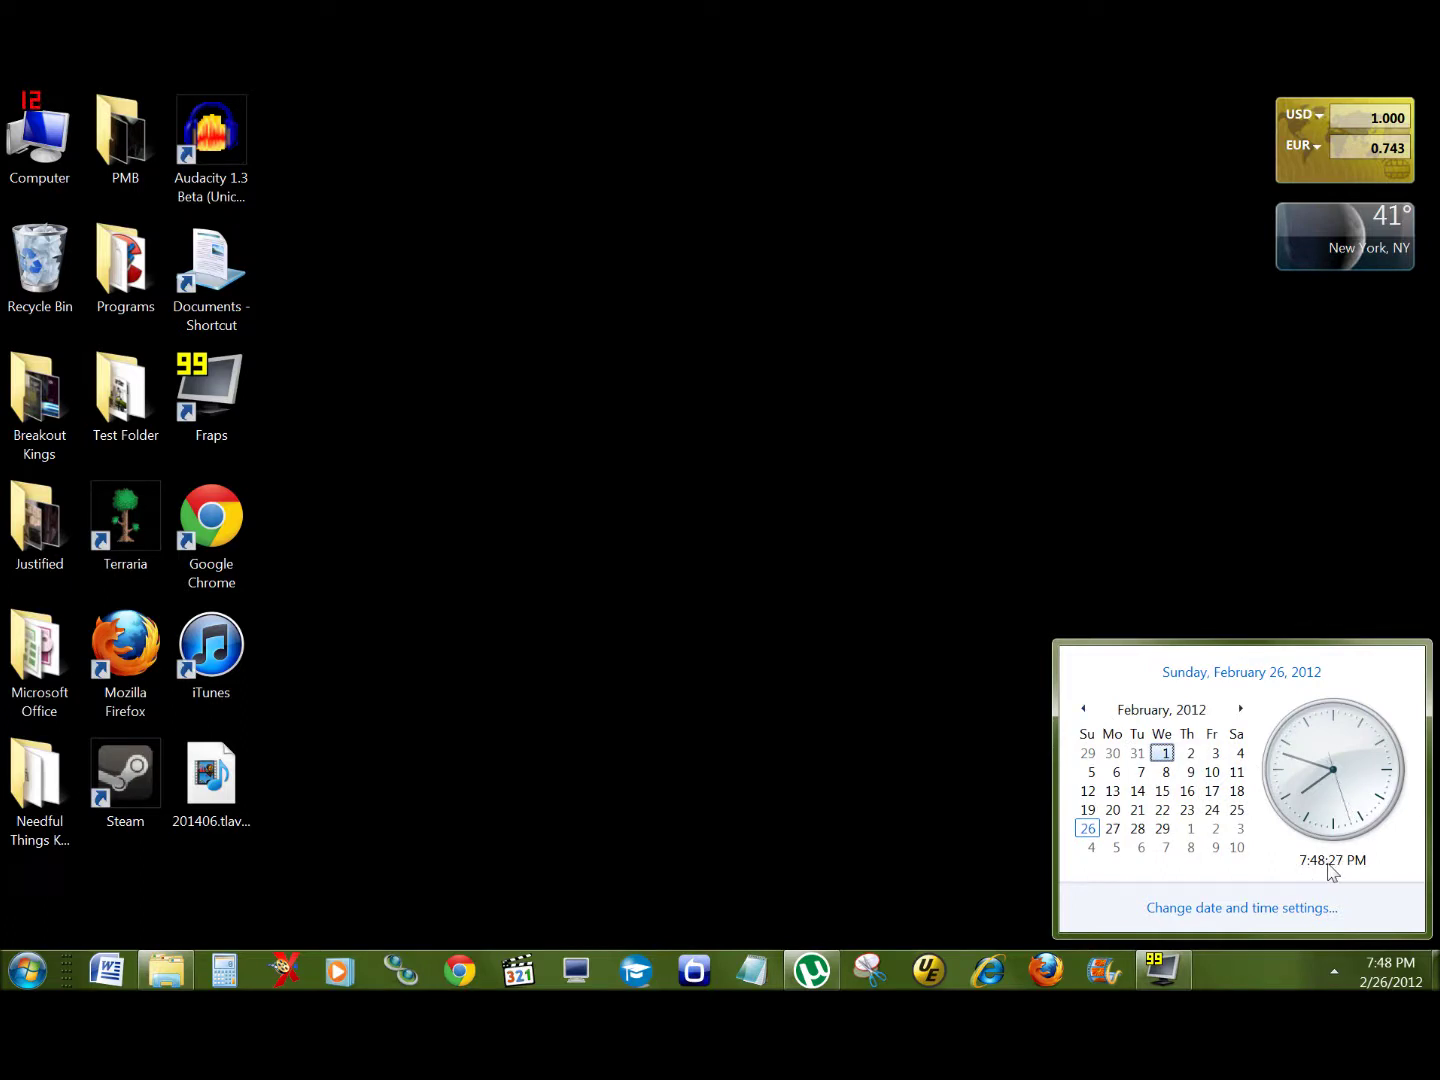
Examine the system's date and time settings, including the dialog for changing them, and cancel both dialogs.
left_click(1255, 910)
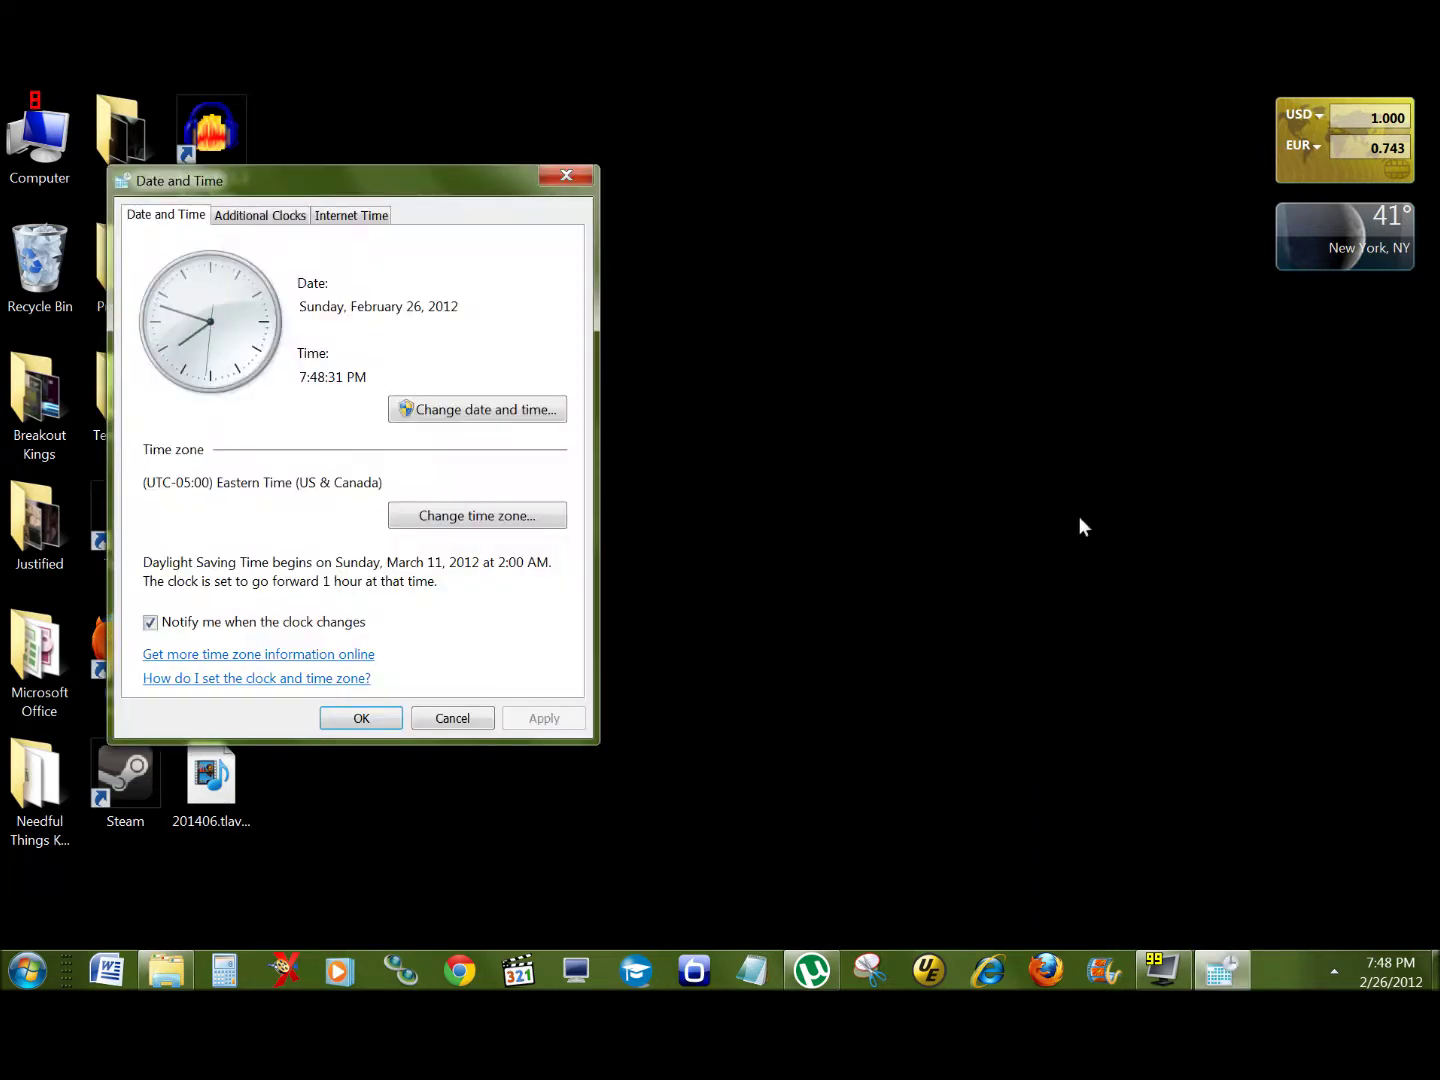
left_click(470, 412)
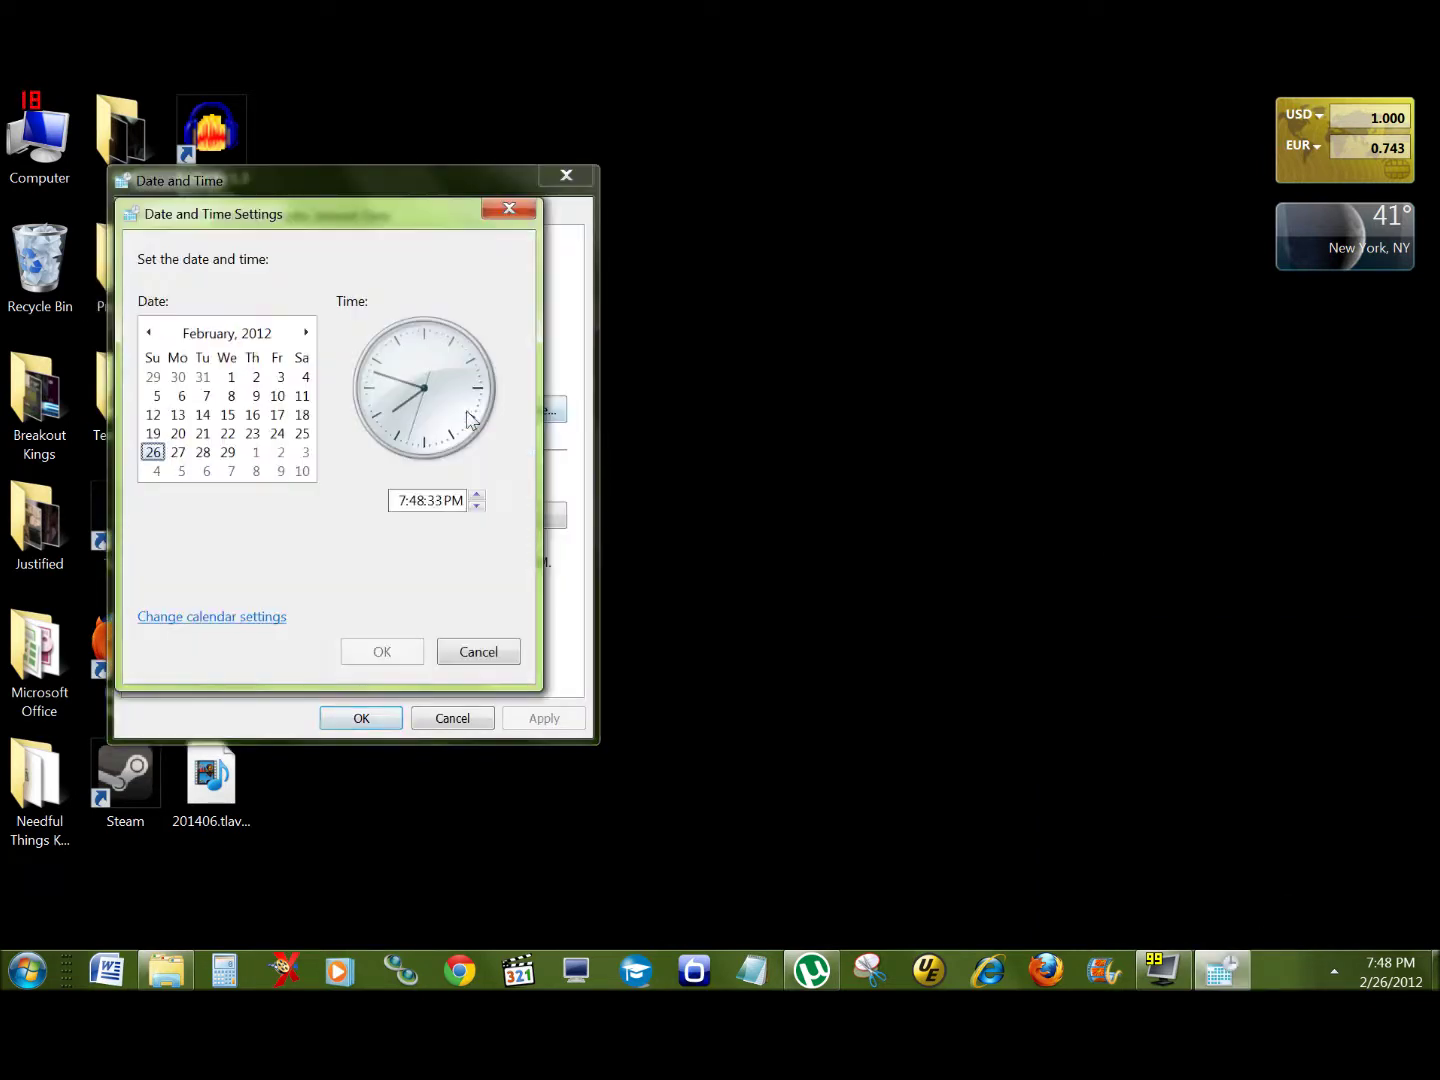
left_click(434, 504)
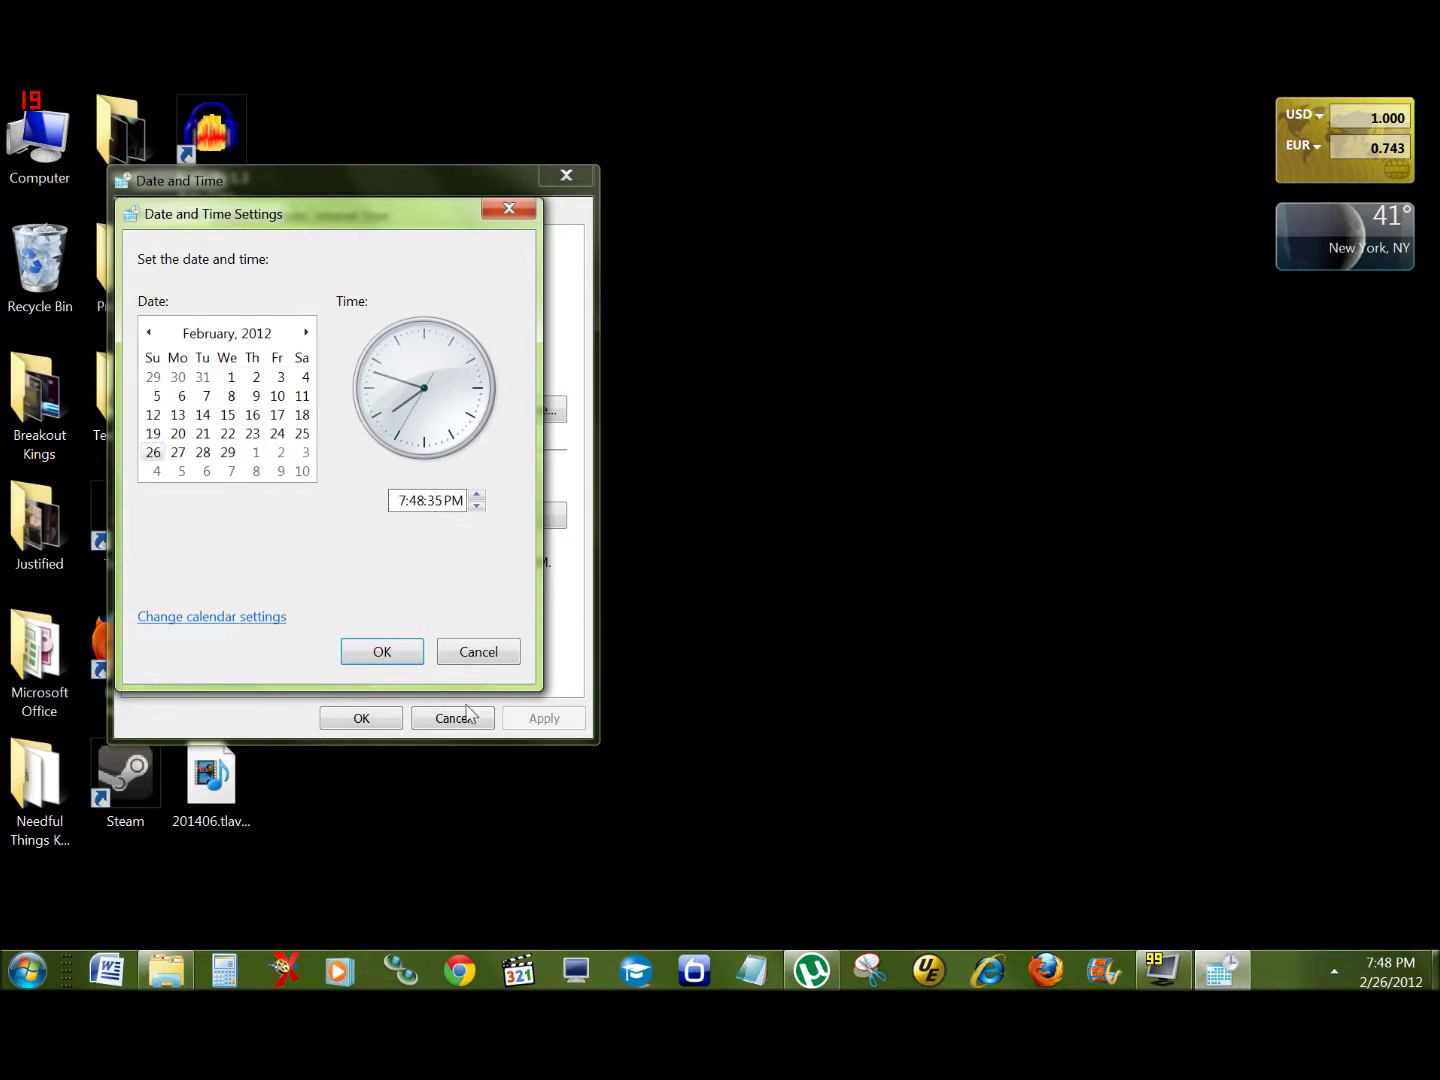
left_click(479, 652)
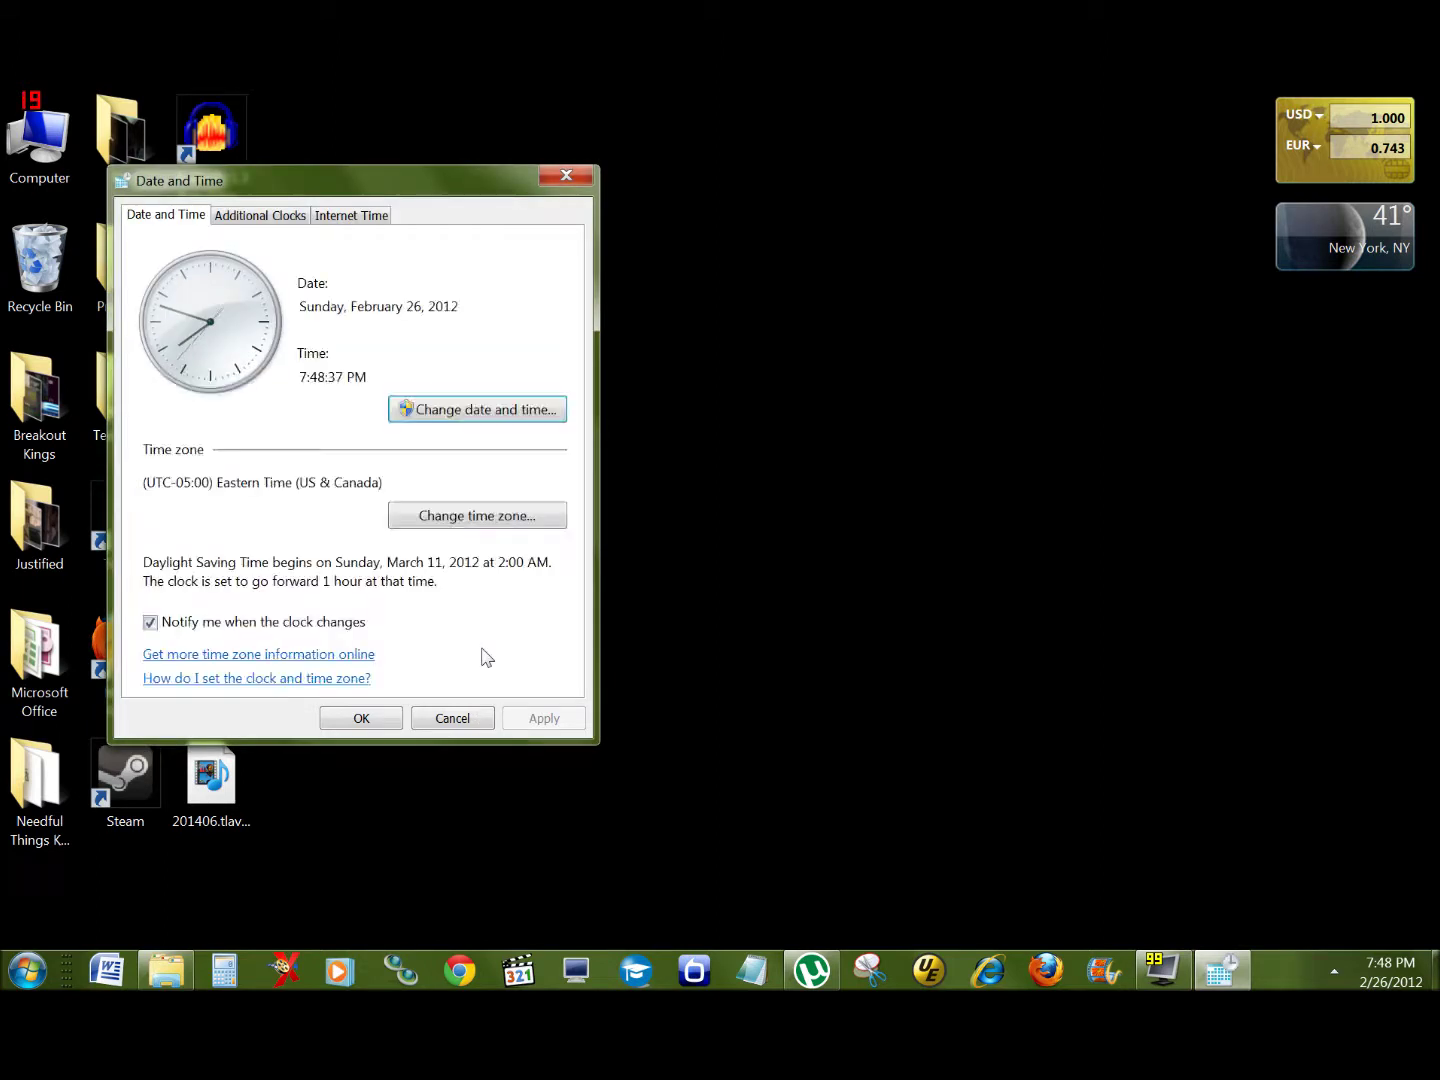
left_click(452, 718)
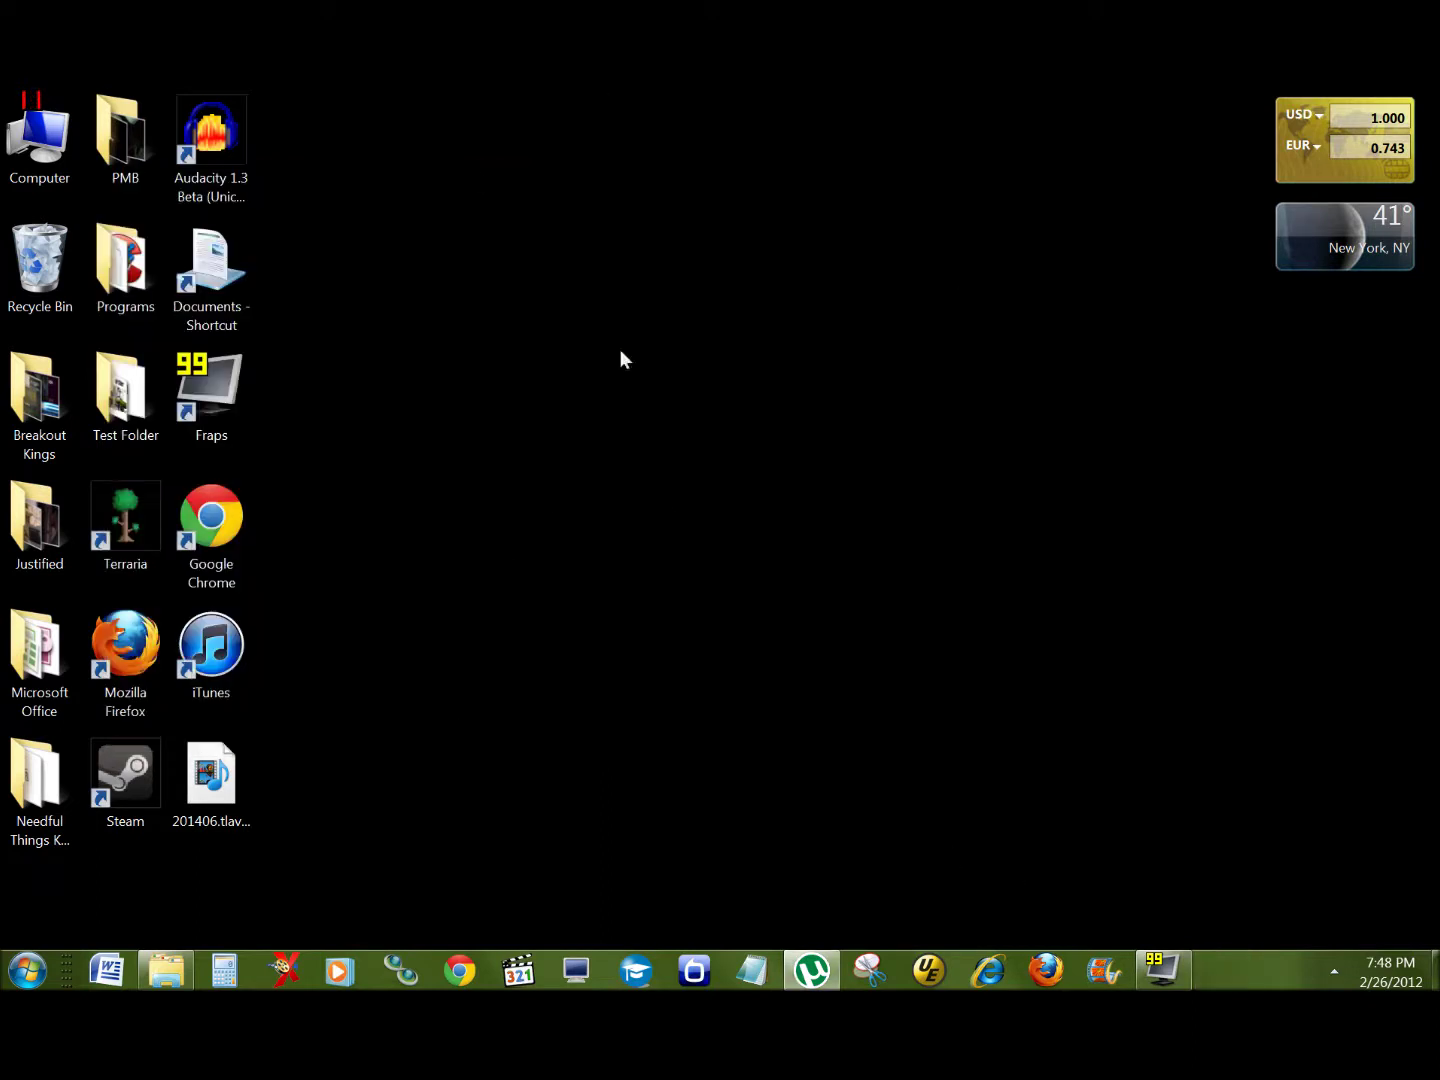
Set the screen resolution to 1600 × 1200, apply it and keep the changes.
right_click(633, 274)
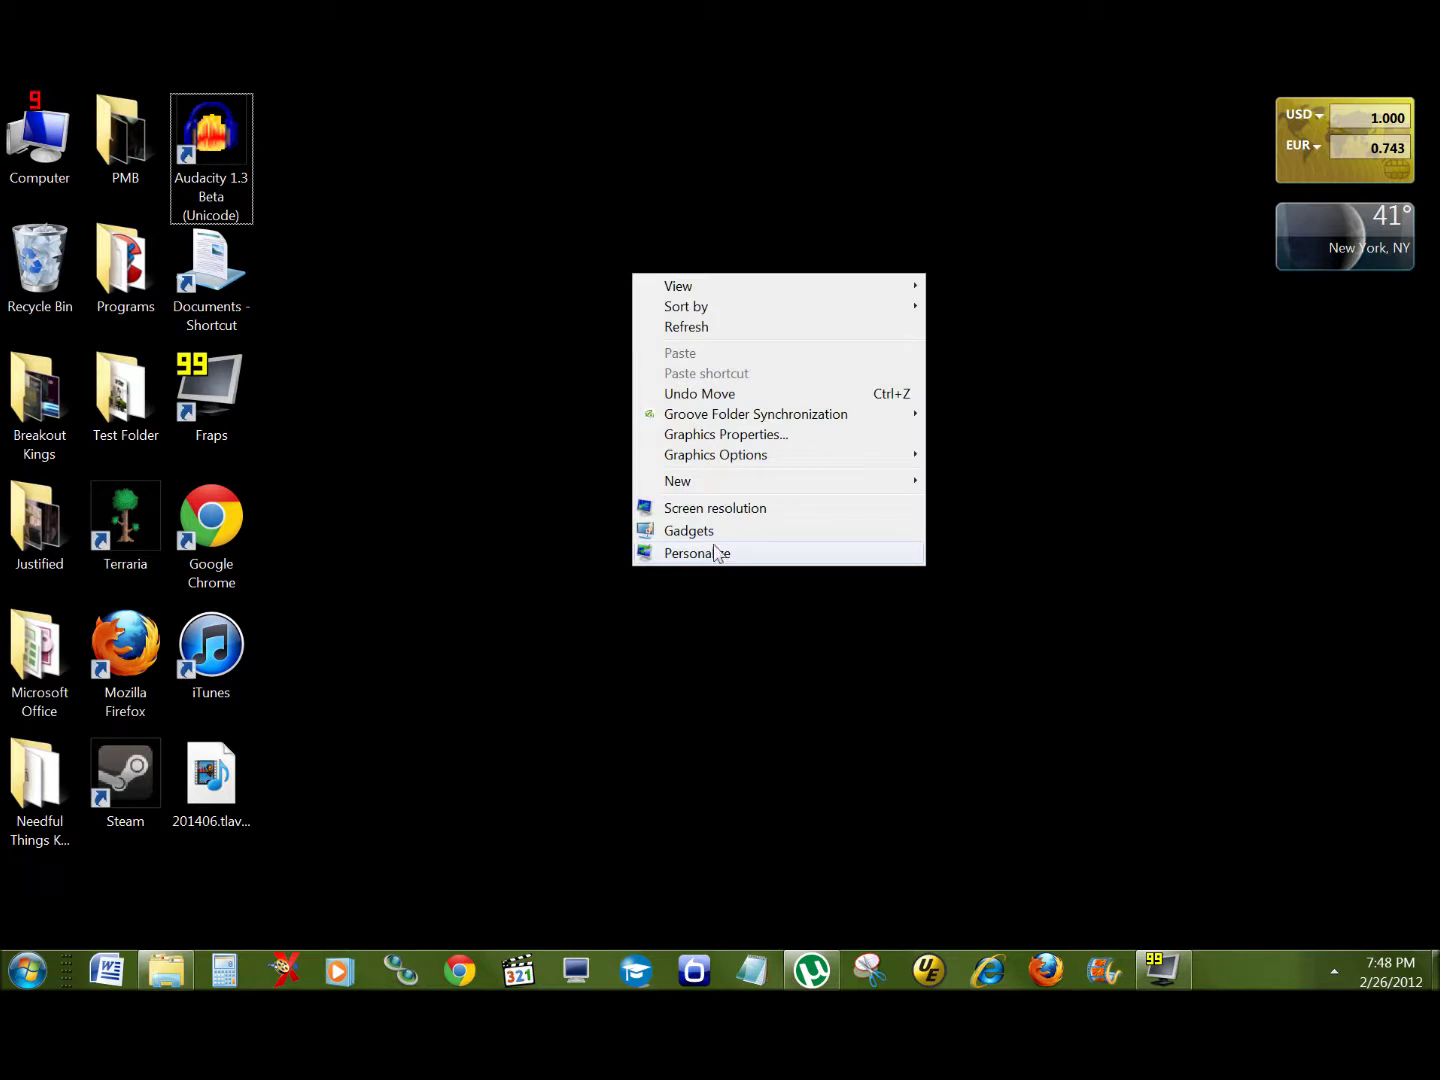
left_click(715, 510)
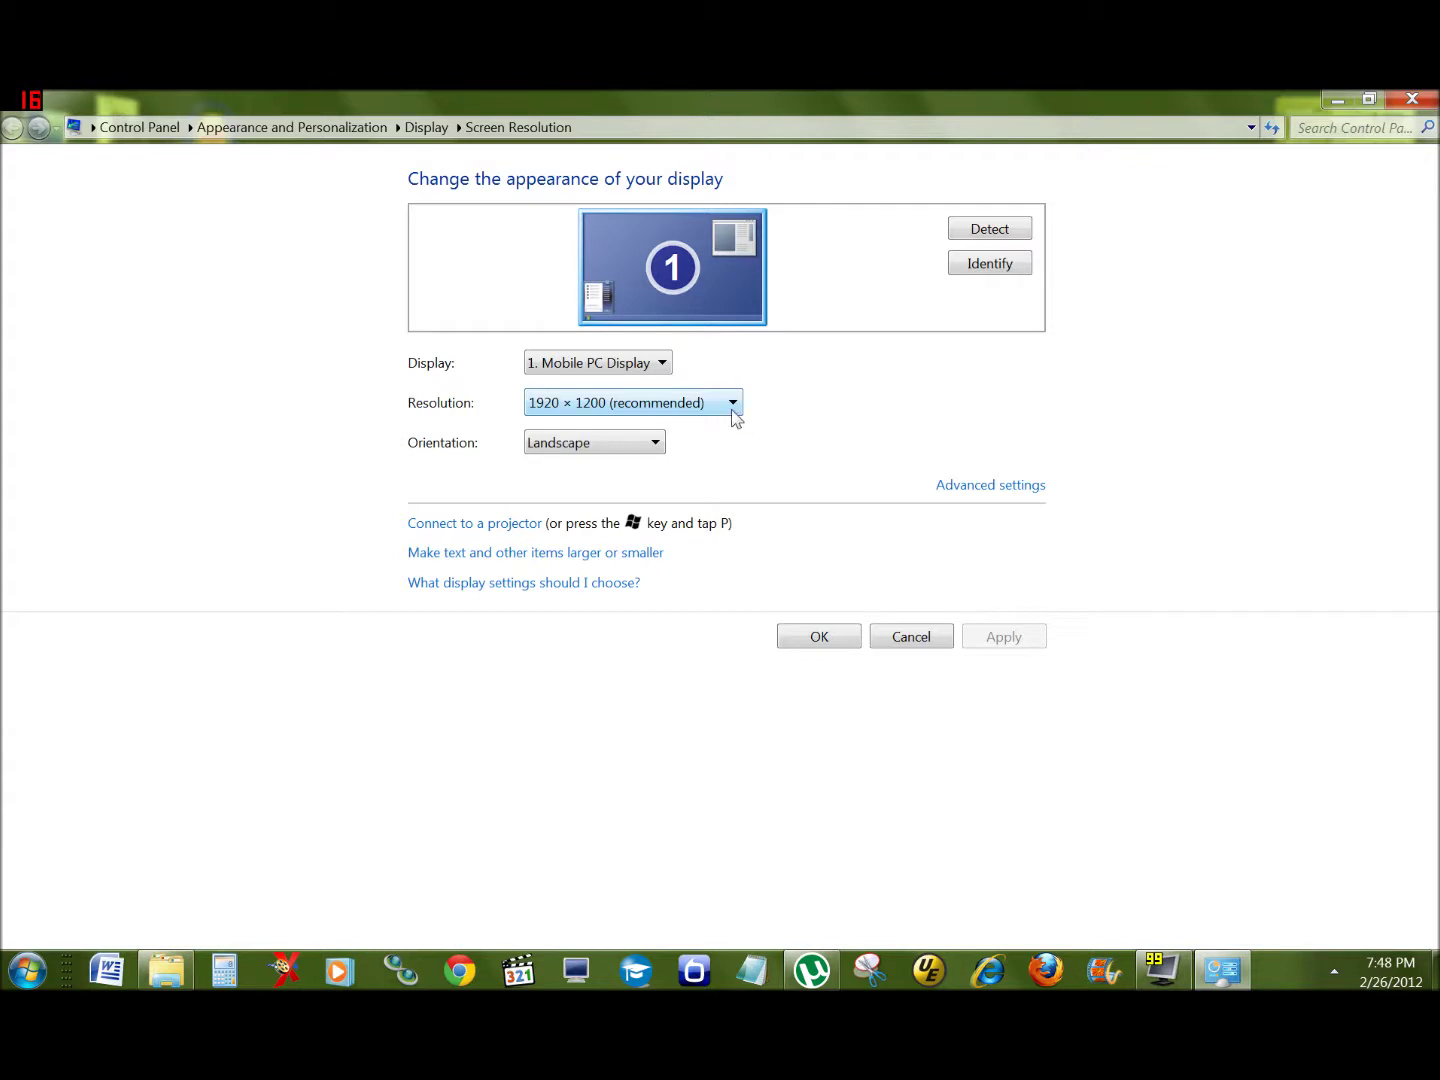
left_click(732, 408)
left_click_drag(553, 482, 557, 499)
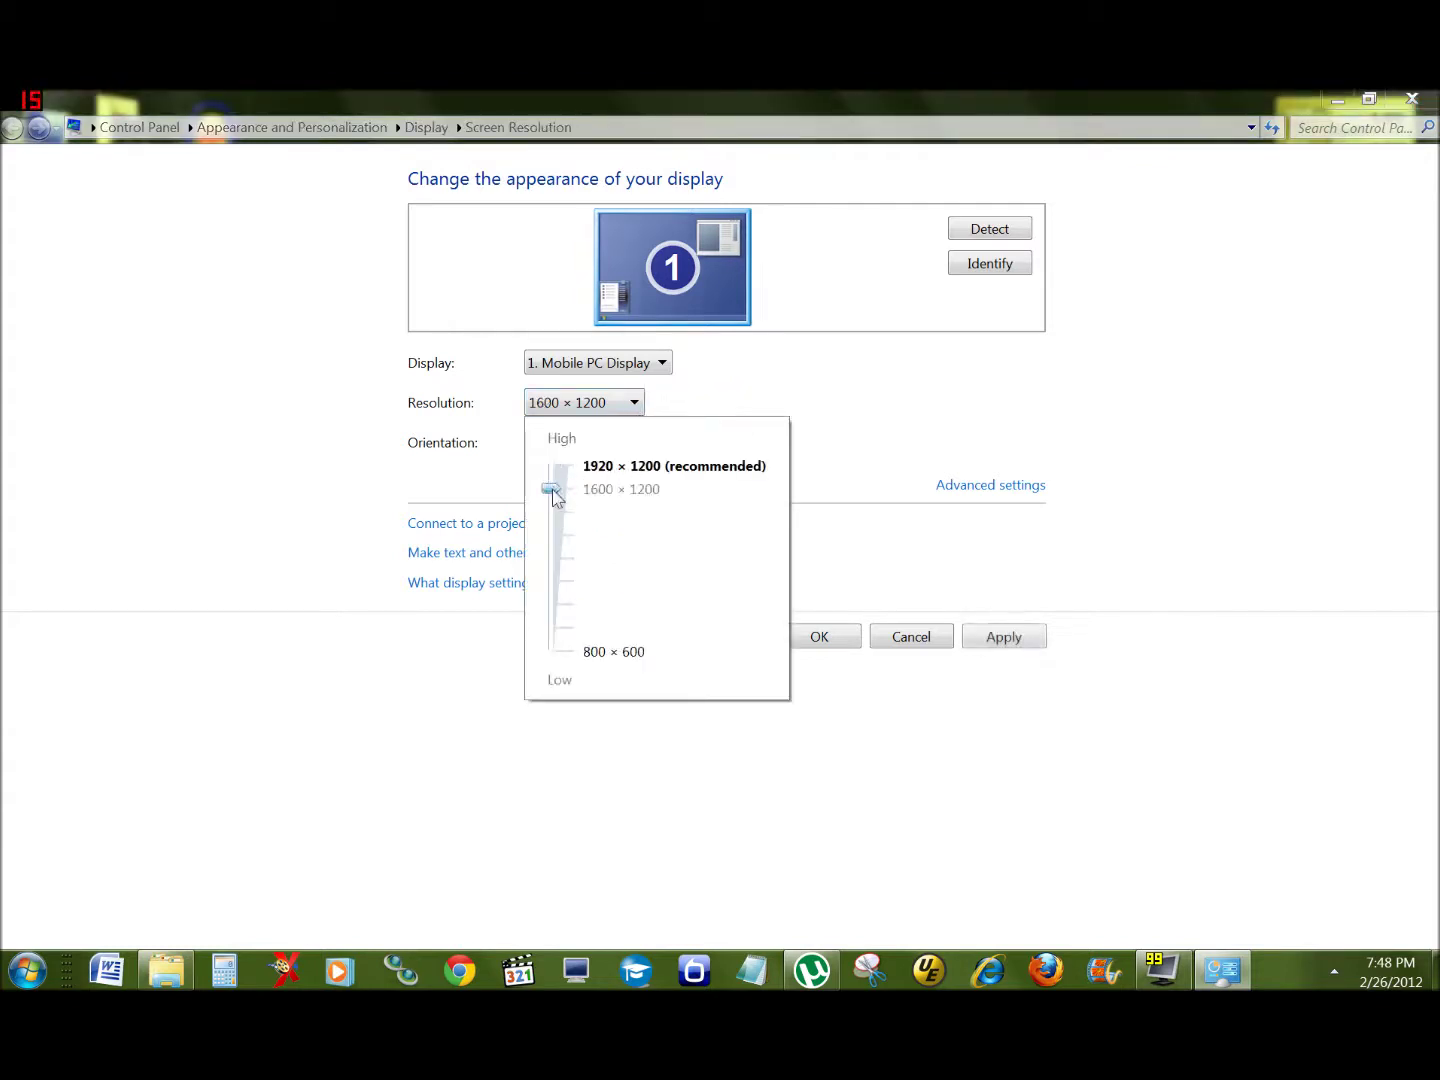
left_click(1096, 493)
left_click(997, 644)
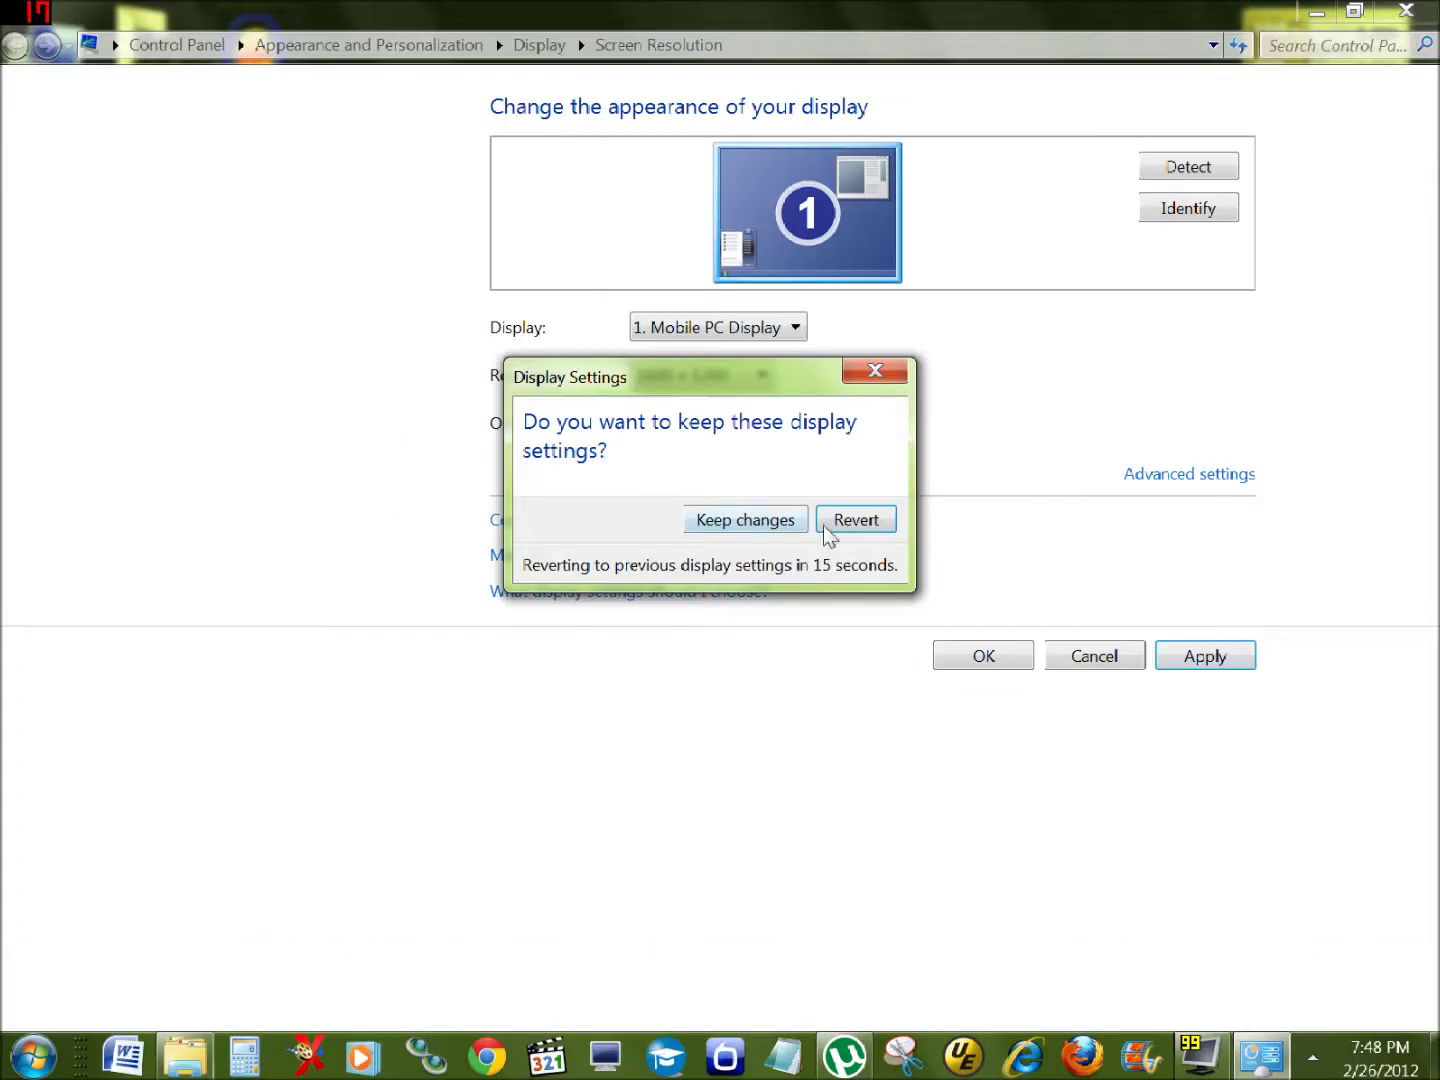
left_click(779, 524)
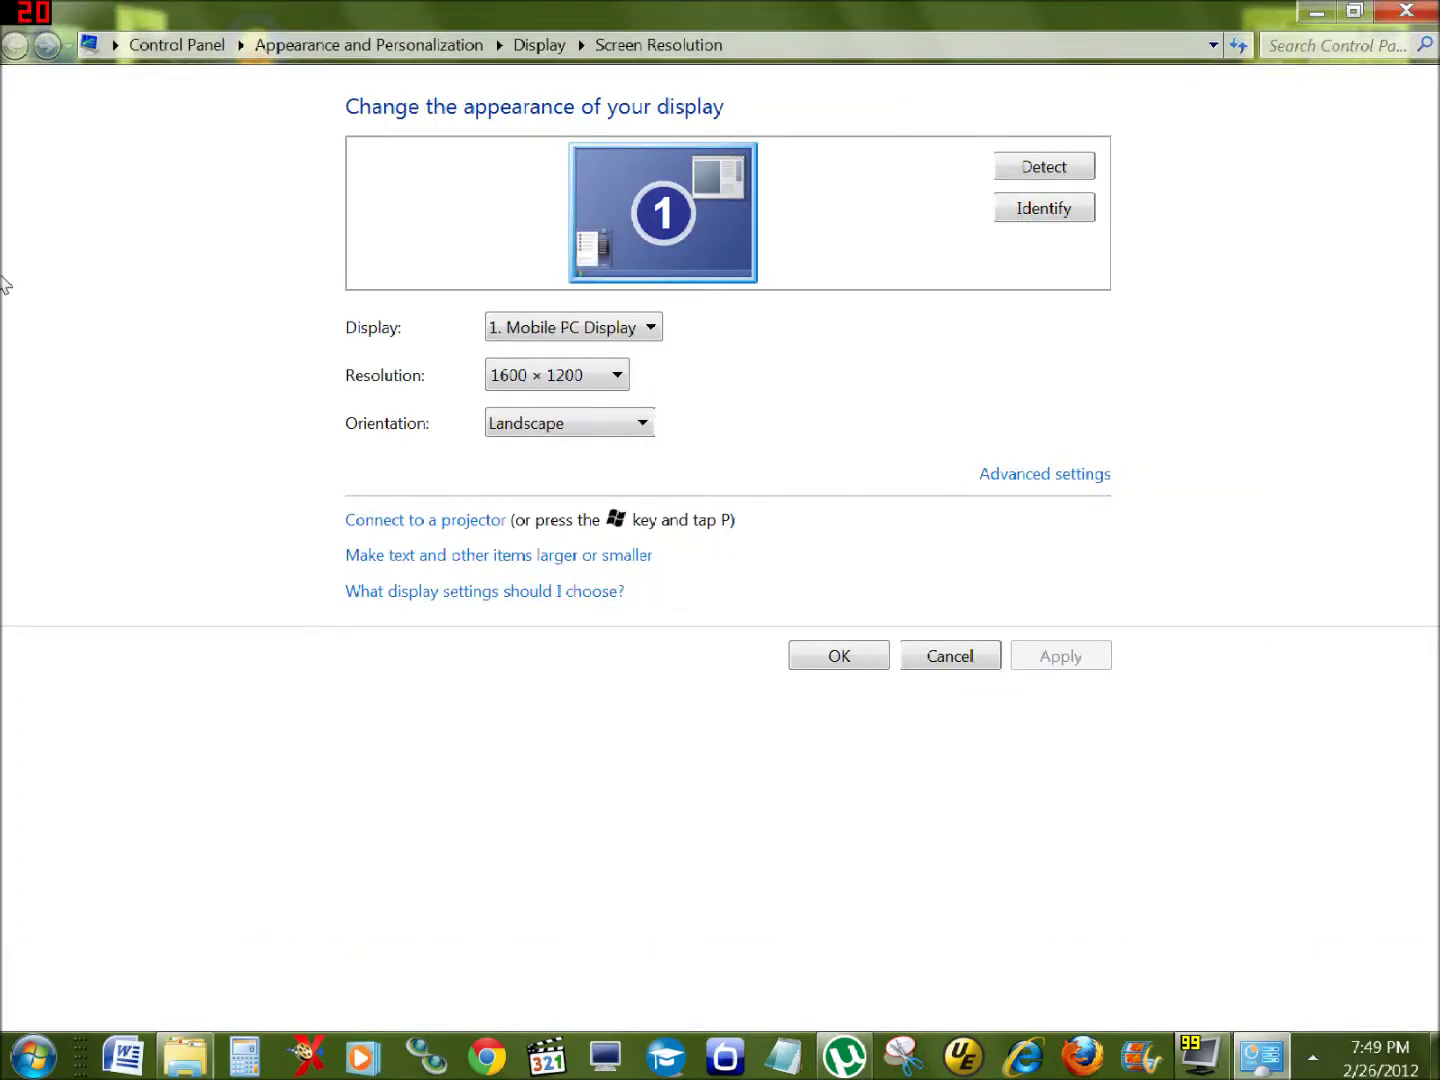
double_click(865, 10)
left_click_drag(841, 119, 714, 122)
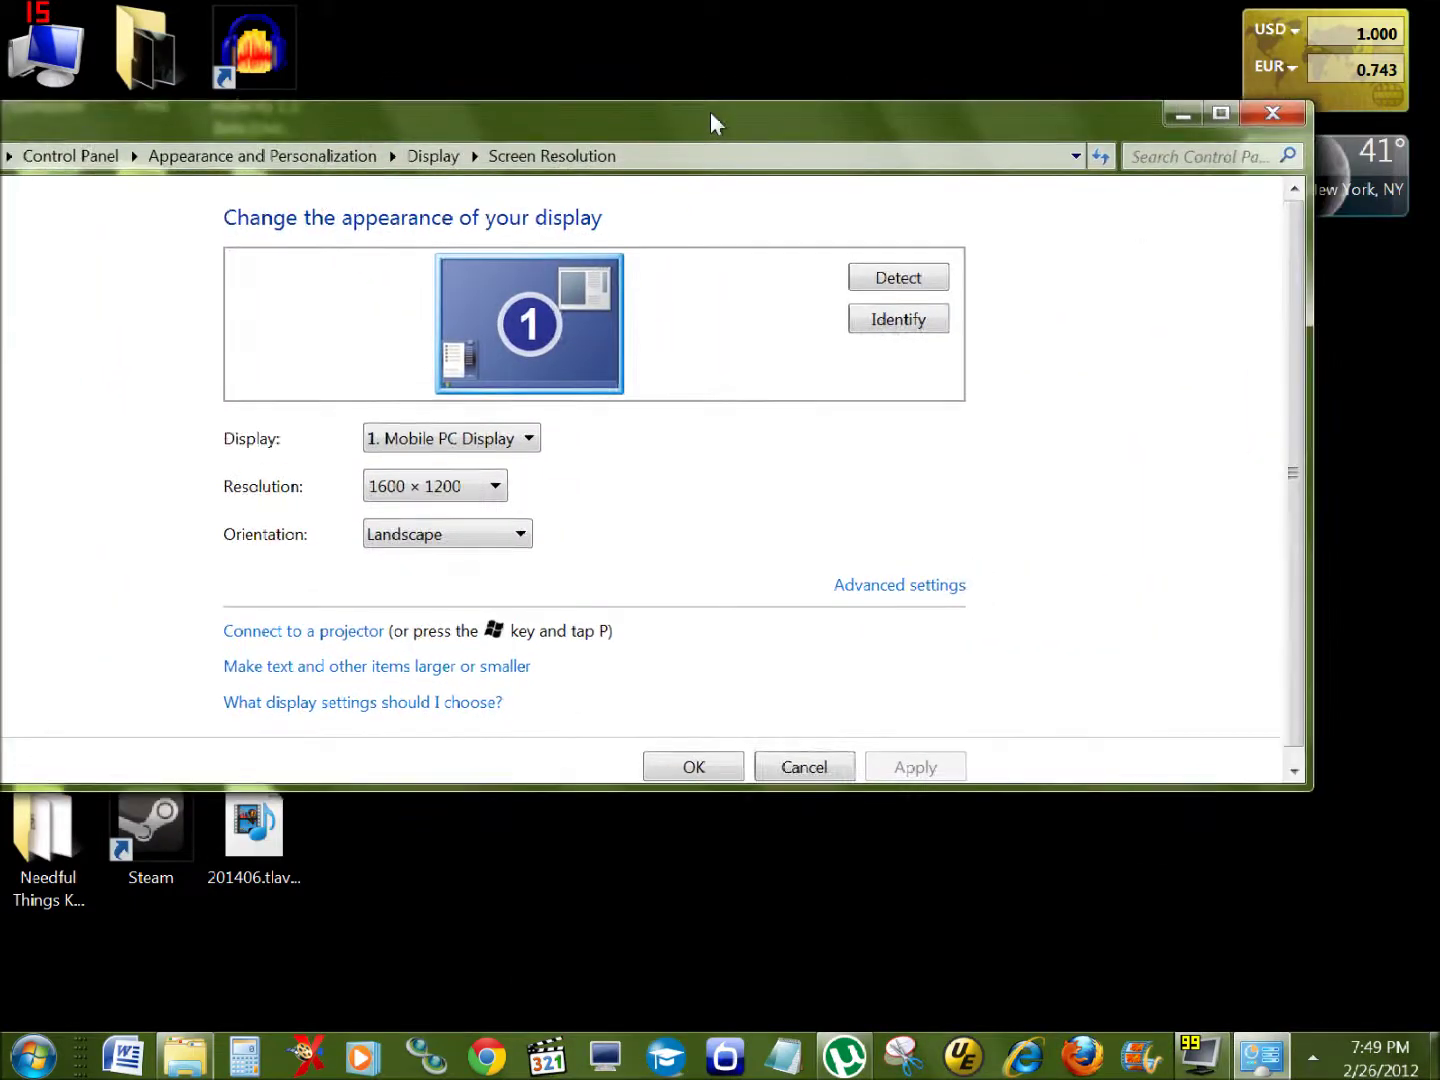
double_click(714, 122)
Set the screen resolution to the recommended 1920 × 1200, keep the changes and close the display settings.
left_click(630, 329)
left_click(571, 350)
left_click(589, 387)
left_click(589, 387)
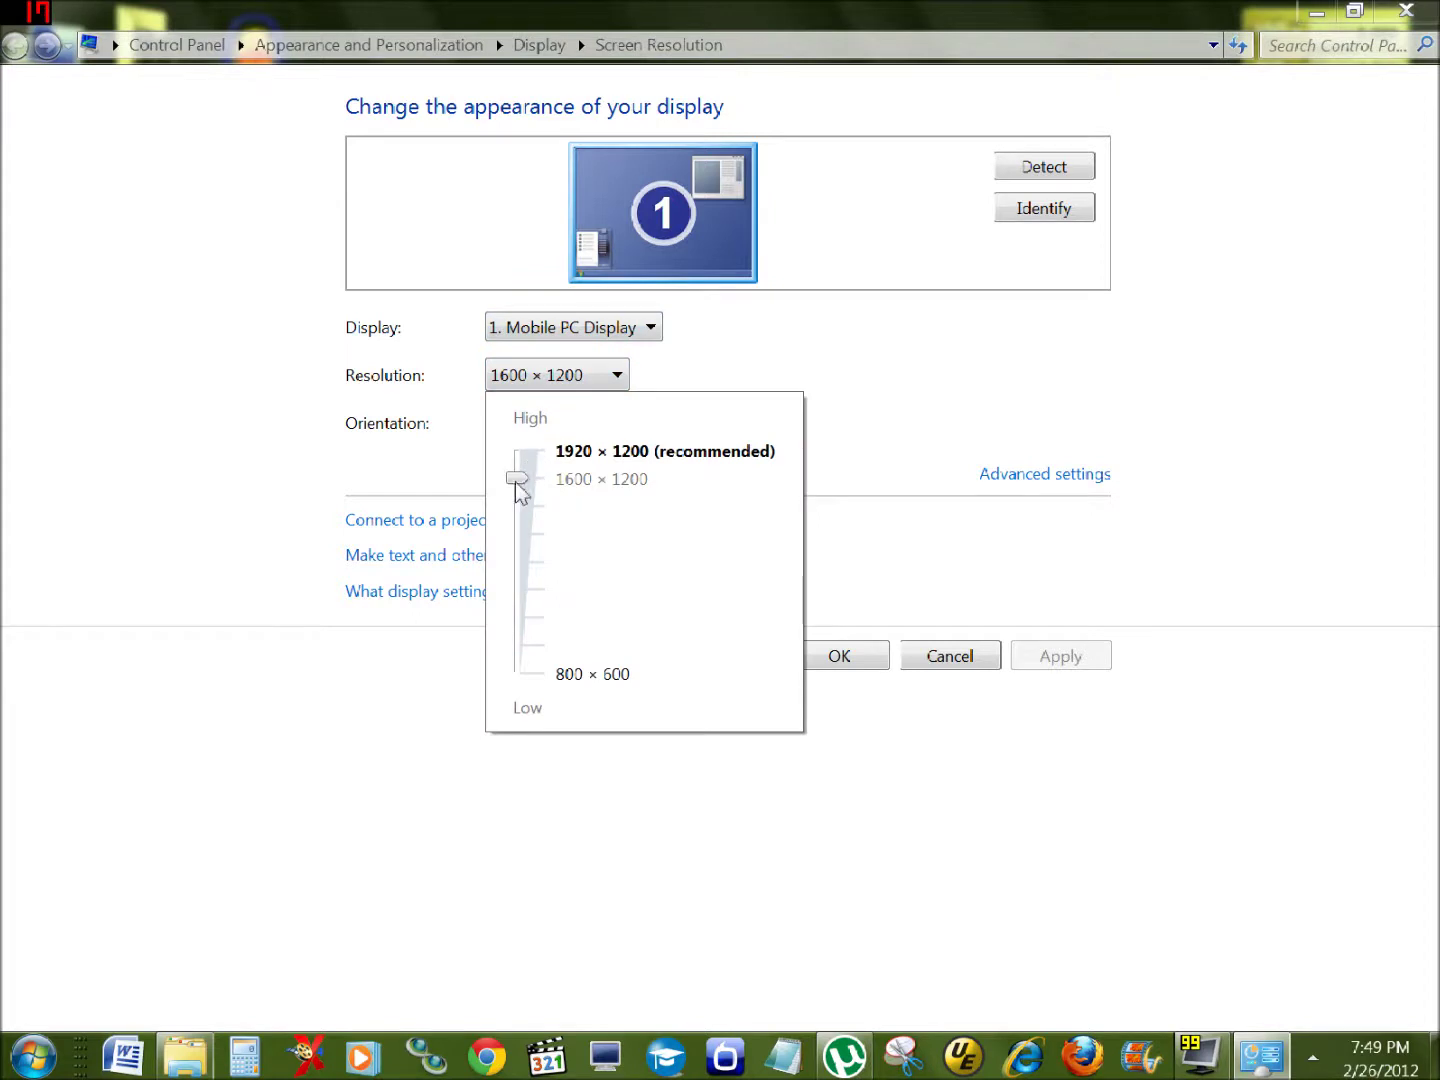
left_click_drag(521, 476, 512, 451)
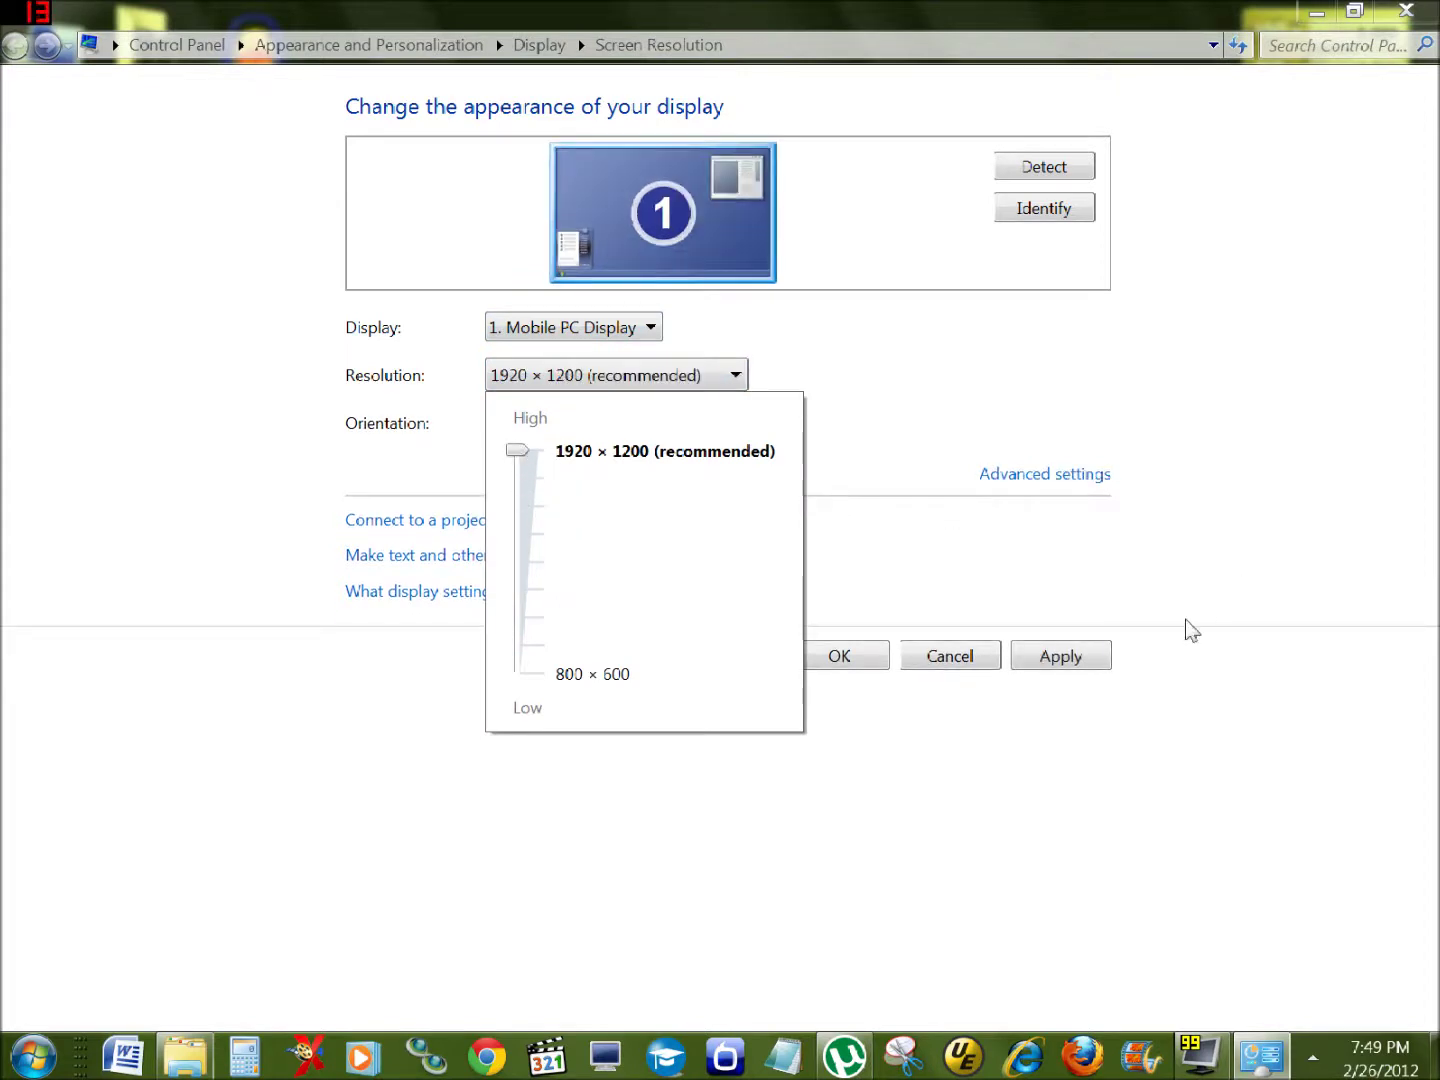
left_click(1067, 655)
left_click(1067, 661)
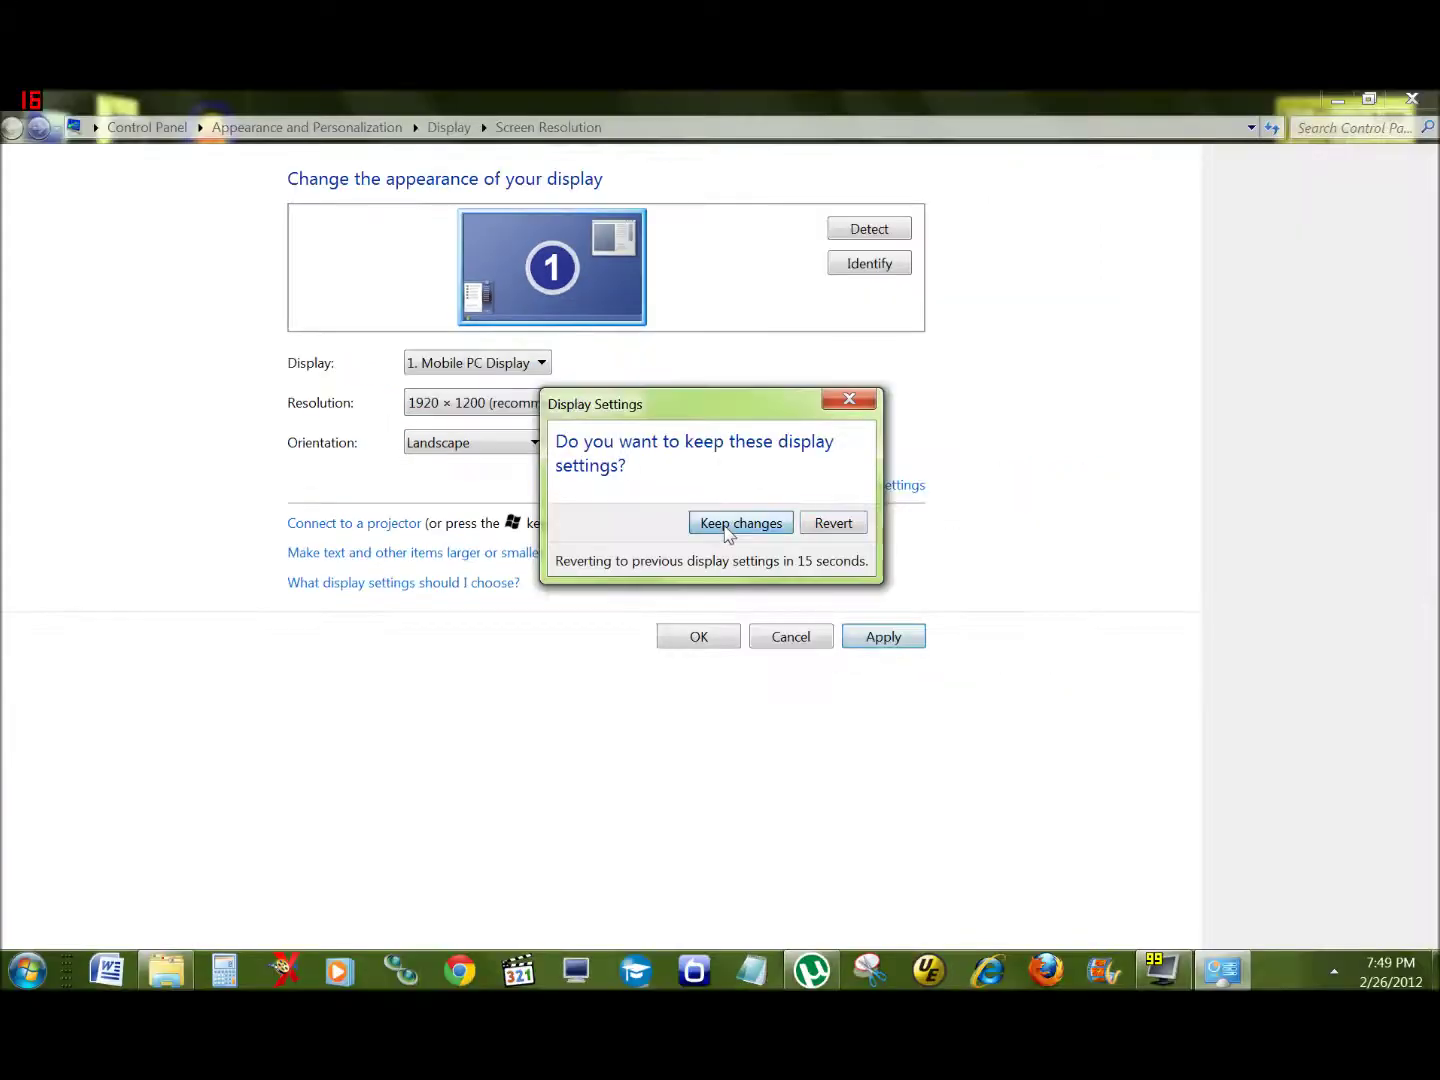
left_click(735, 522)
left_click(810, 637)
Open the desktop background settings from the personalization options, then shrink and shift the window so the desktop shows around it.
right_click(753, 283)
left_click(817, 566)
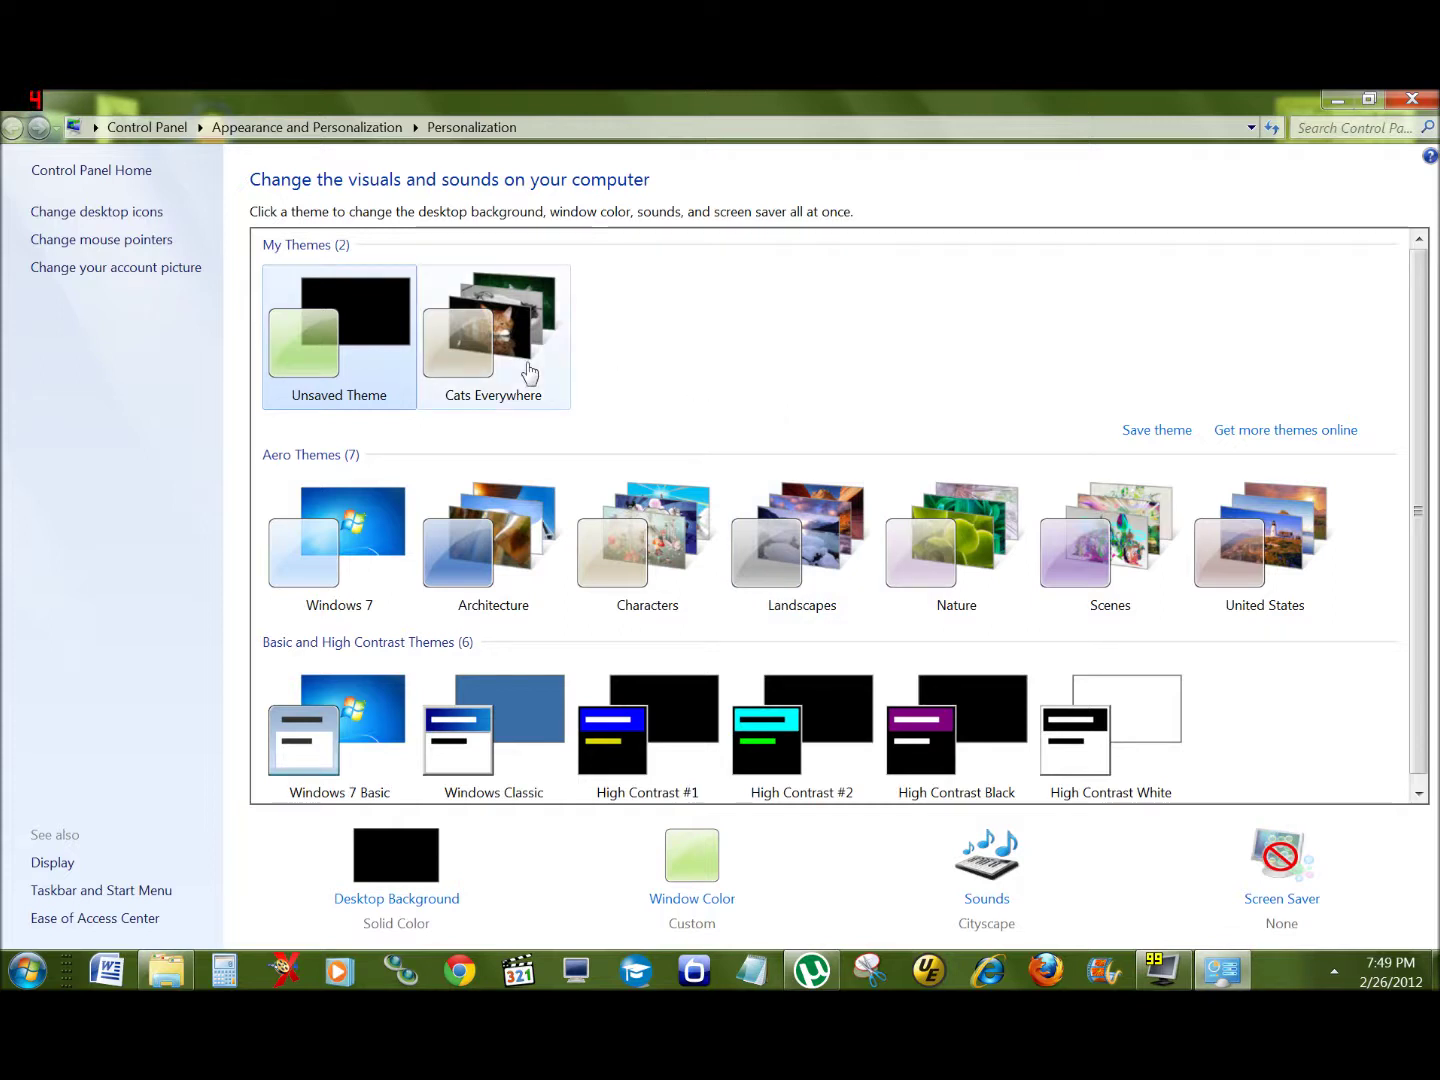
left_click(395, 873)
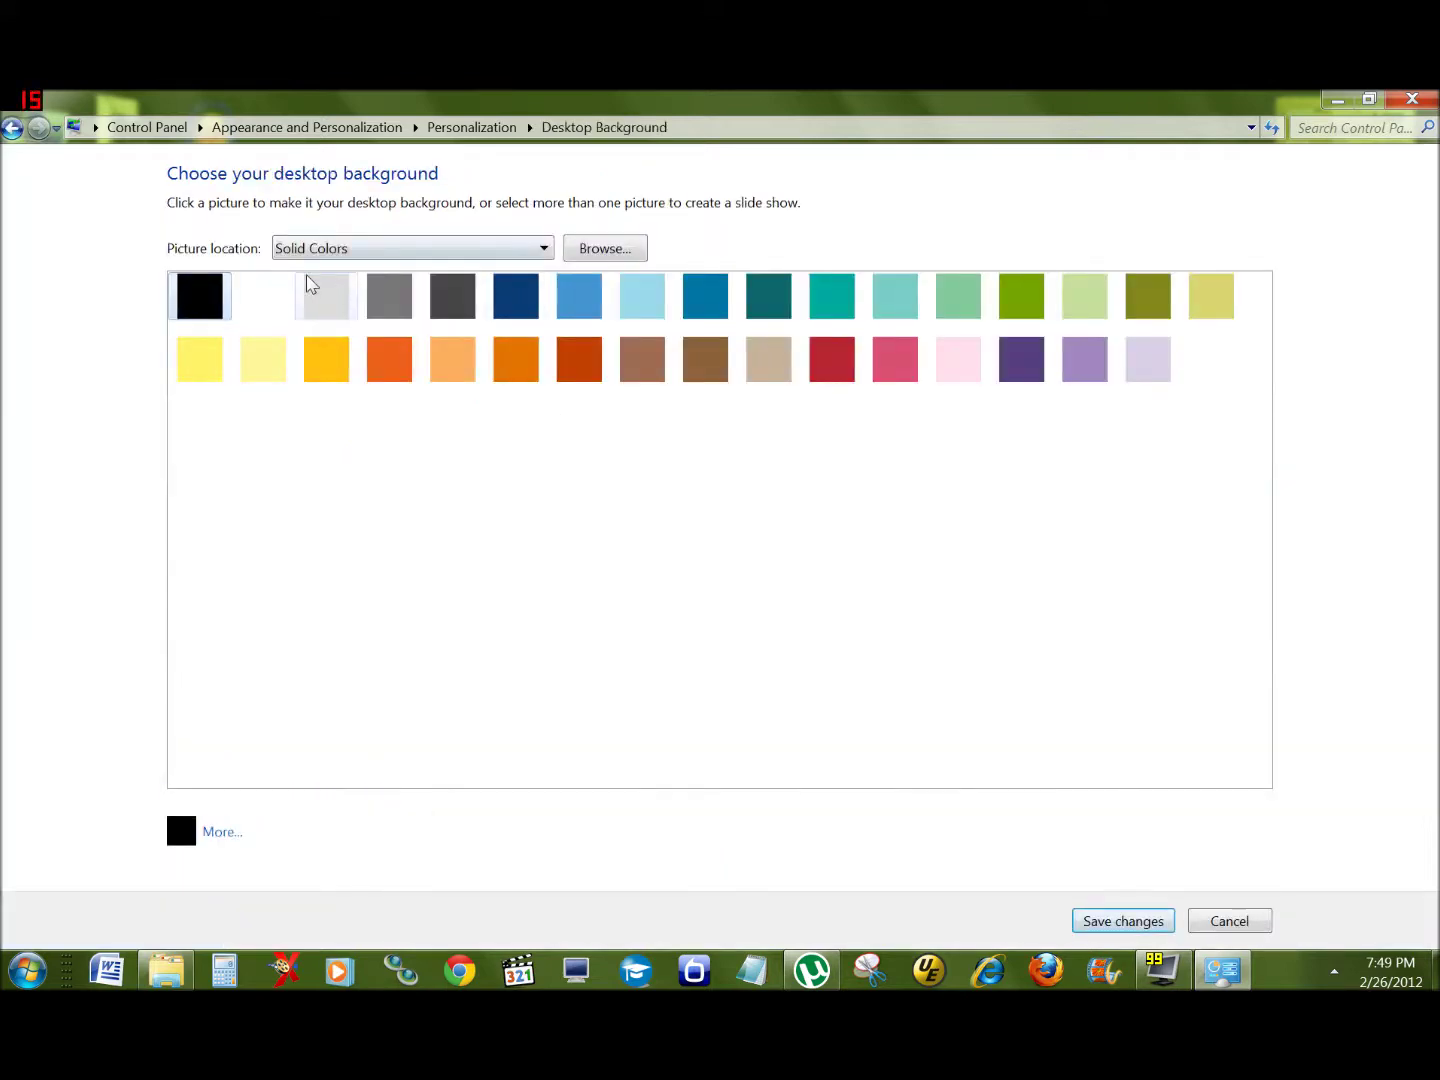
double_click(958, 99)
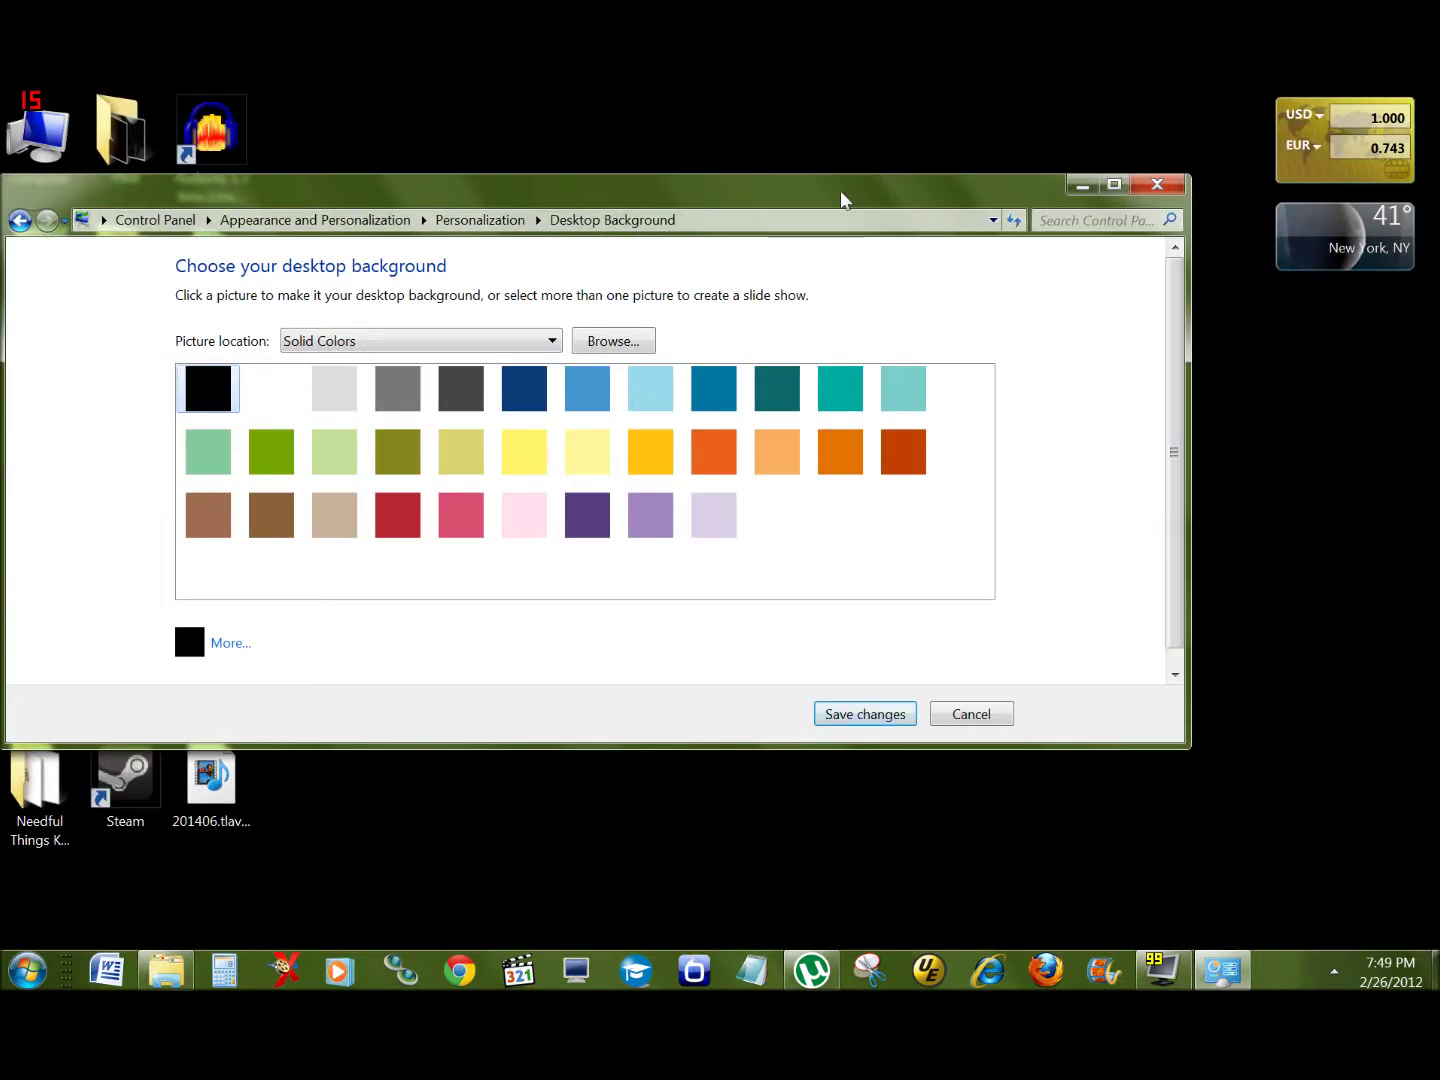
left_click_drag(841, 200, 1117, 228)
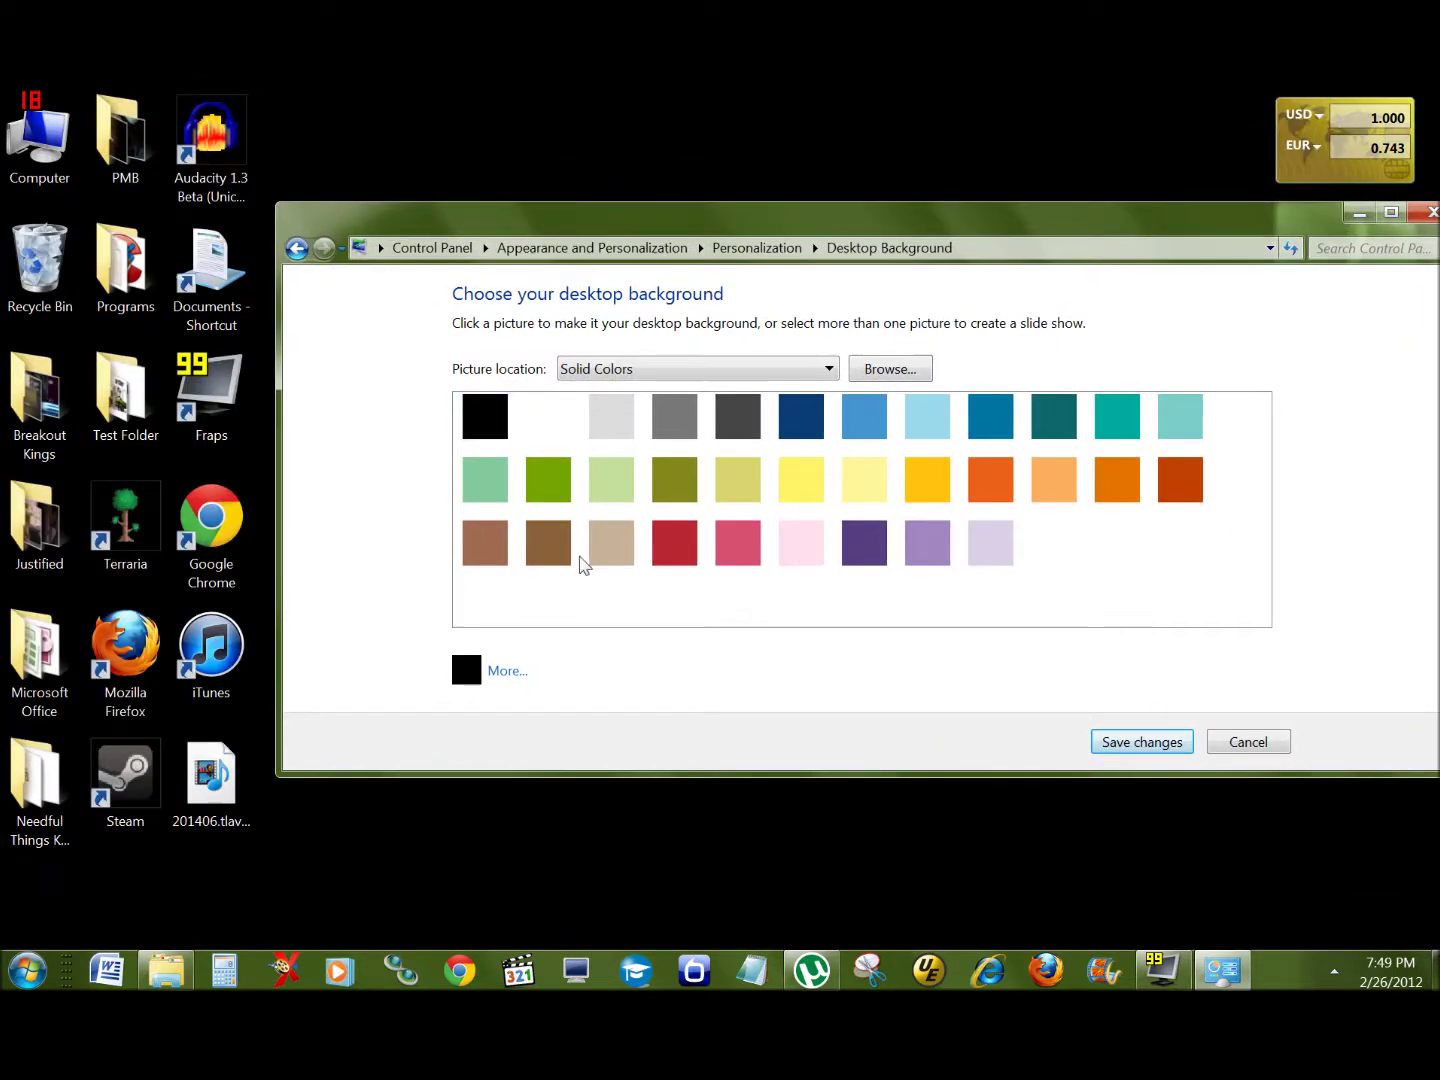
Try the brown and green solid colors as the desktop background, then choose black again.
left_click(560, 553)
left_click(545, 487)
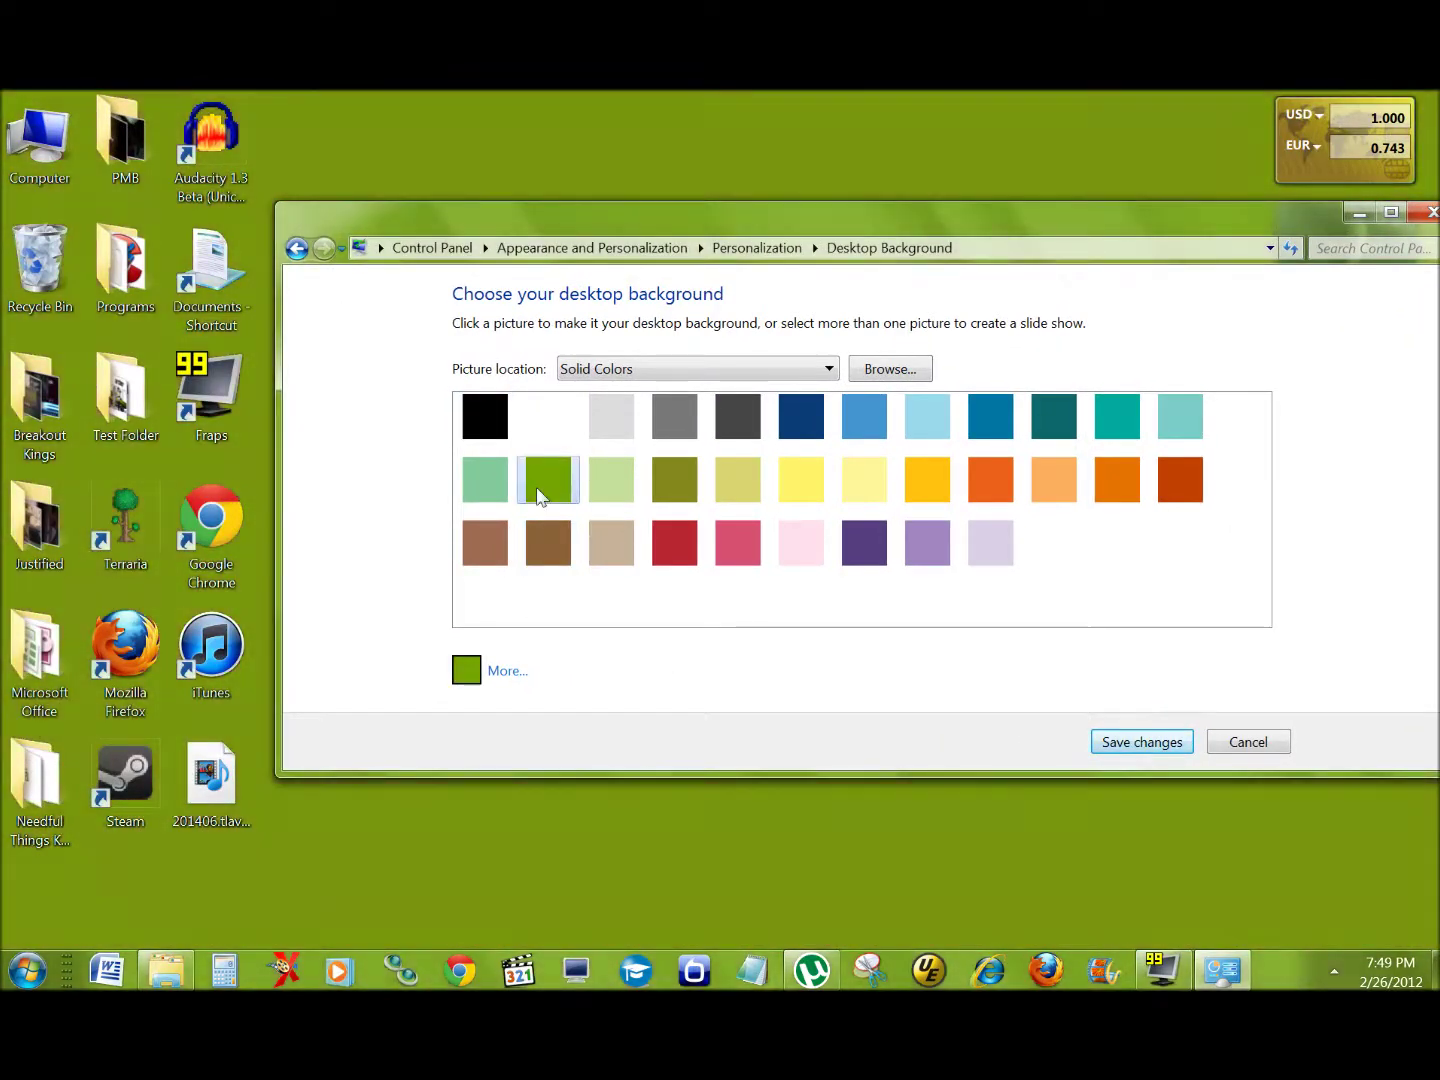
left_click(483, 413)
Set the background picture location to Windows Desktop Backgrounds and make the window taller to reveal the slide show options.
left_click(653, 371)
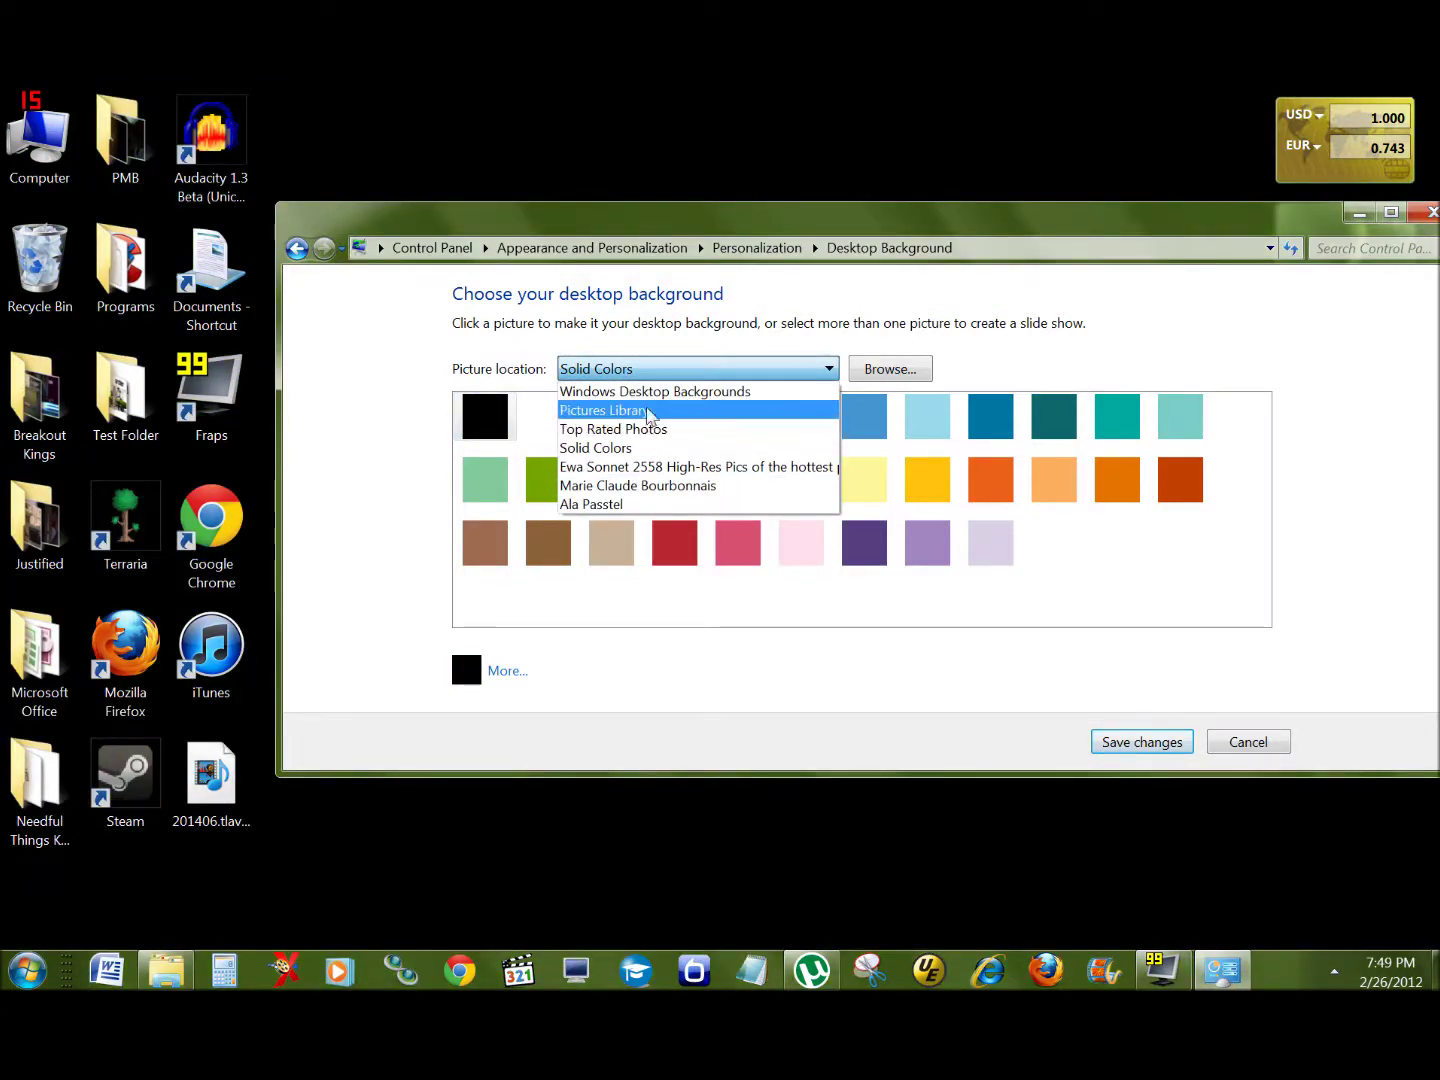
left_click(653, 393)
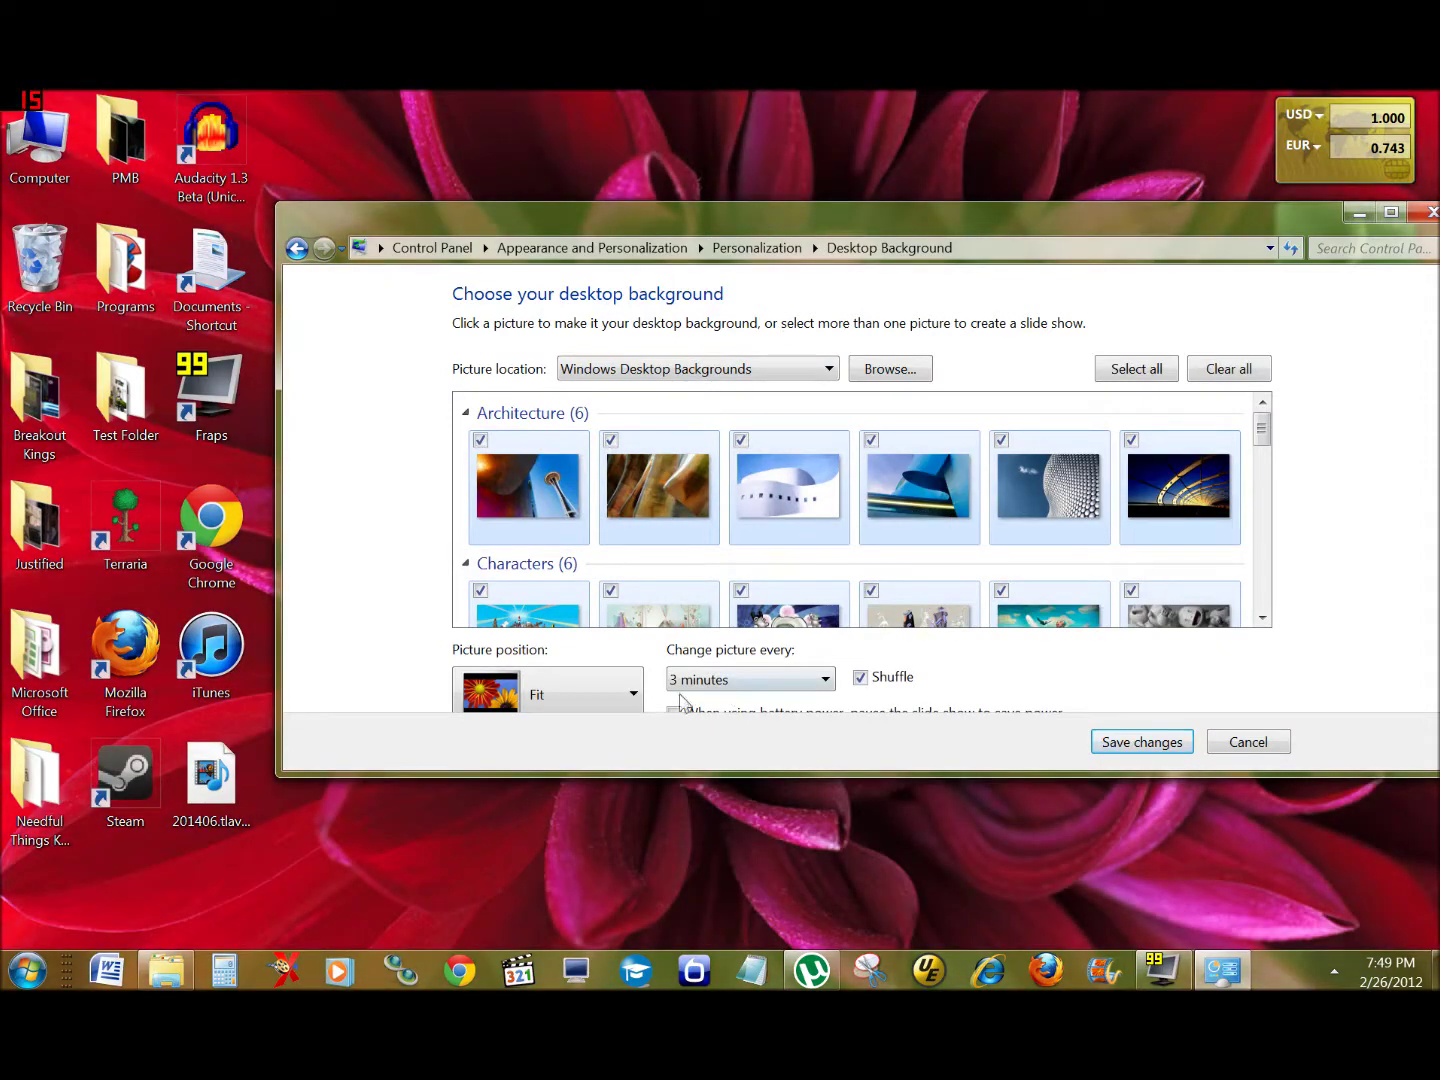
left_click_drag(802, 778, 784, 830)
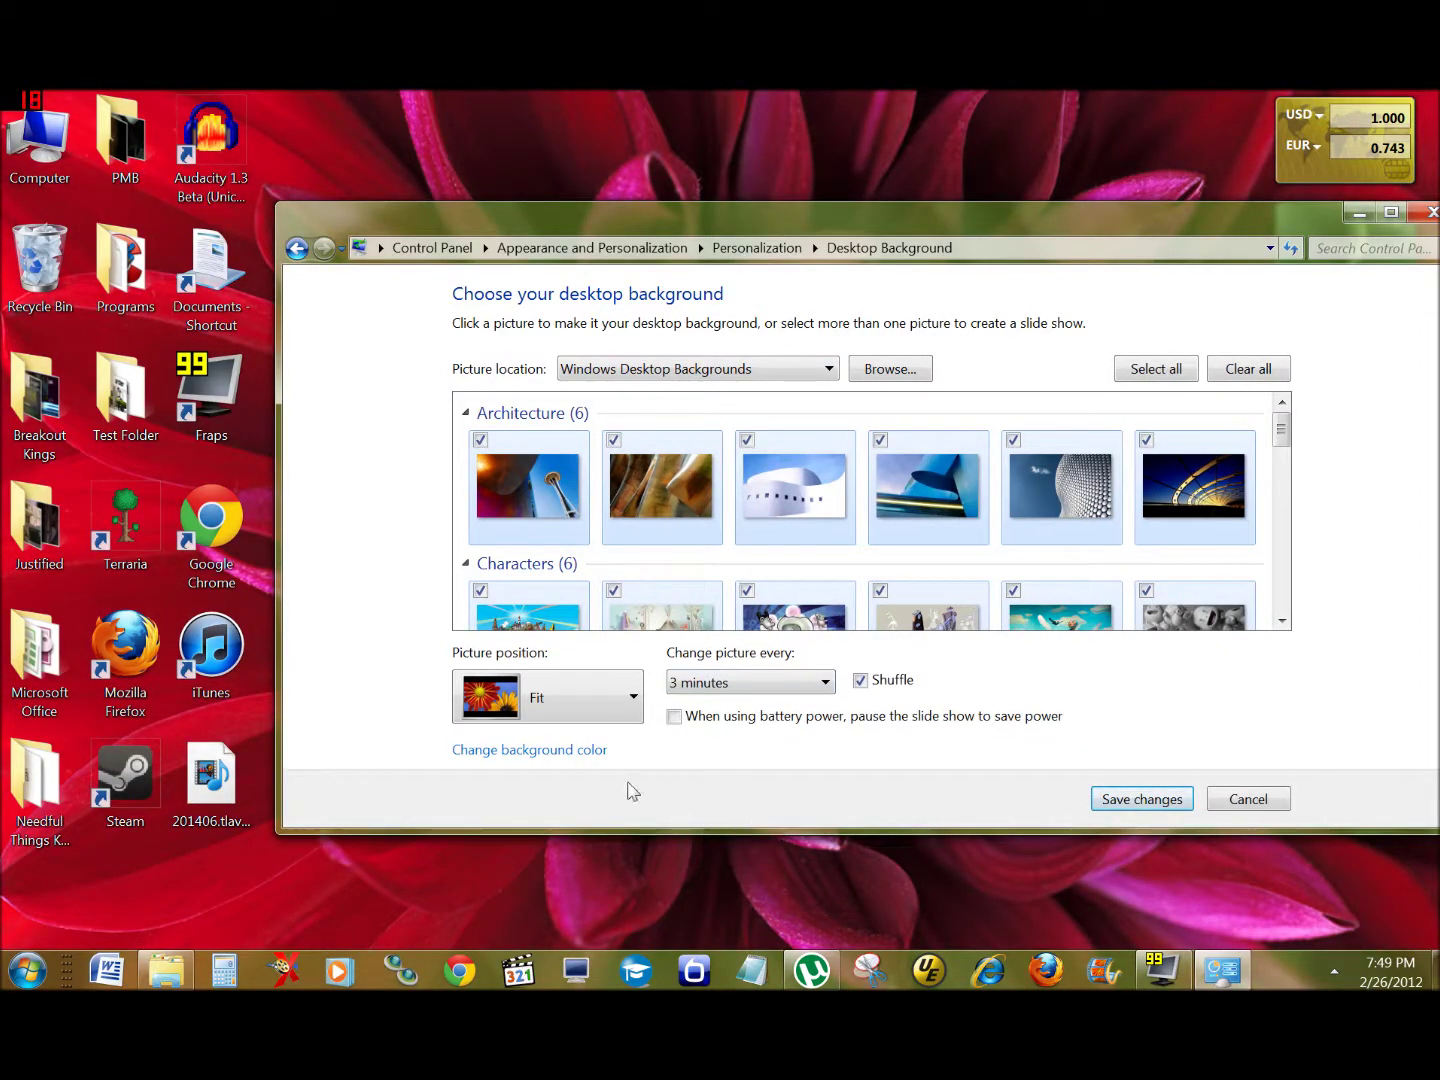
Try the Tile and Stretch picture positions for the background, then choose Fit again.
left_click(635, 698)
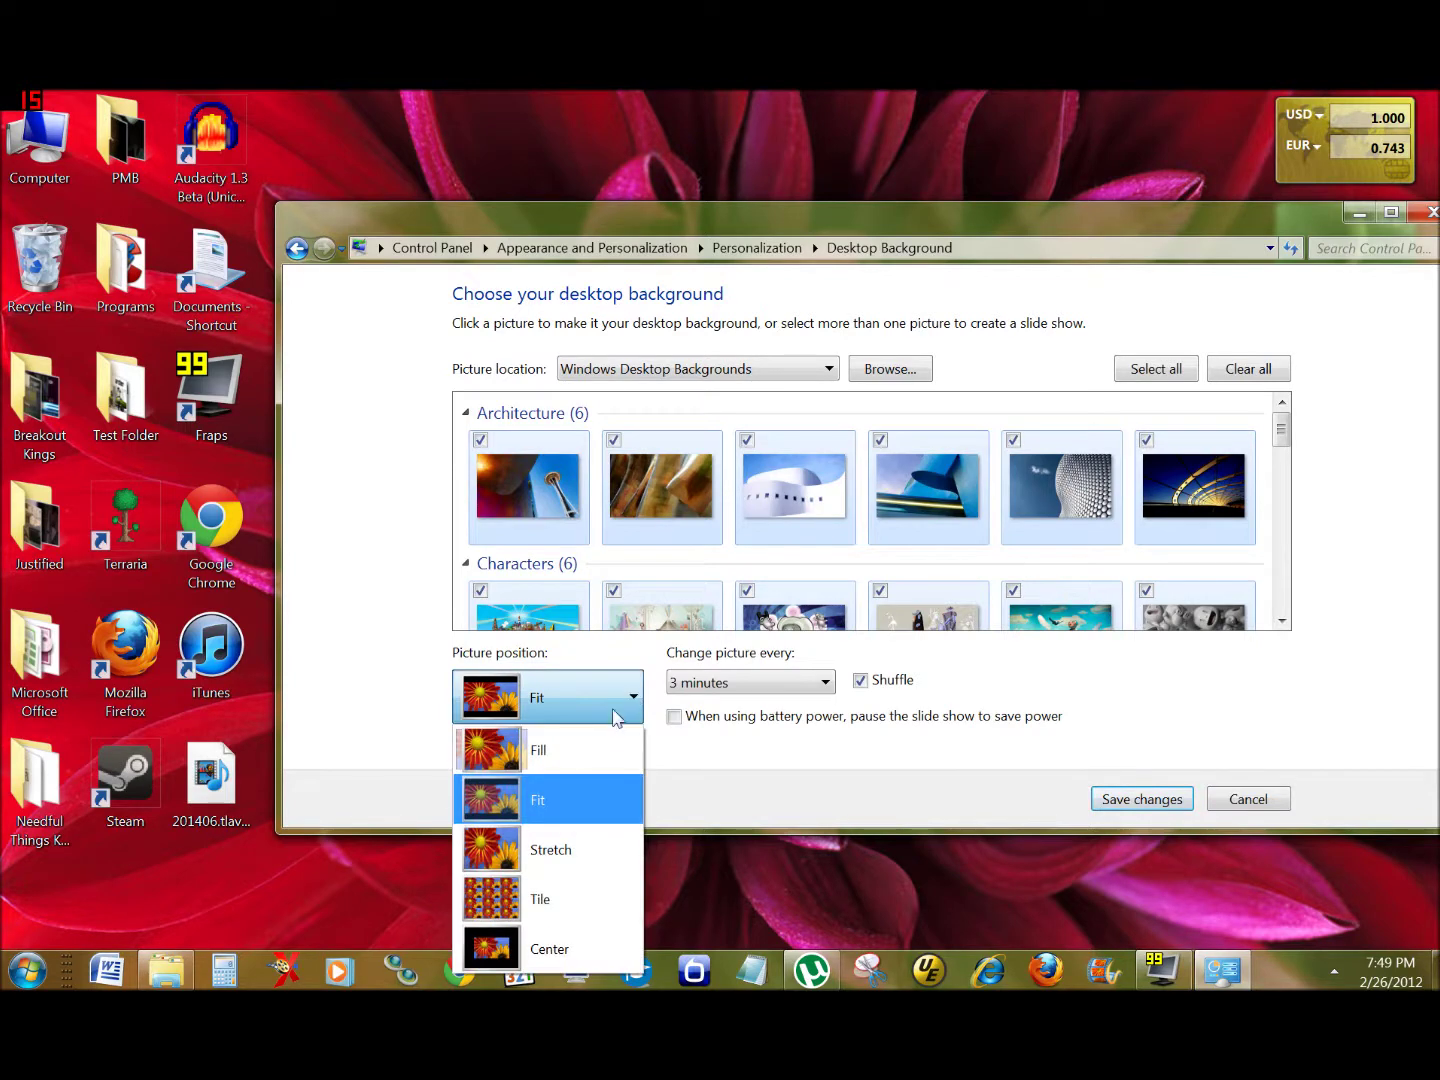
left_click(553, 904)
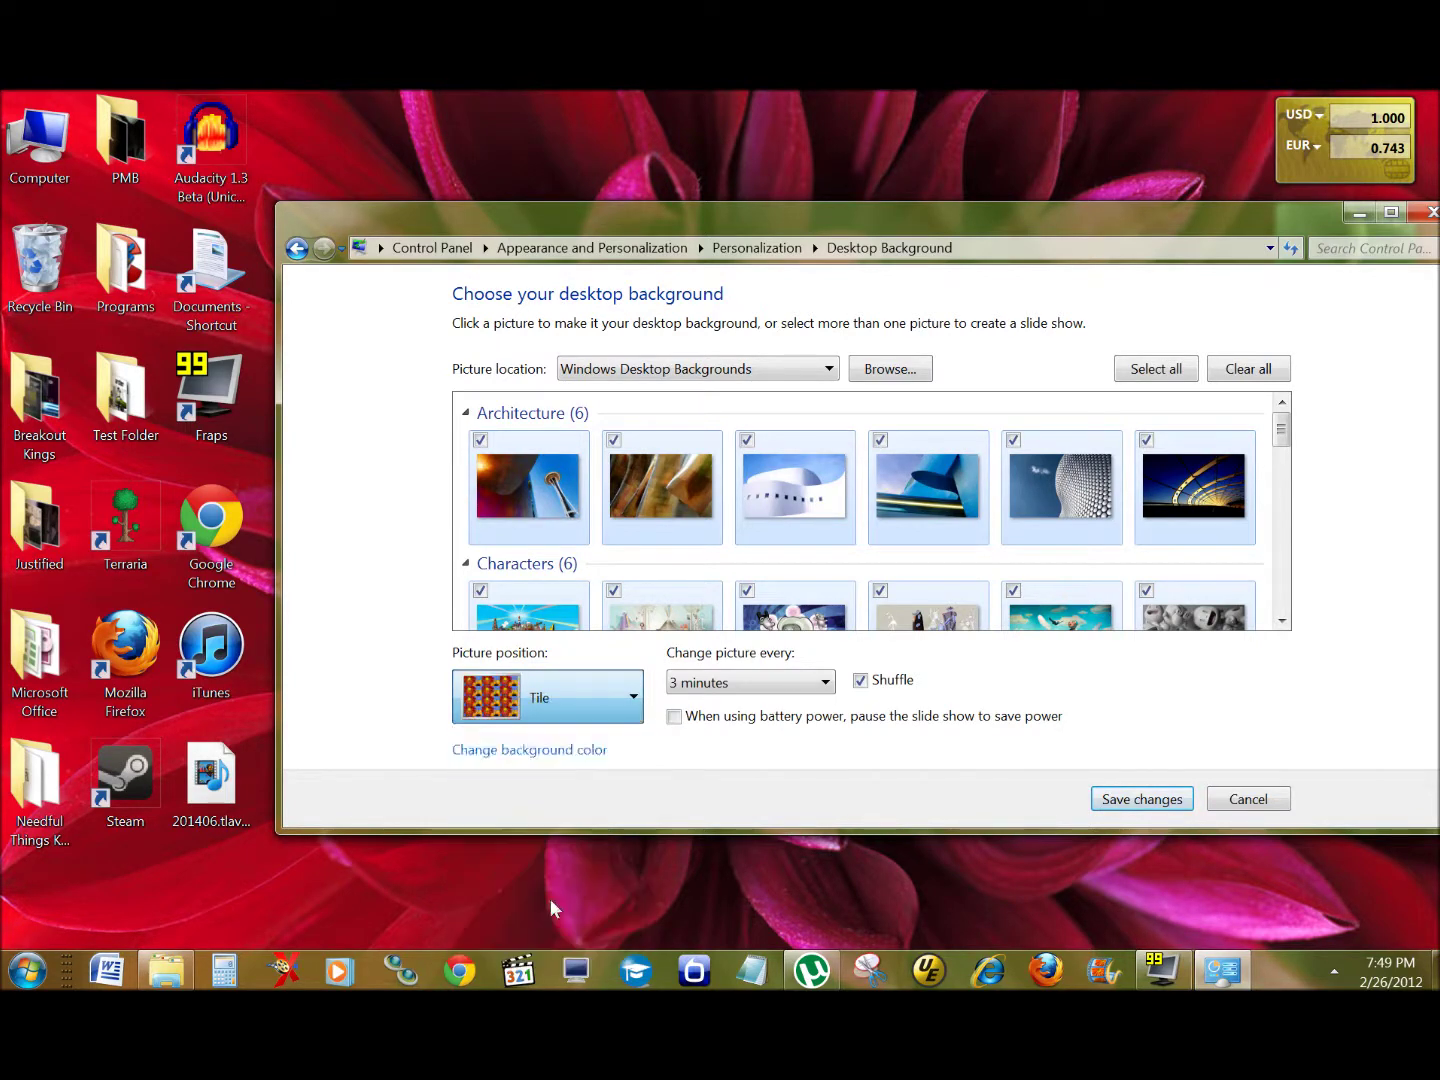
left_click(635, 697)
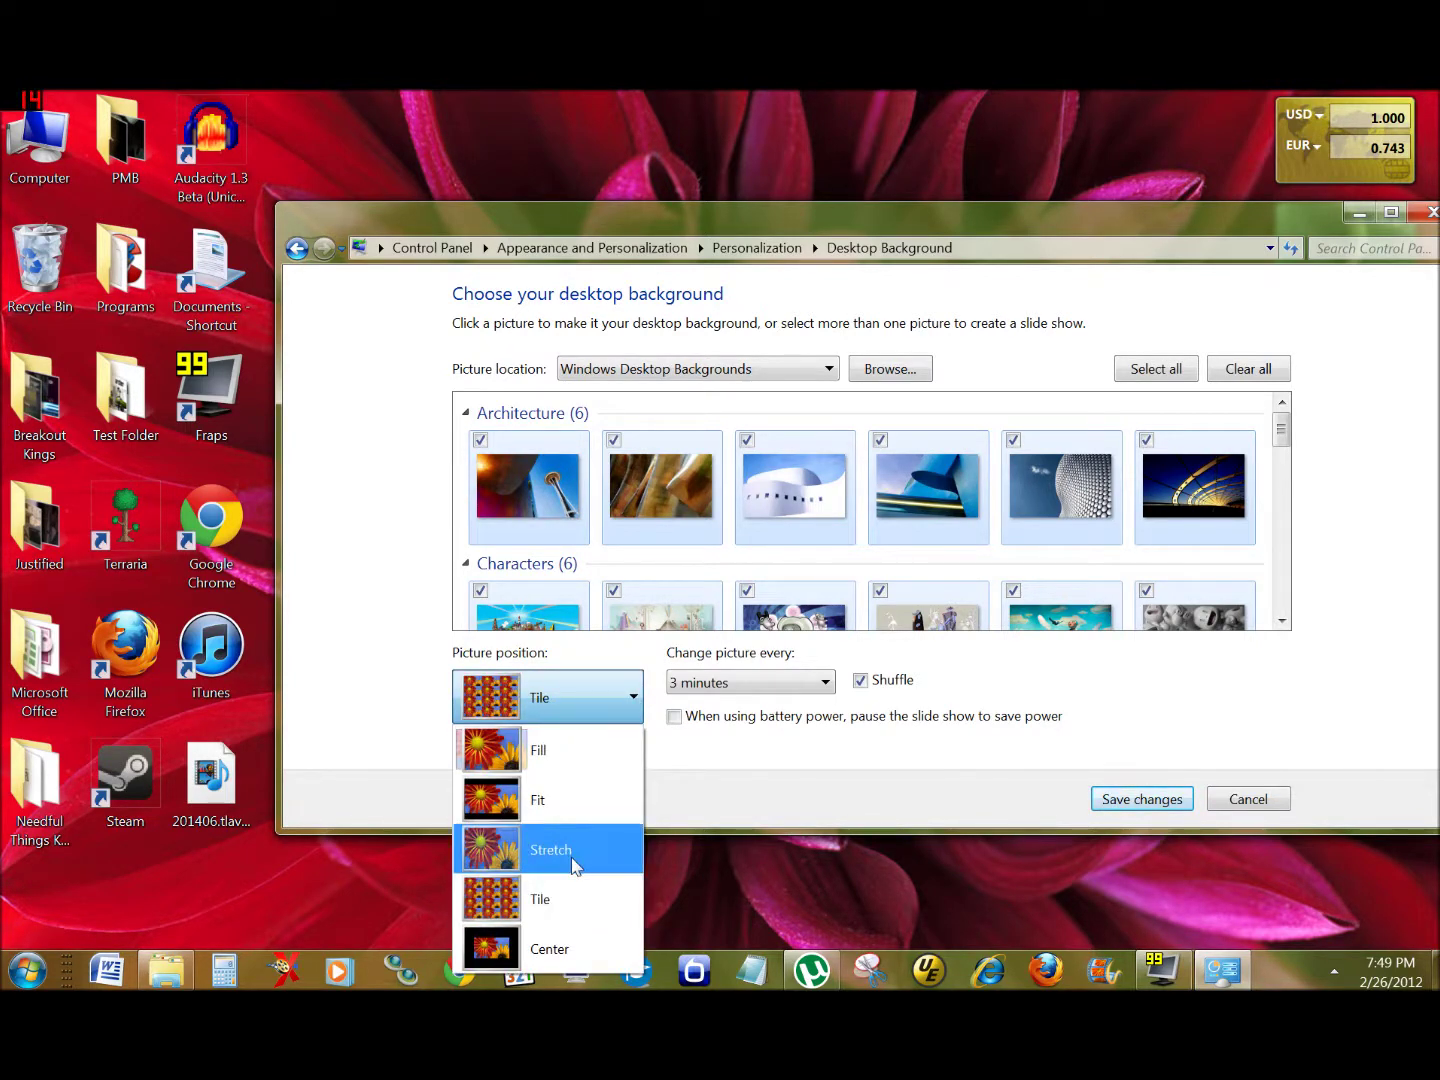
left_click(571, 862)
left_click(635, 699)
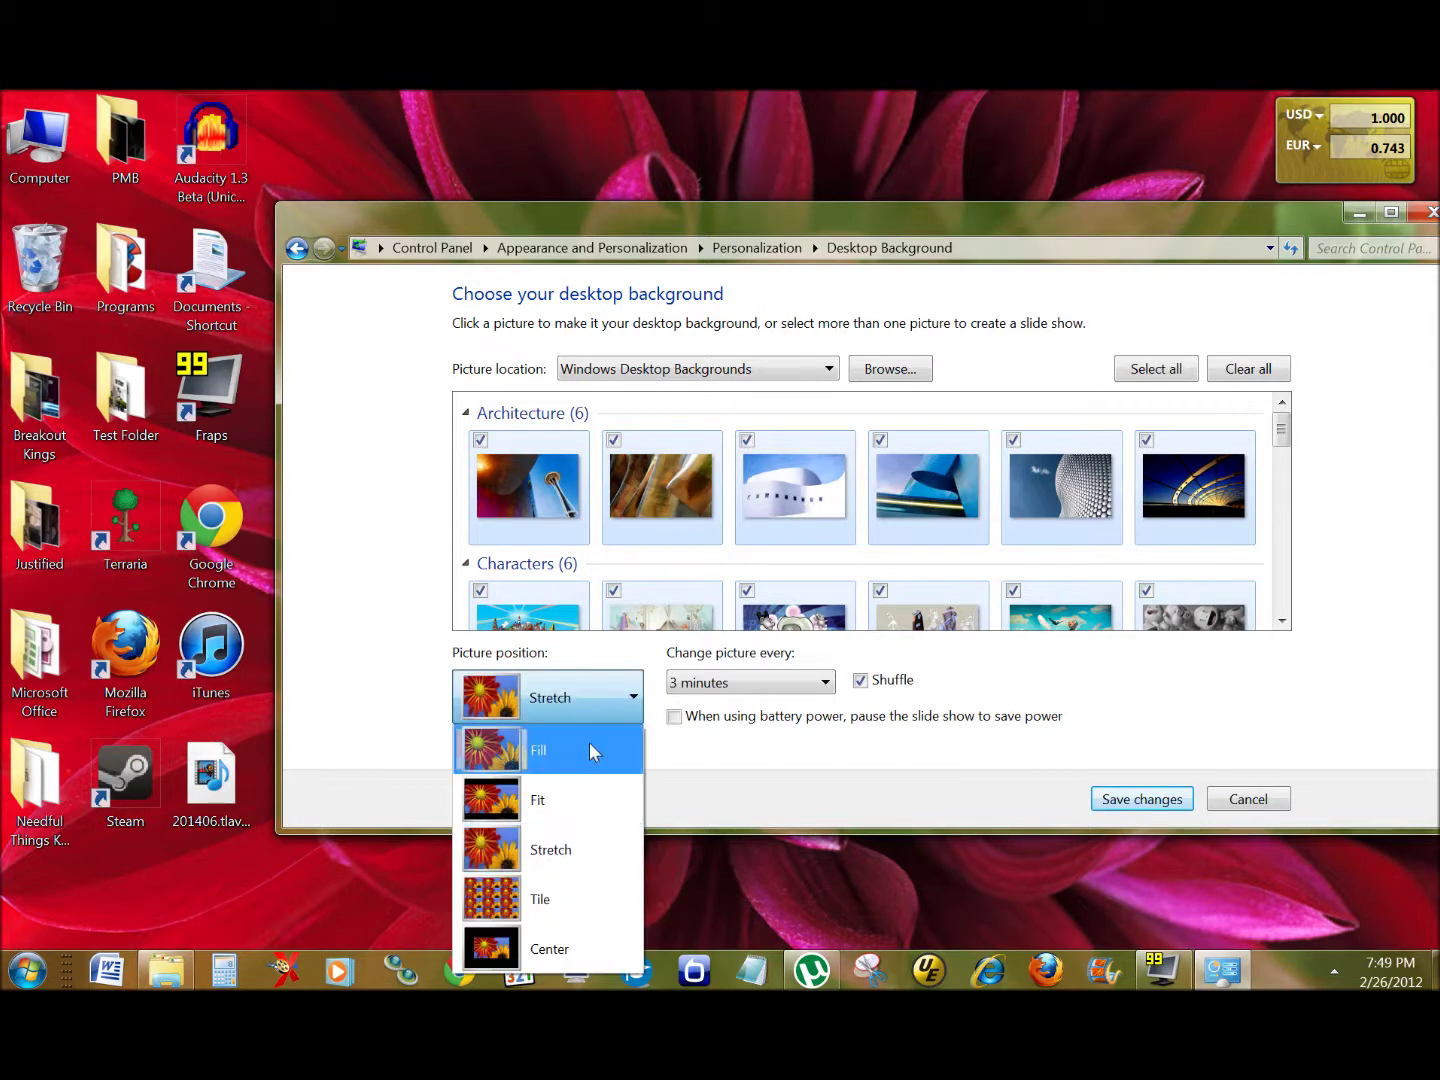
left_click(597, 807)
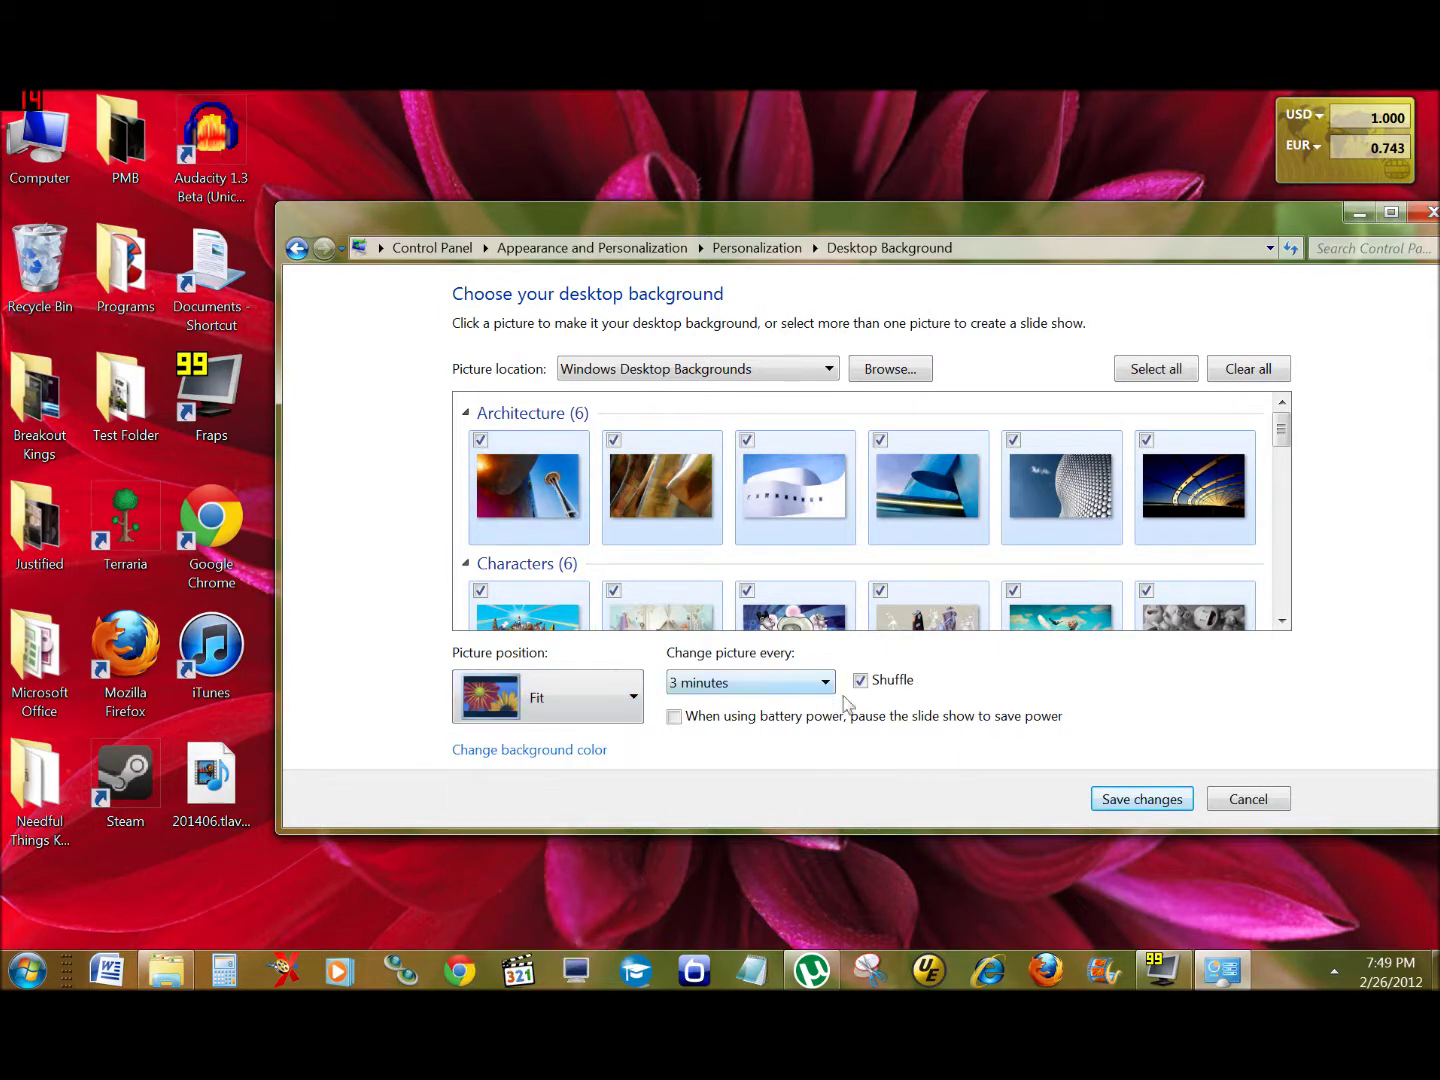
Set the picture position to Fit and examine the available slide show intervals without choosing another one.
scroll(1009, 470, "down", 1)
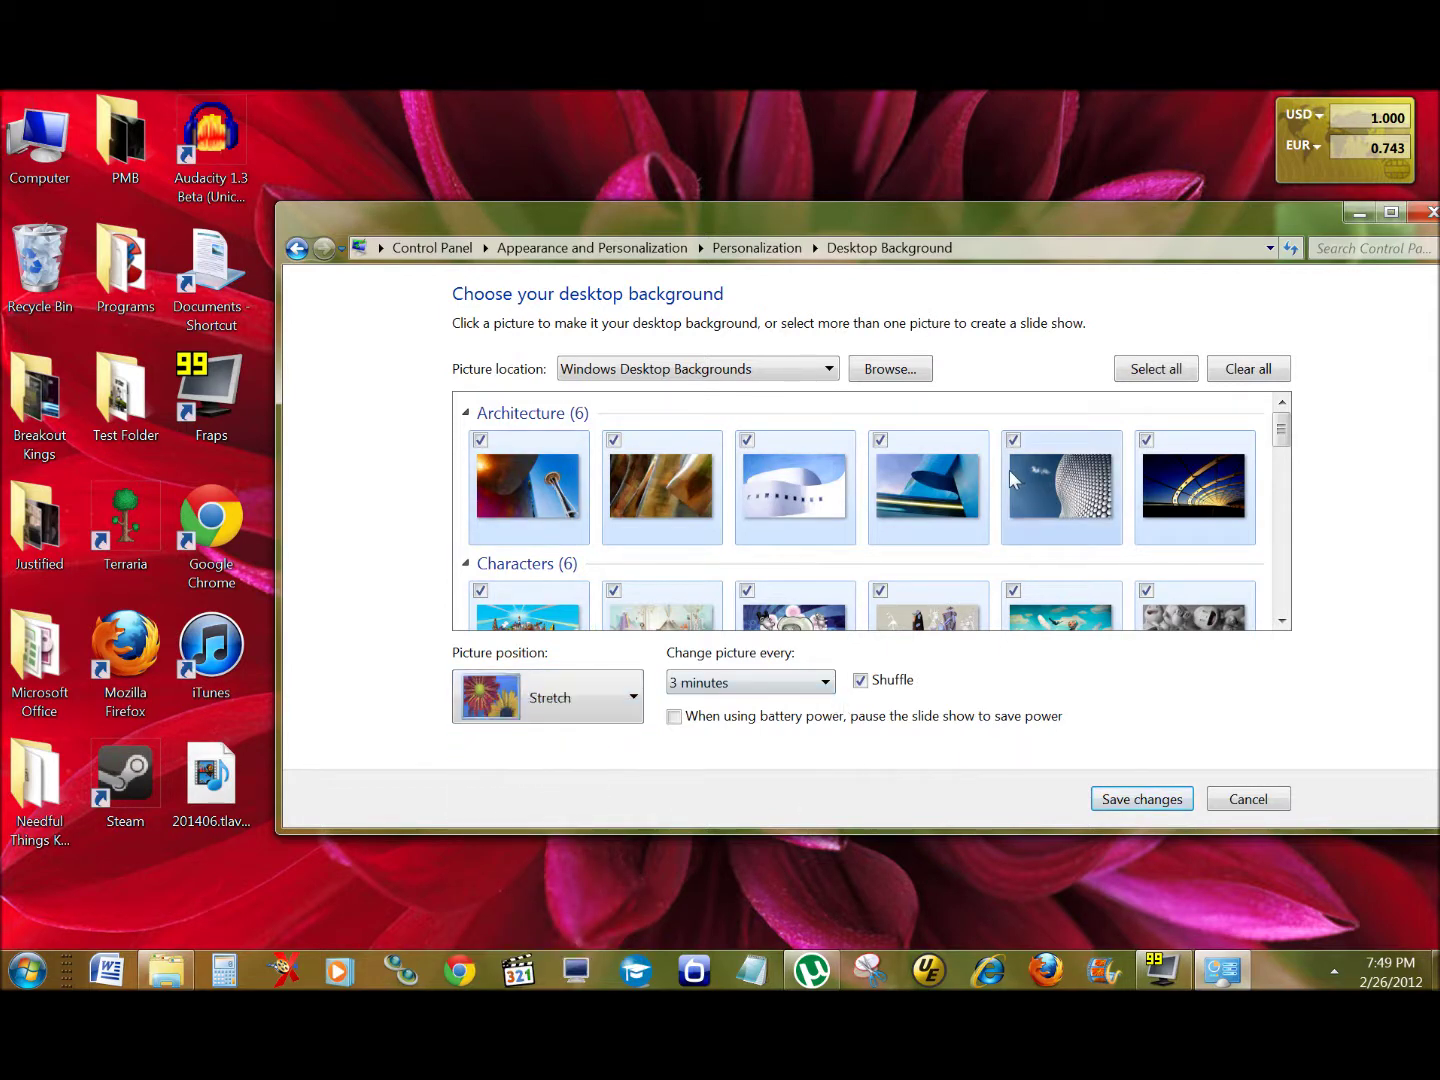
left_click(822, 680)
left_click(635, 700)
left_click(635, 700)
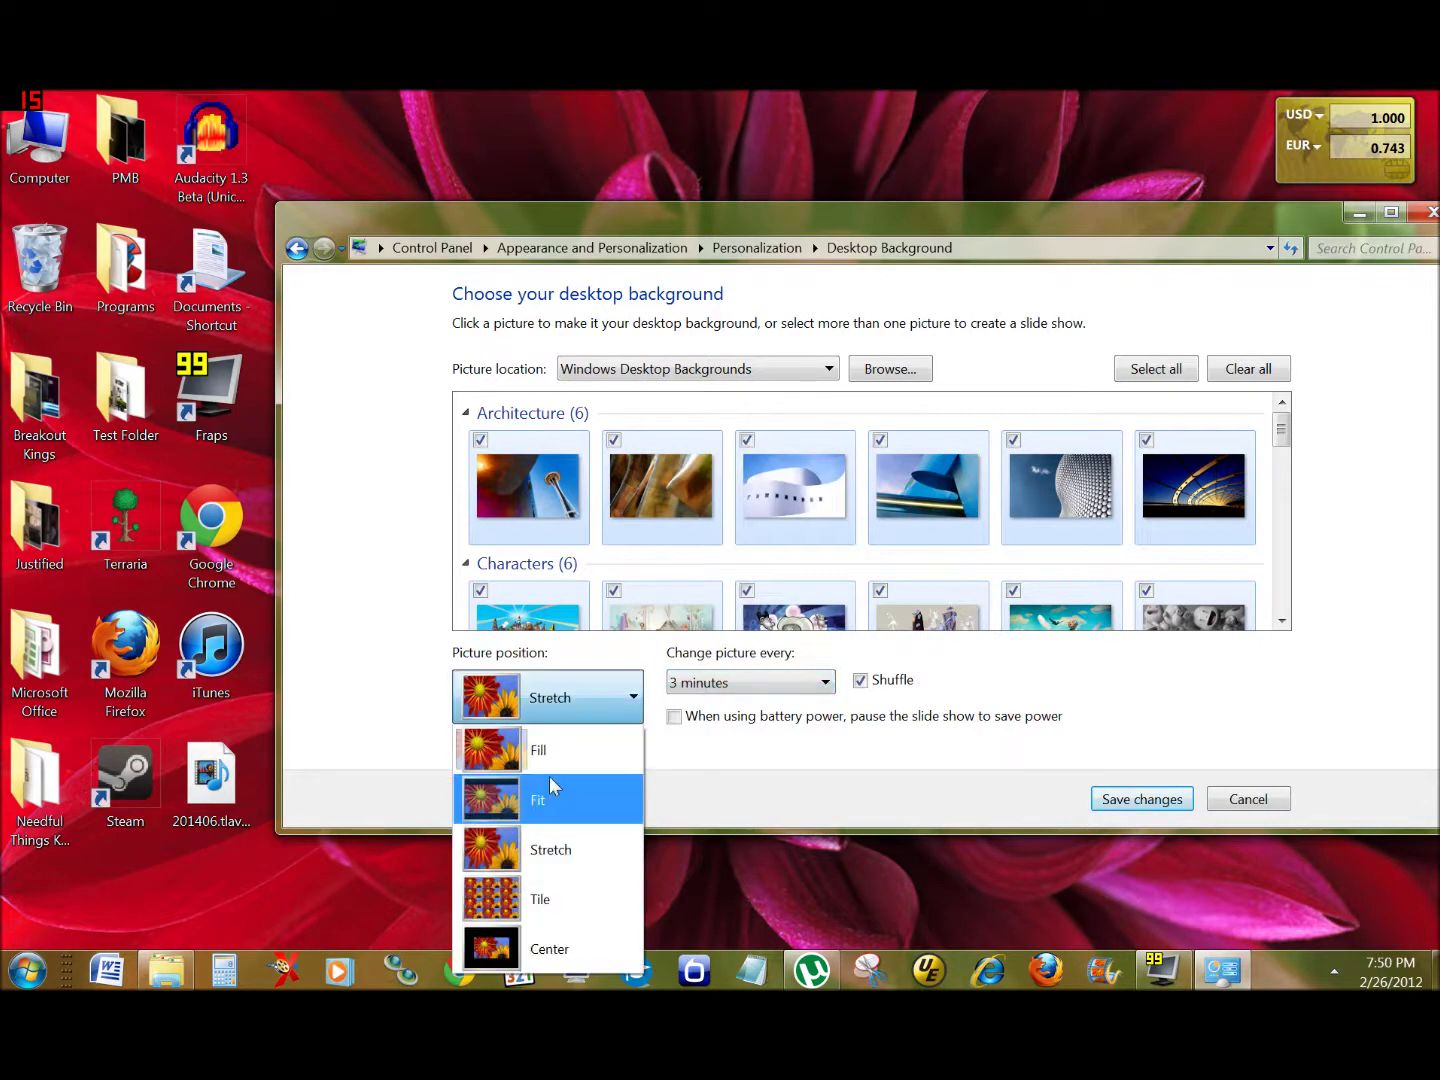
left_click(558, 793)
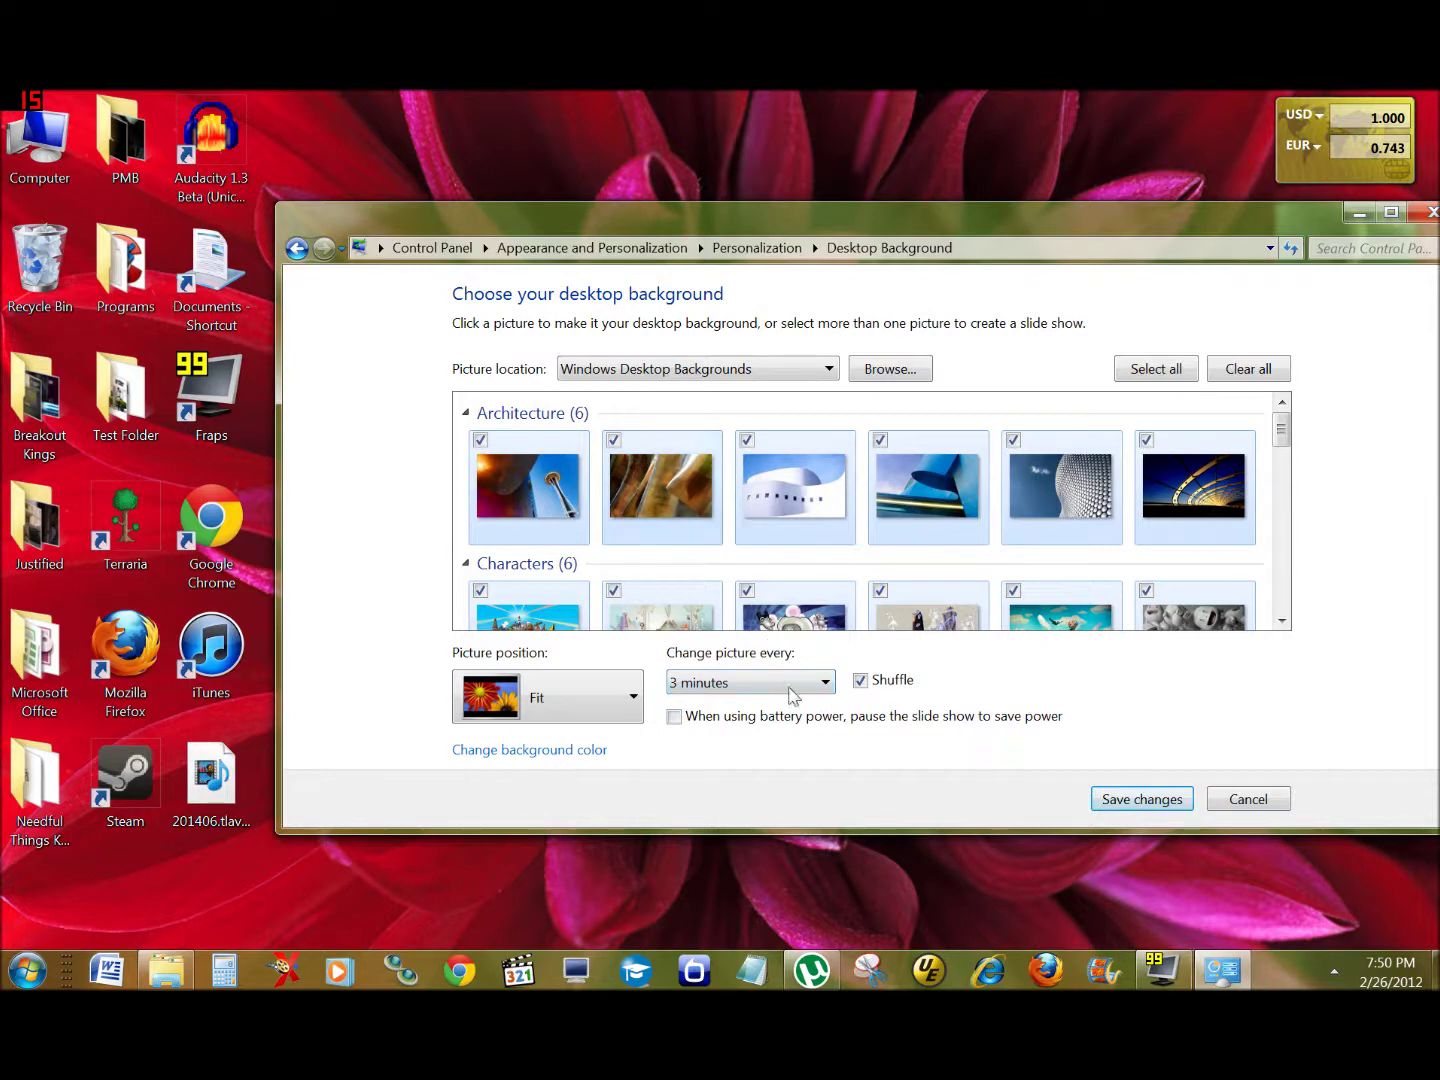
left_click(823, 683)
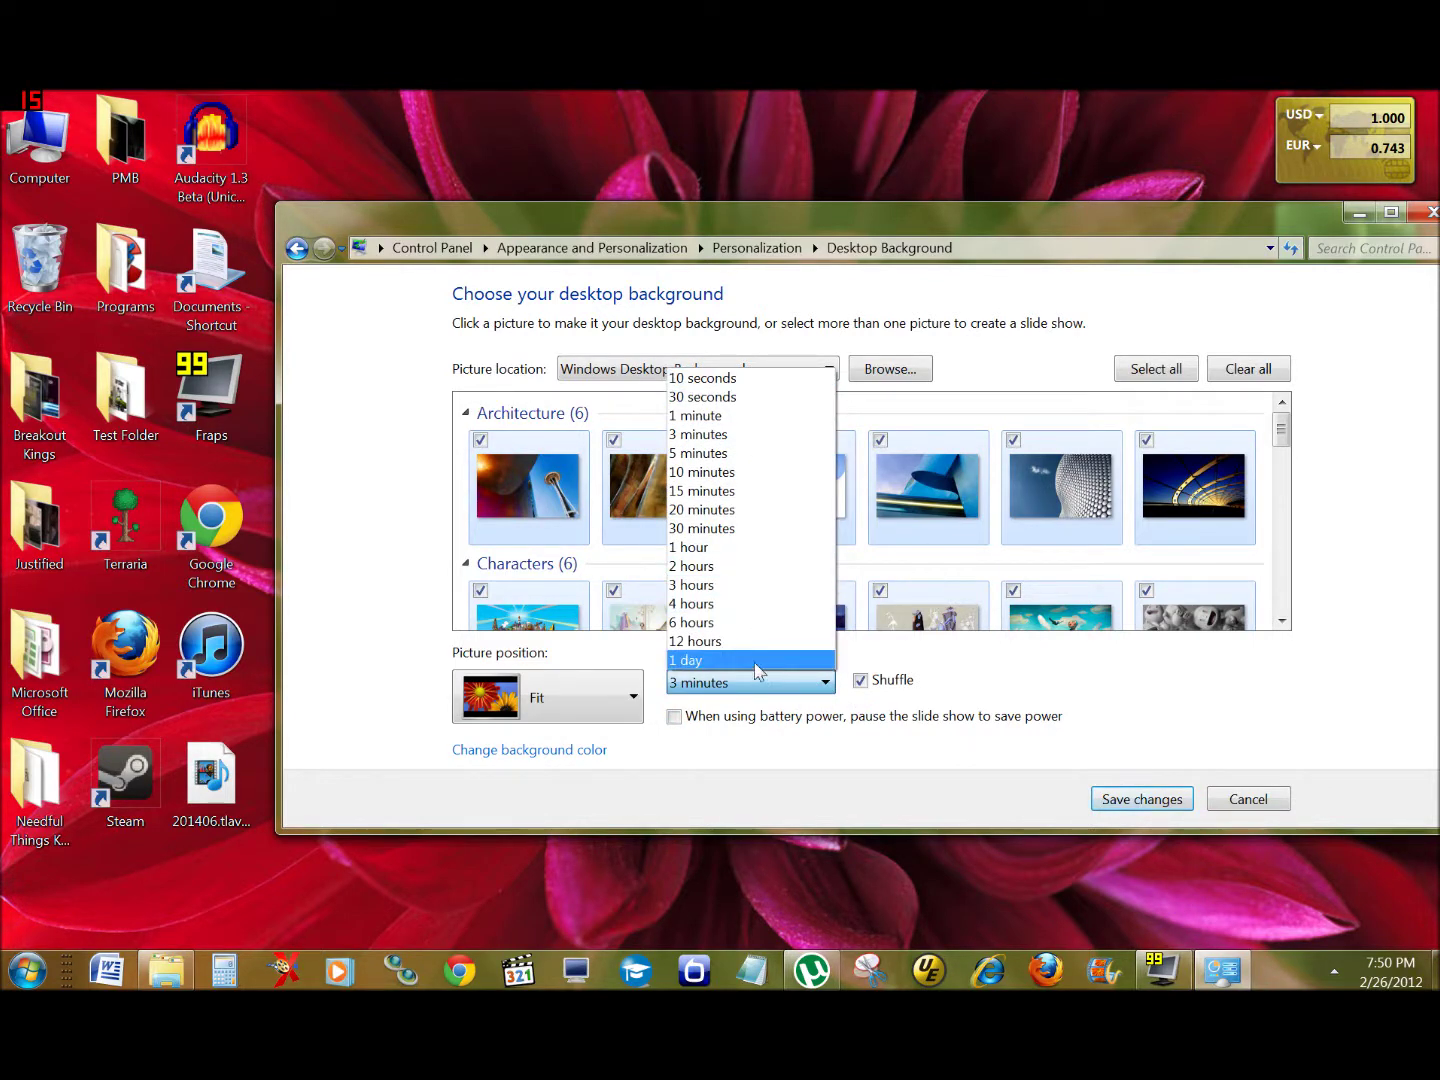
left_click(1203, 744)
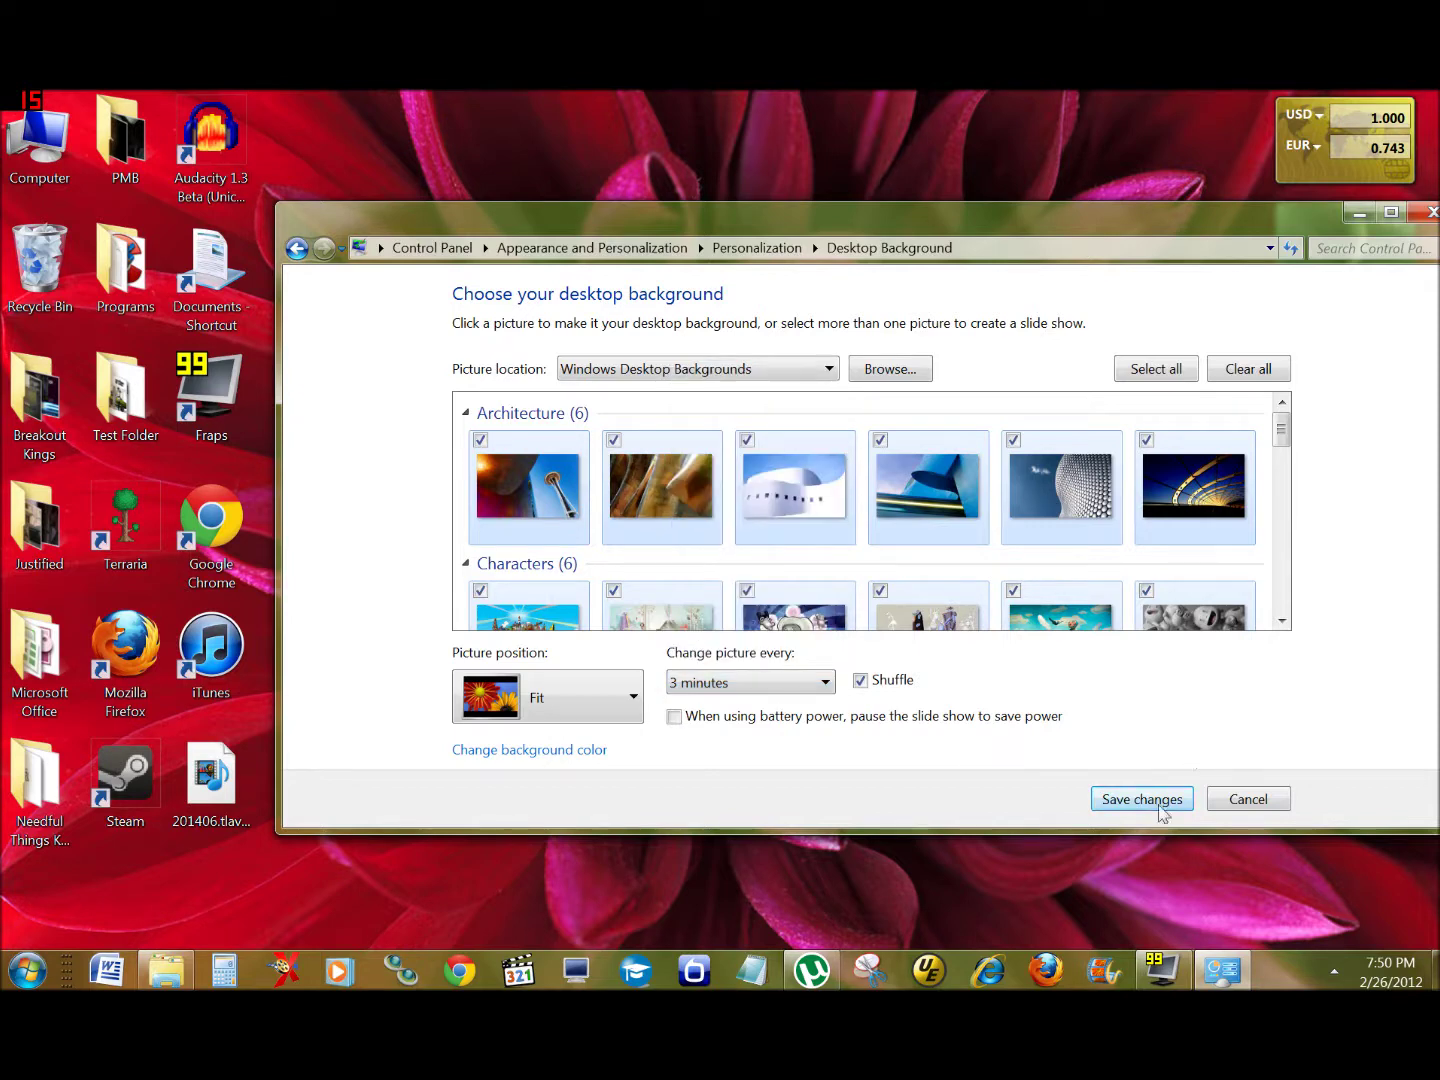
Try to switch the background to Solid Colors, save the changes and close the personalization window.
left_click(713, 365)
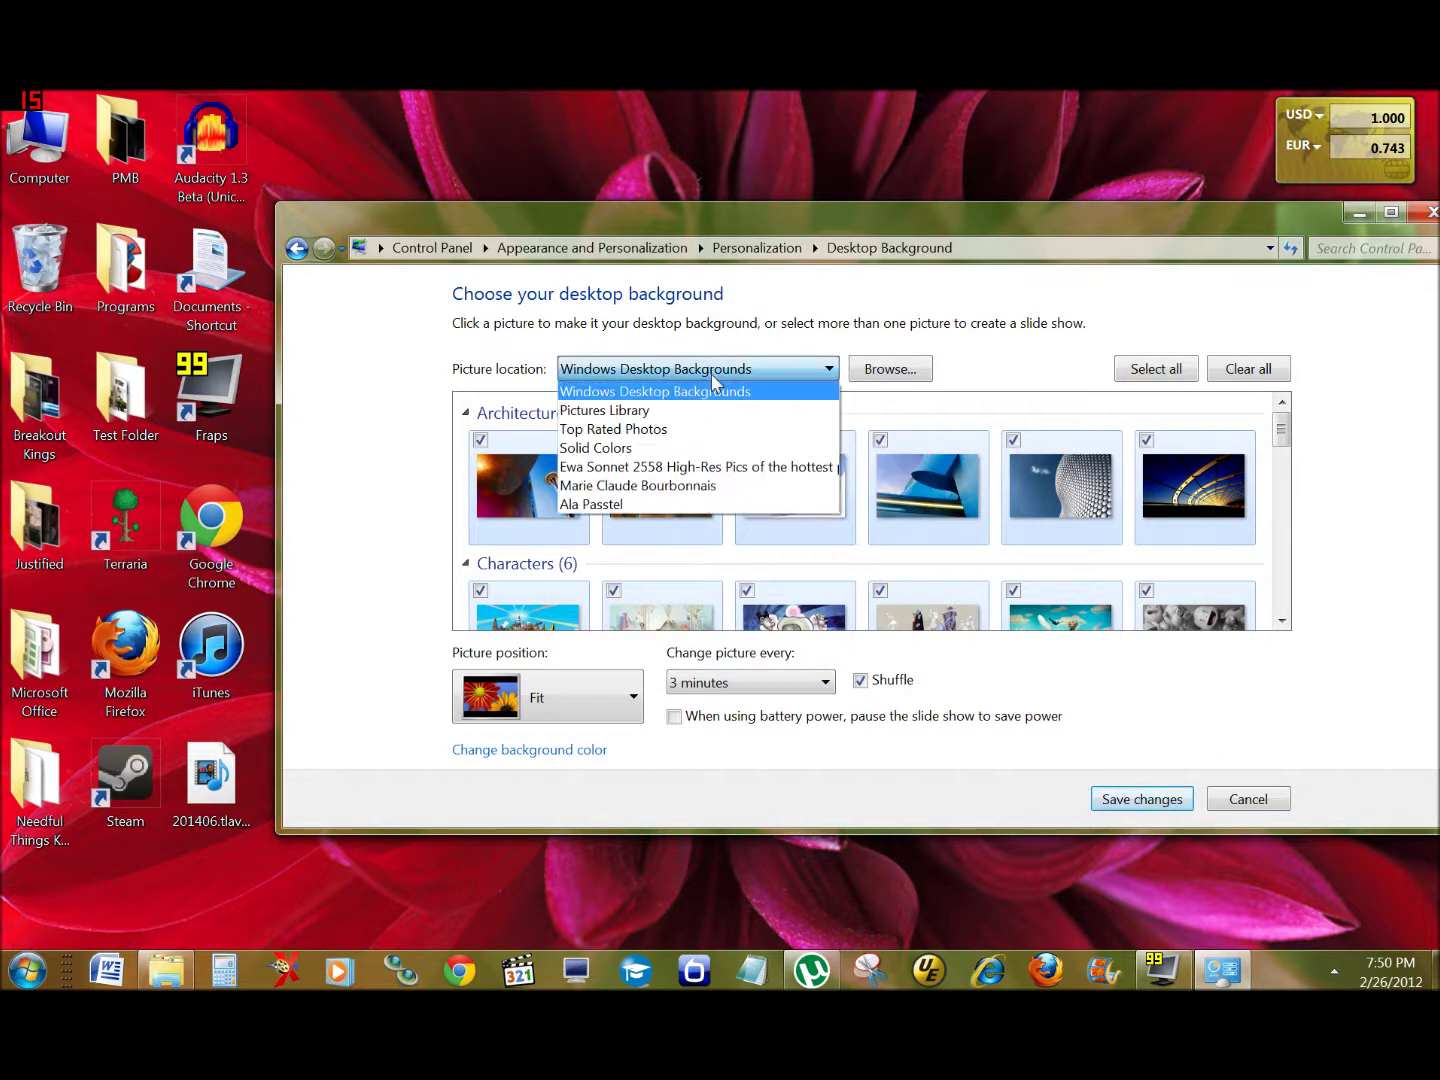
left_click(675, 448)
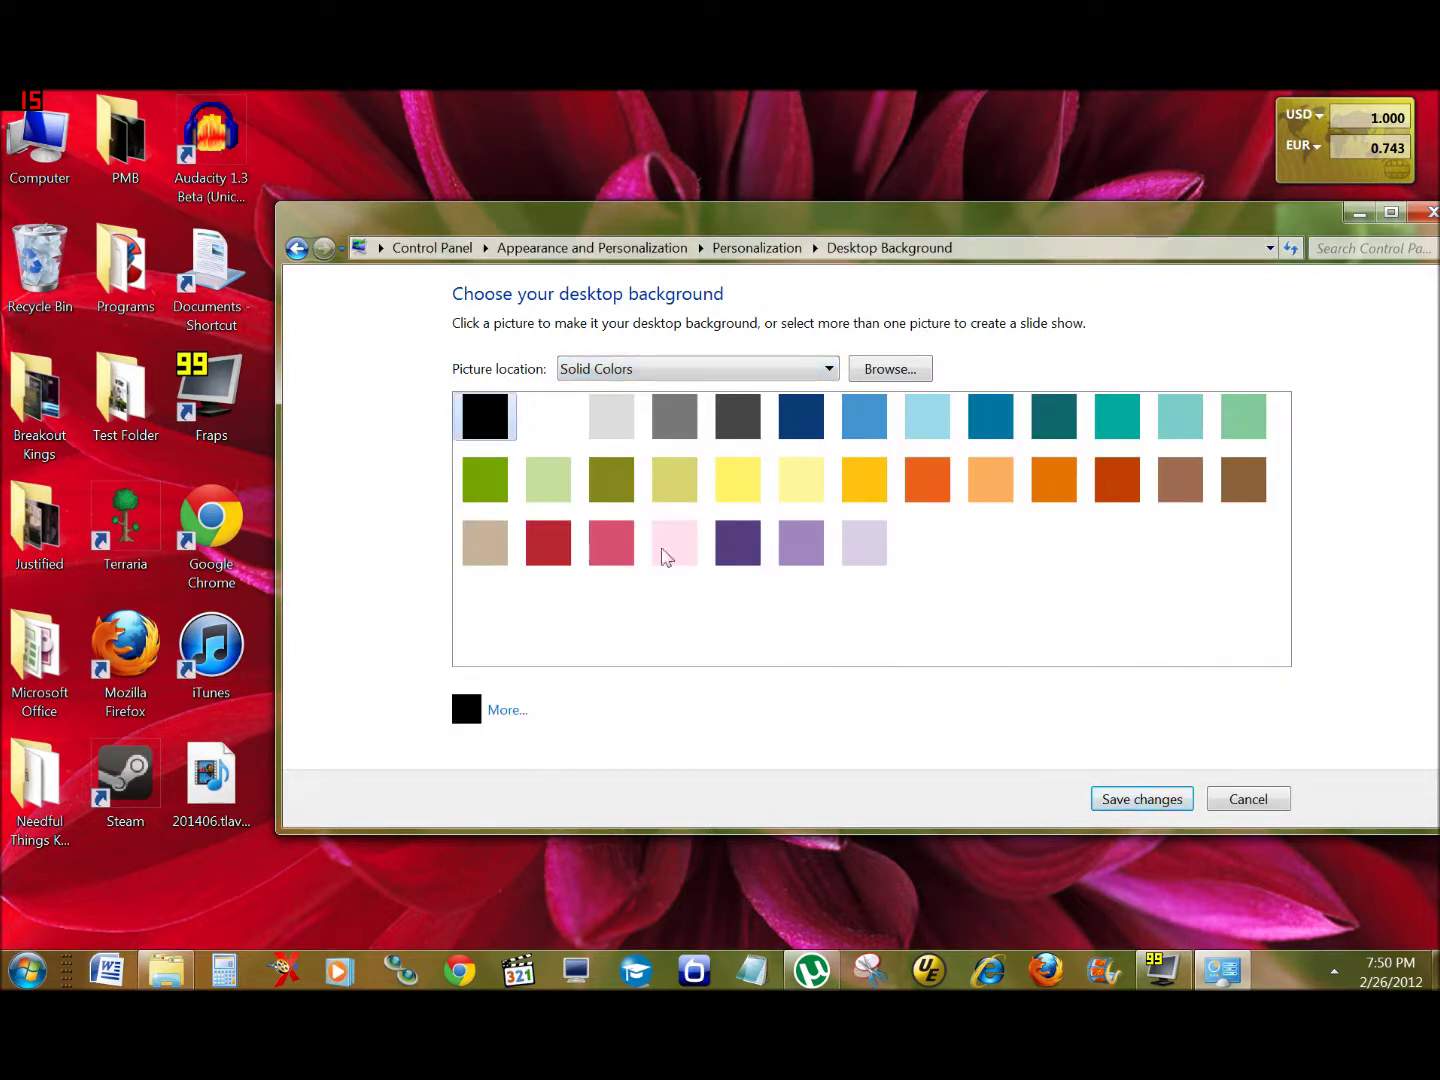
left_click(1140, 798)
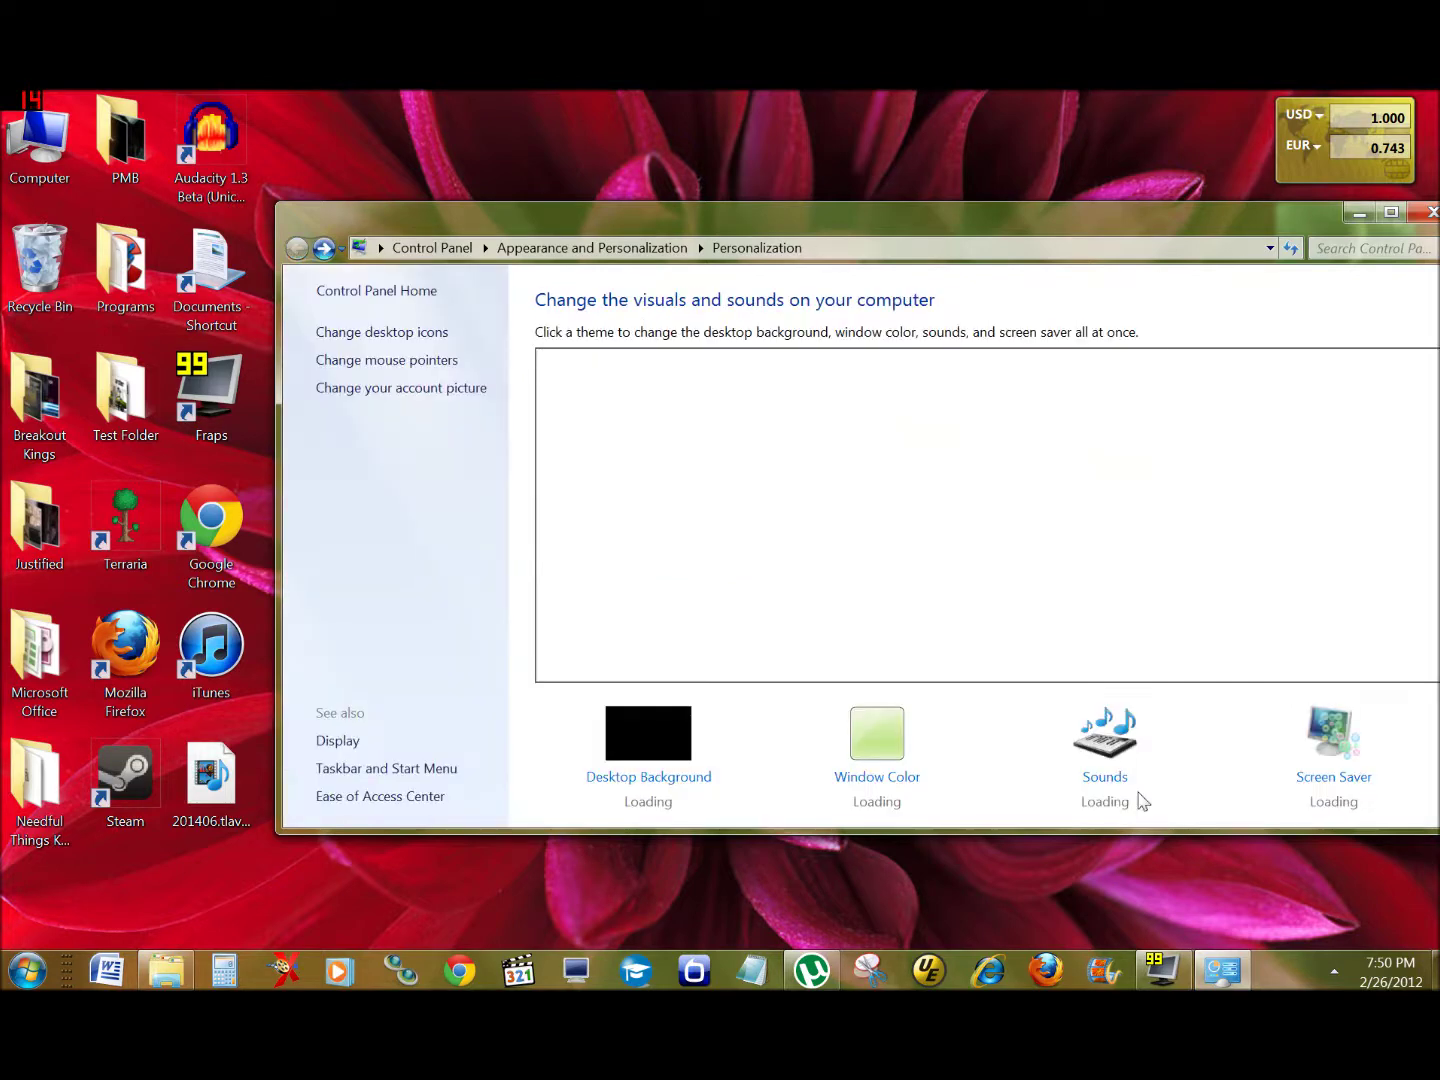
left_click(1433, 211)
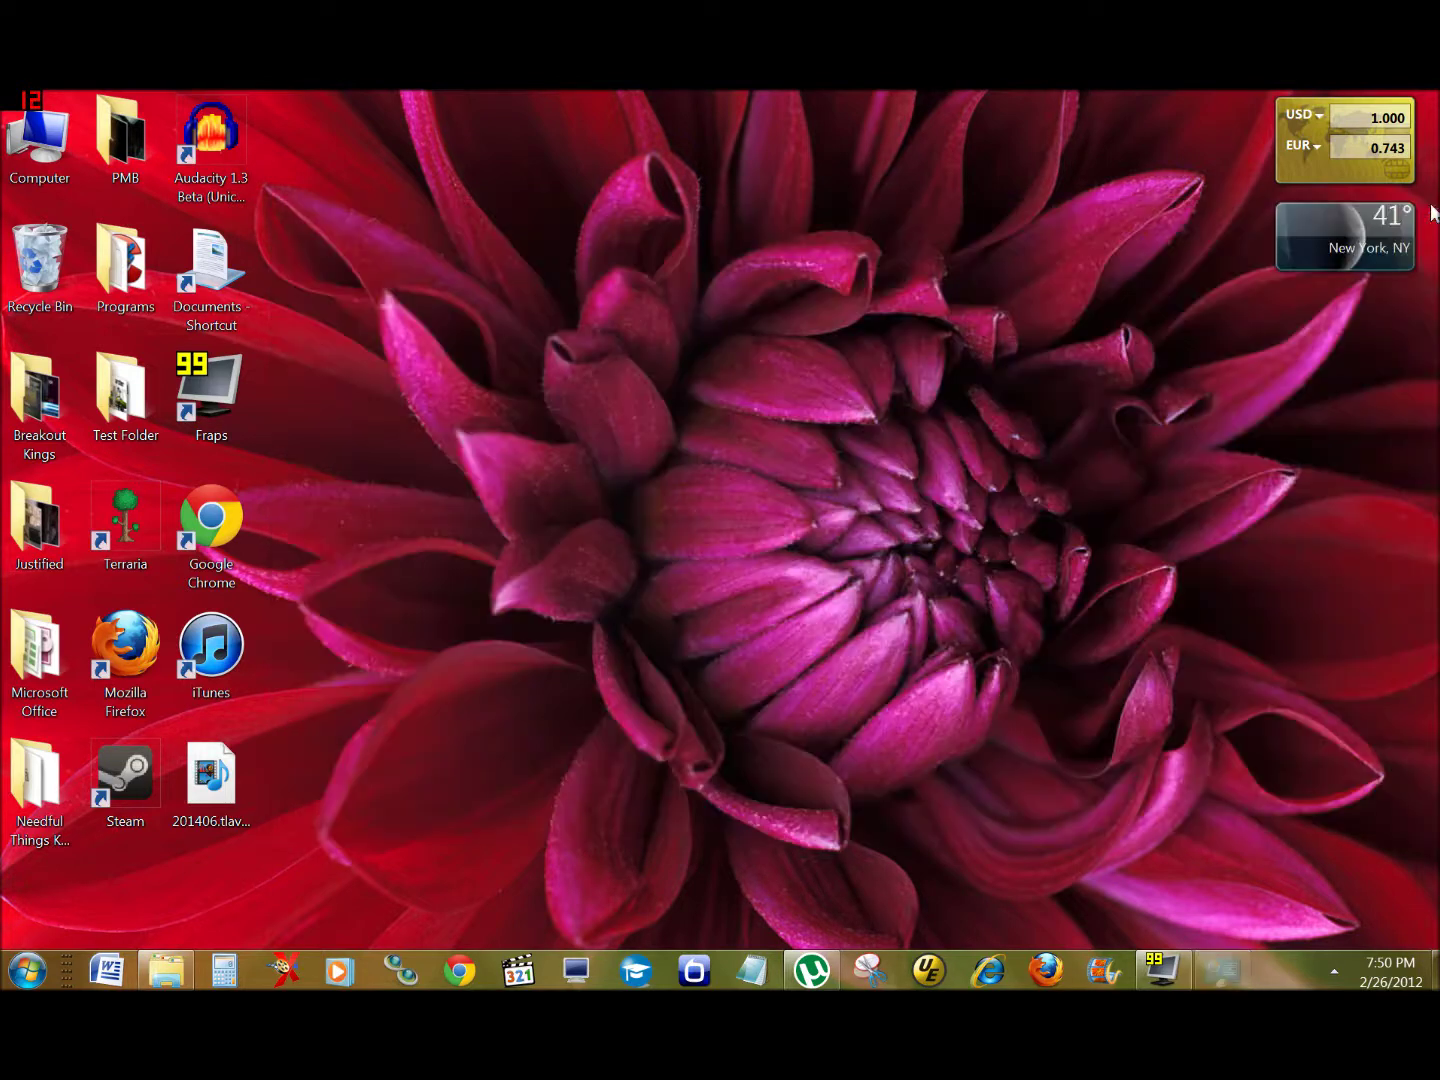
Reopen the desktop background settings, switch the picture location to Solid Colors with black selected, save the changes and close the window.
right_click(715, 368)
left_click(681, 344)
right_click(680, 345)
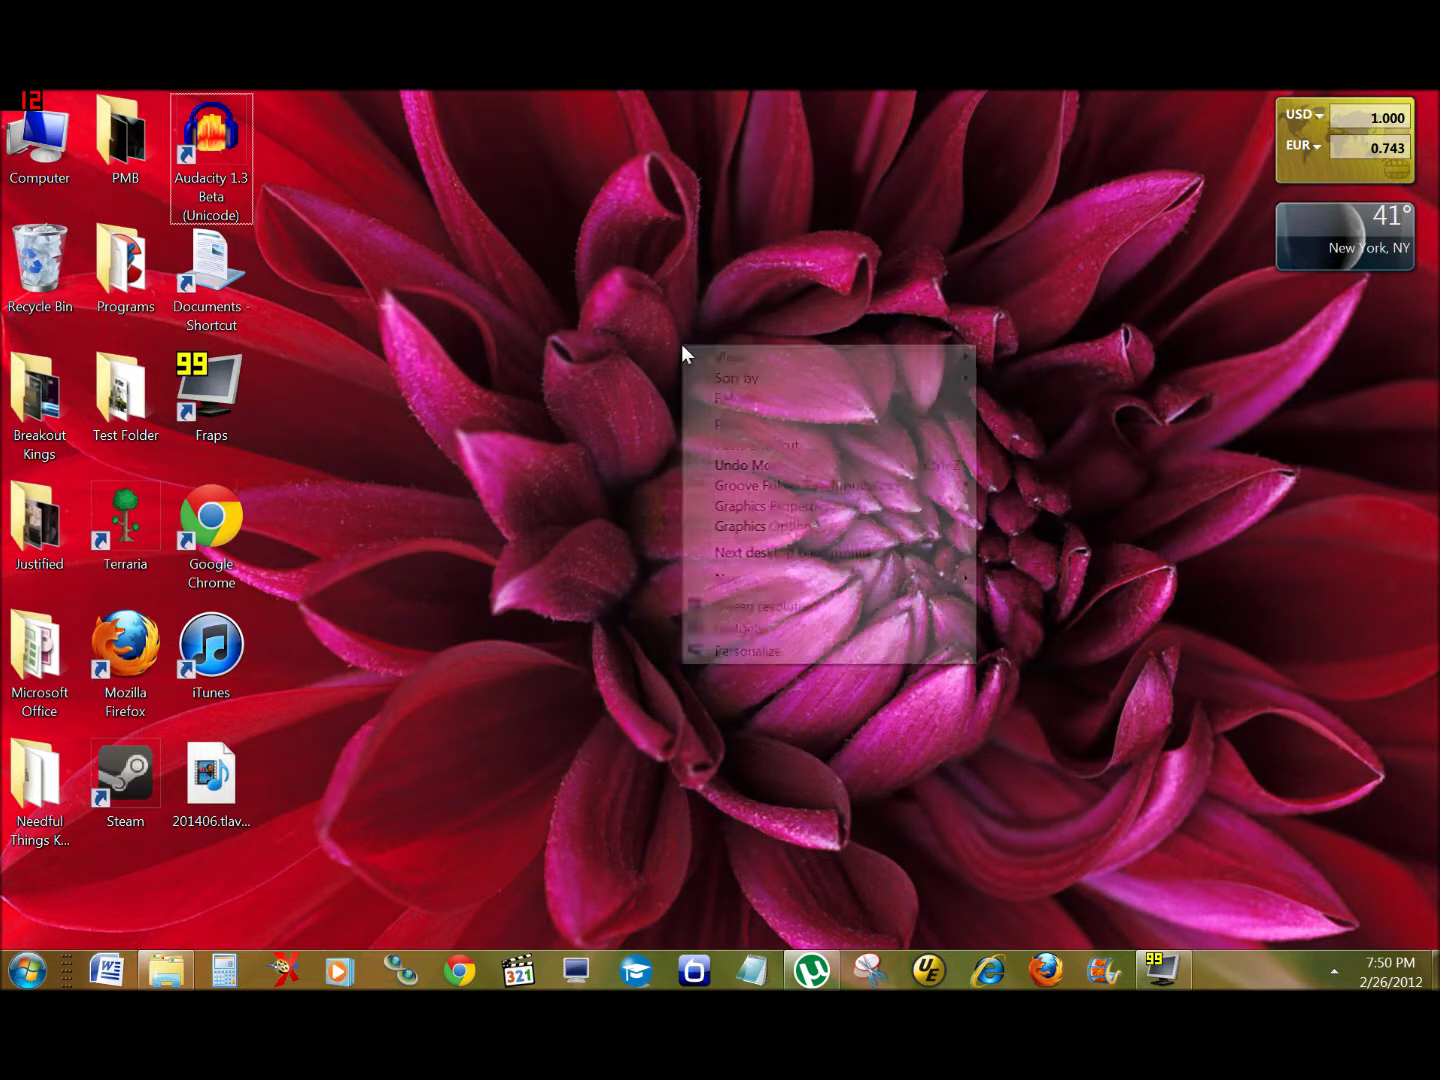
left_click(741, 651)
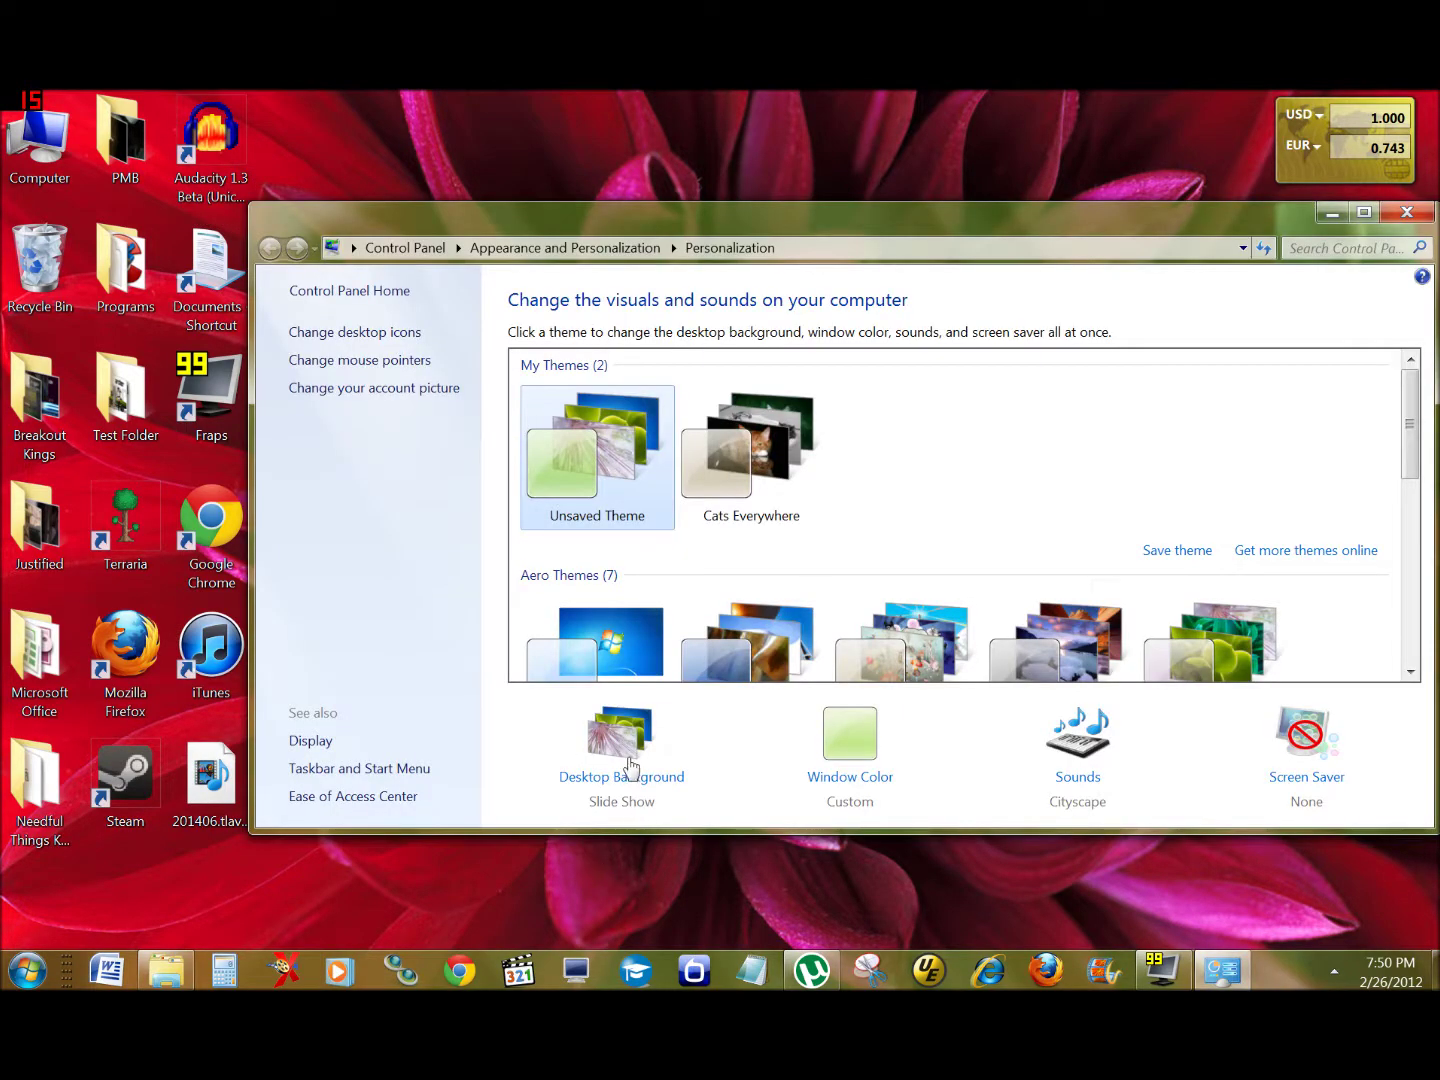
left_click(627, 772)
left_click(660, 369)
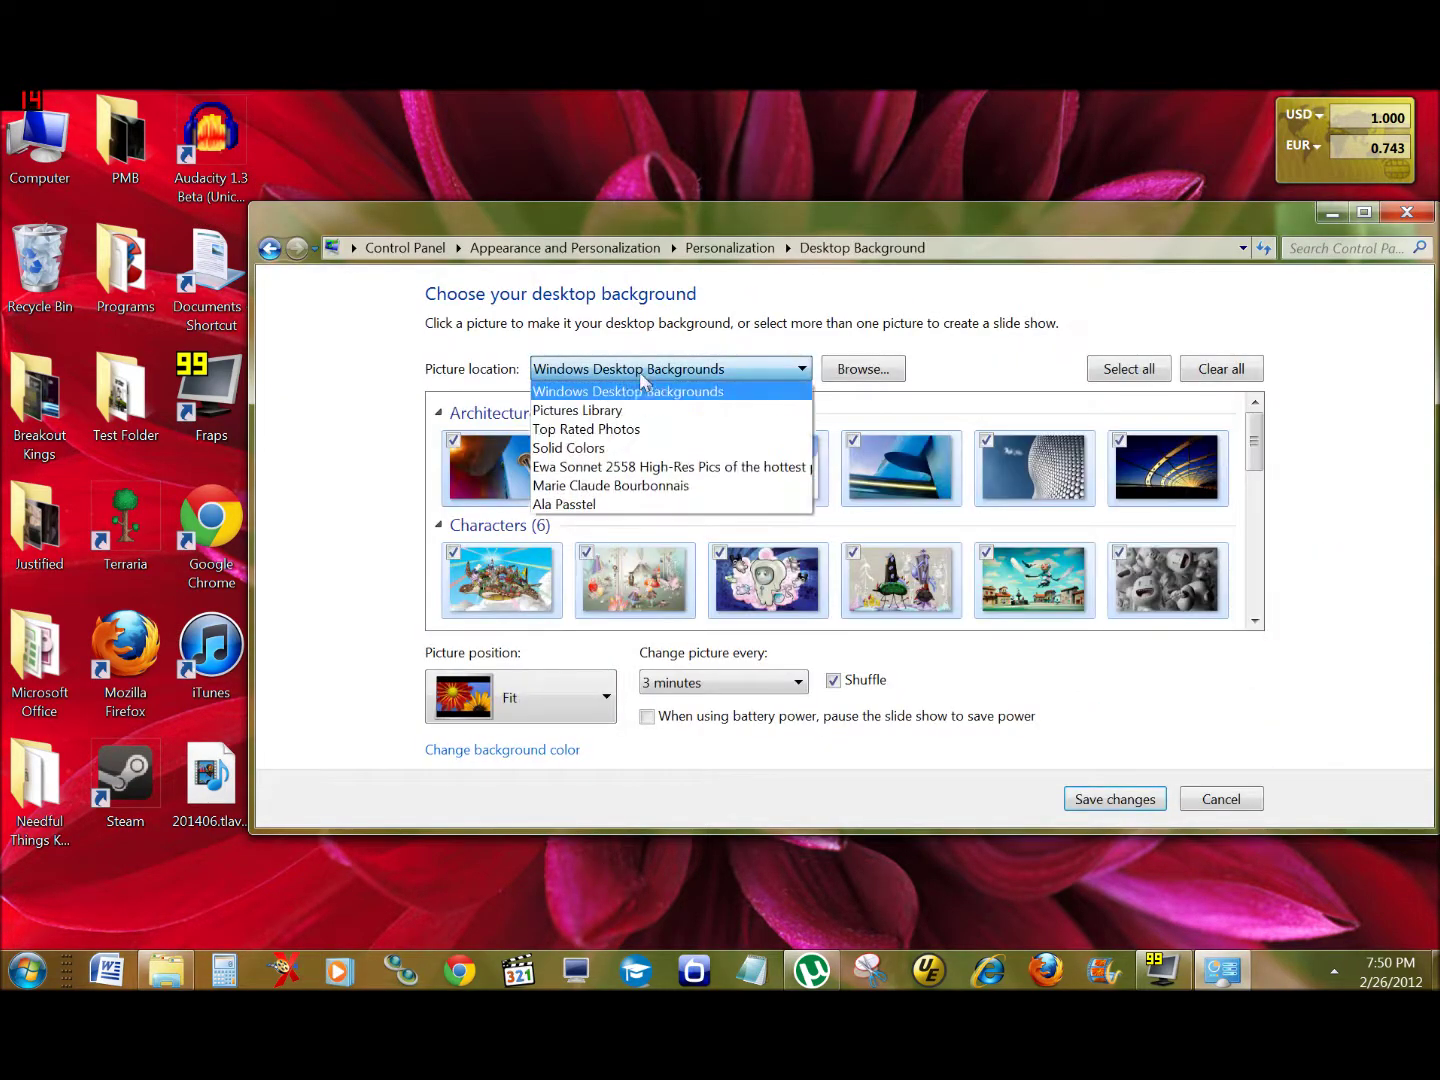
left_click(634, 448)
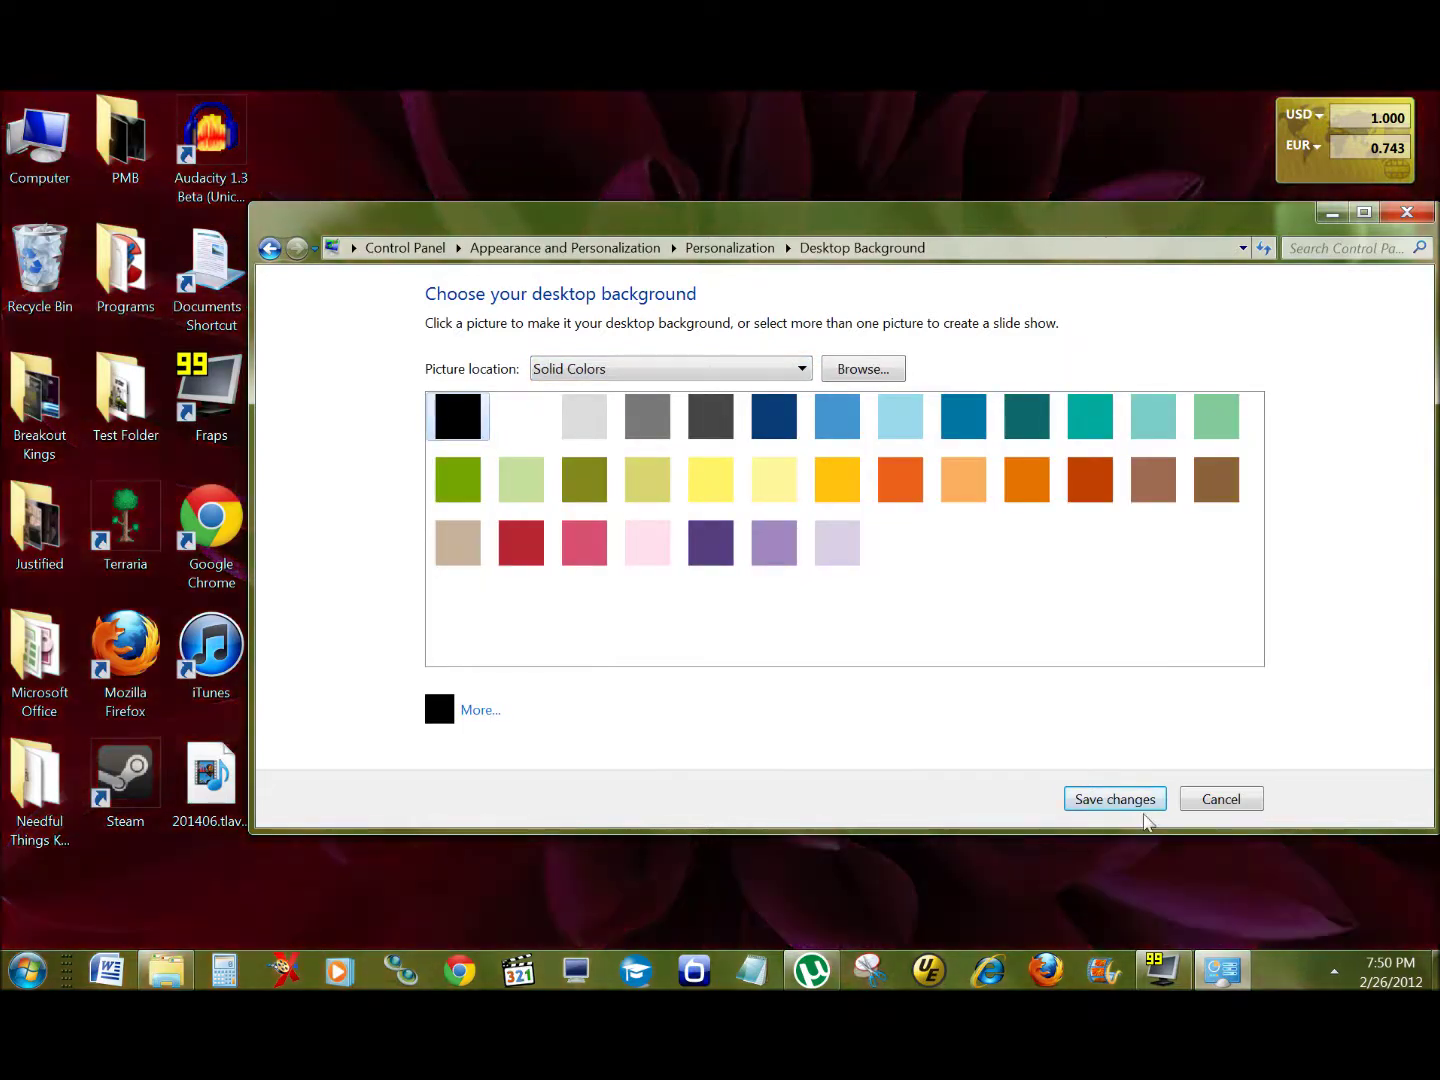
left_click(1140, 799)
left_click(1407, 213)
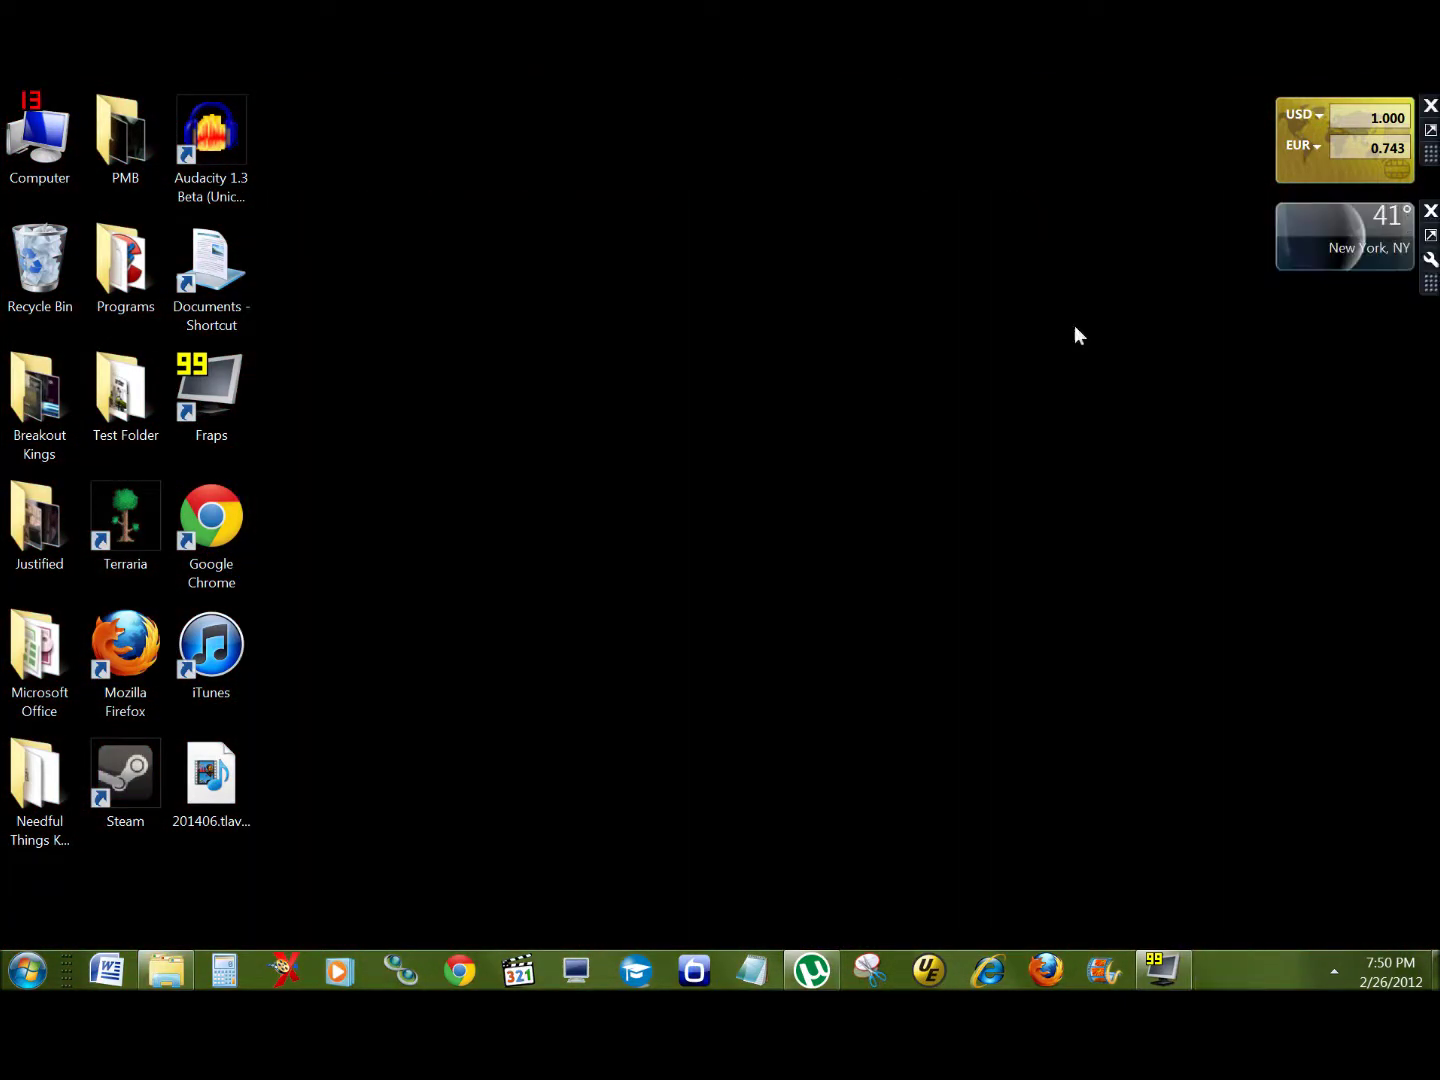
Show the hidden notification area icons, safely eject the External HDD and dismiss the notification.
left_click(1334, 971)
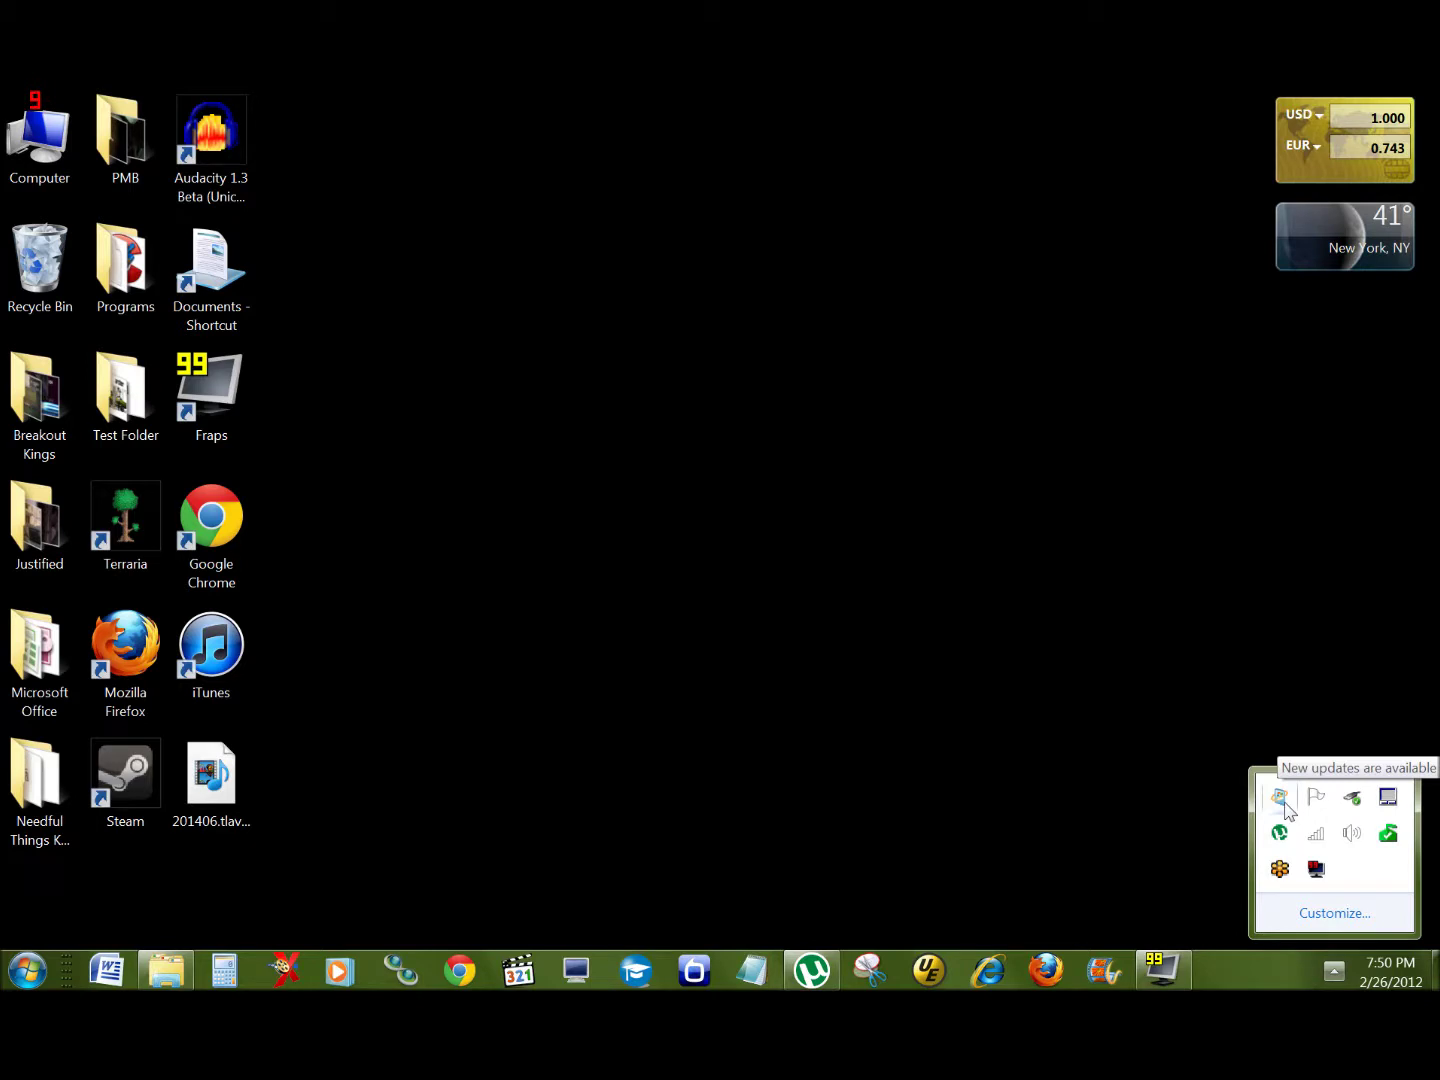
left_click_drag(1360, 805, 1363, 805)
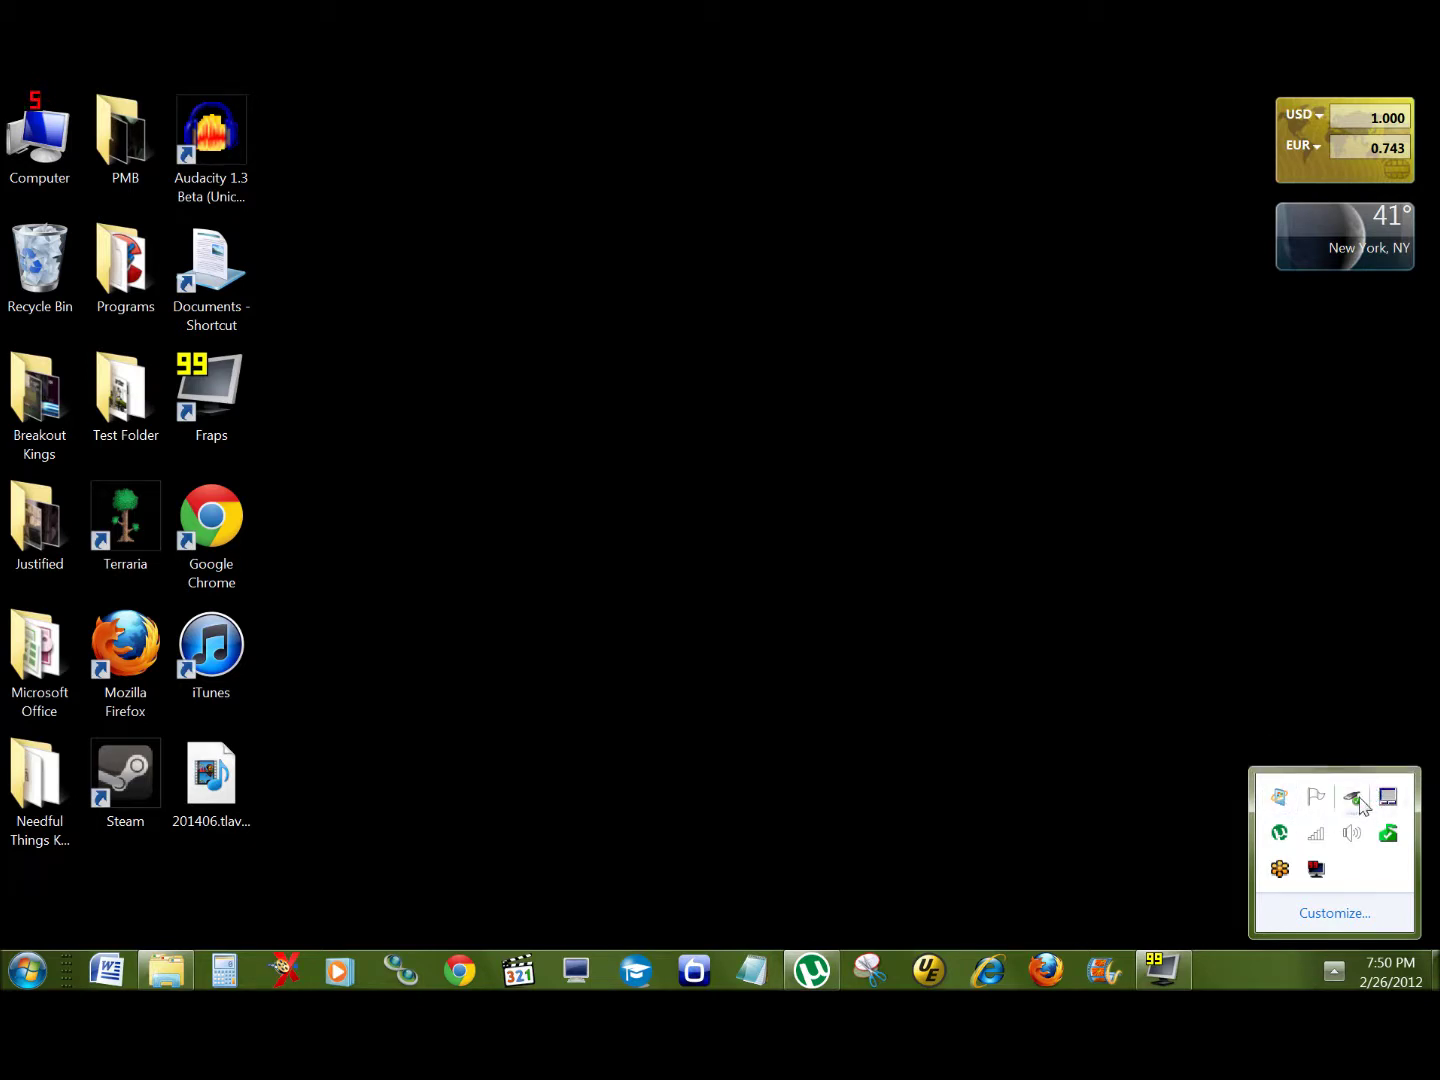
right_click(1362, 806)
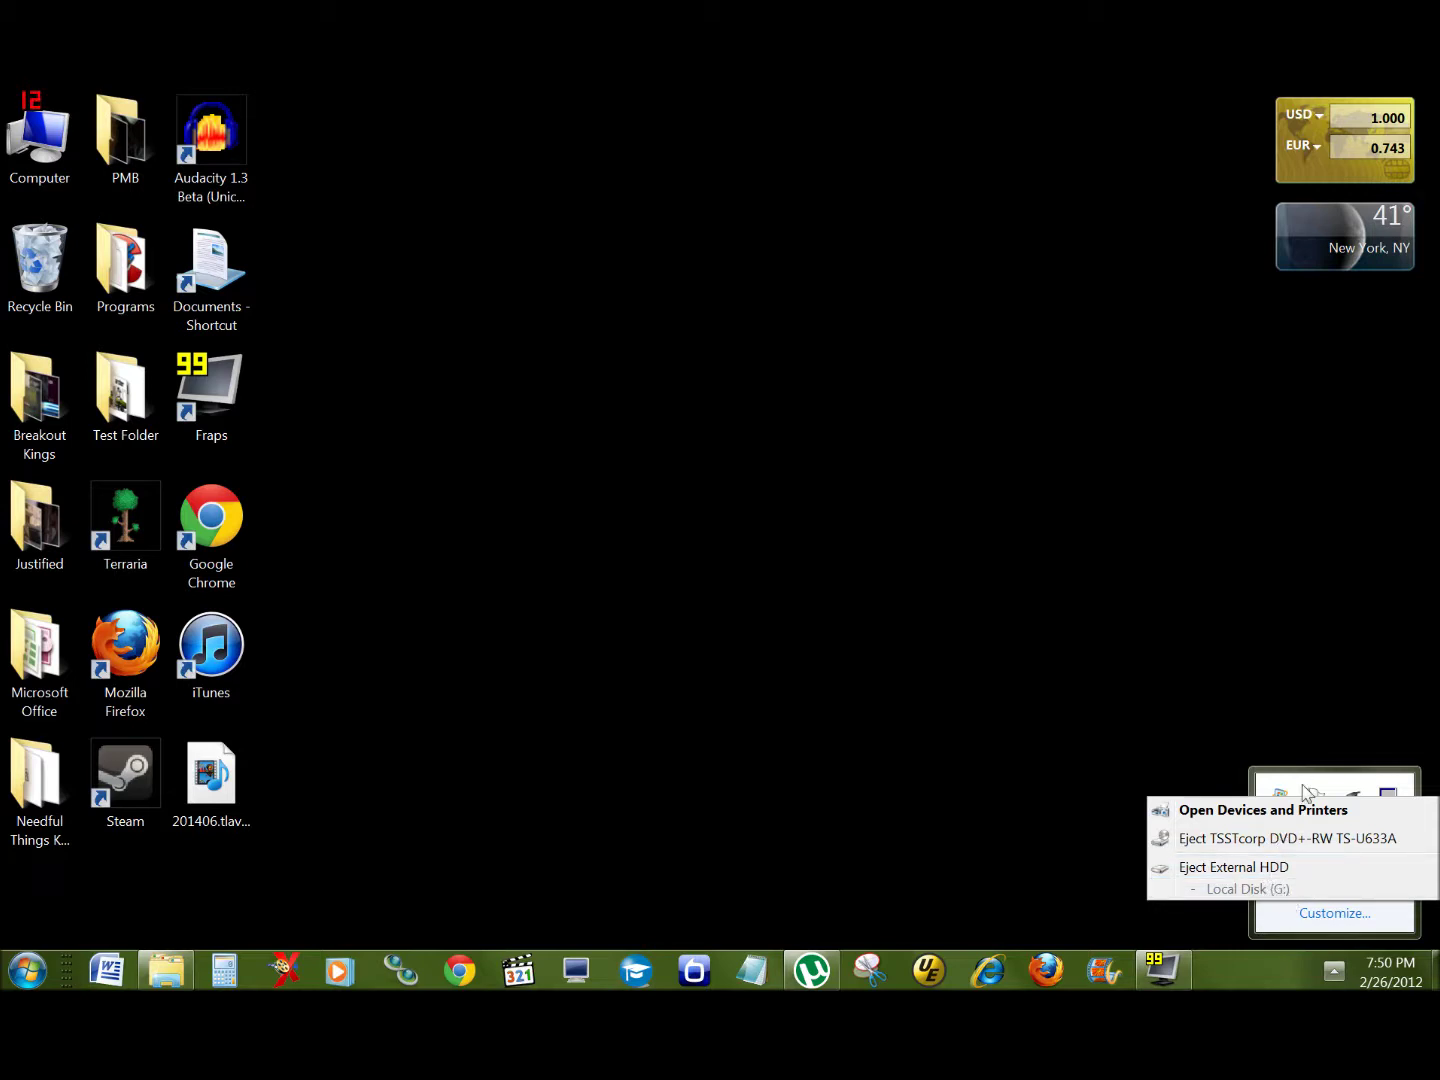
left_click(1263, 876)
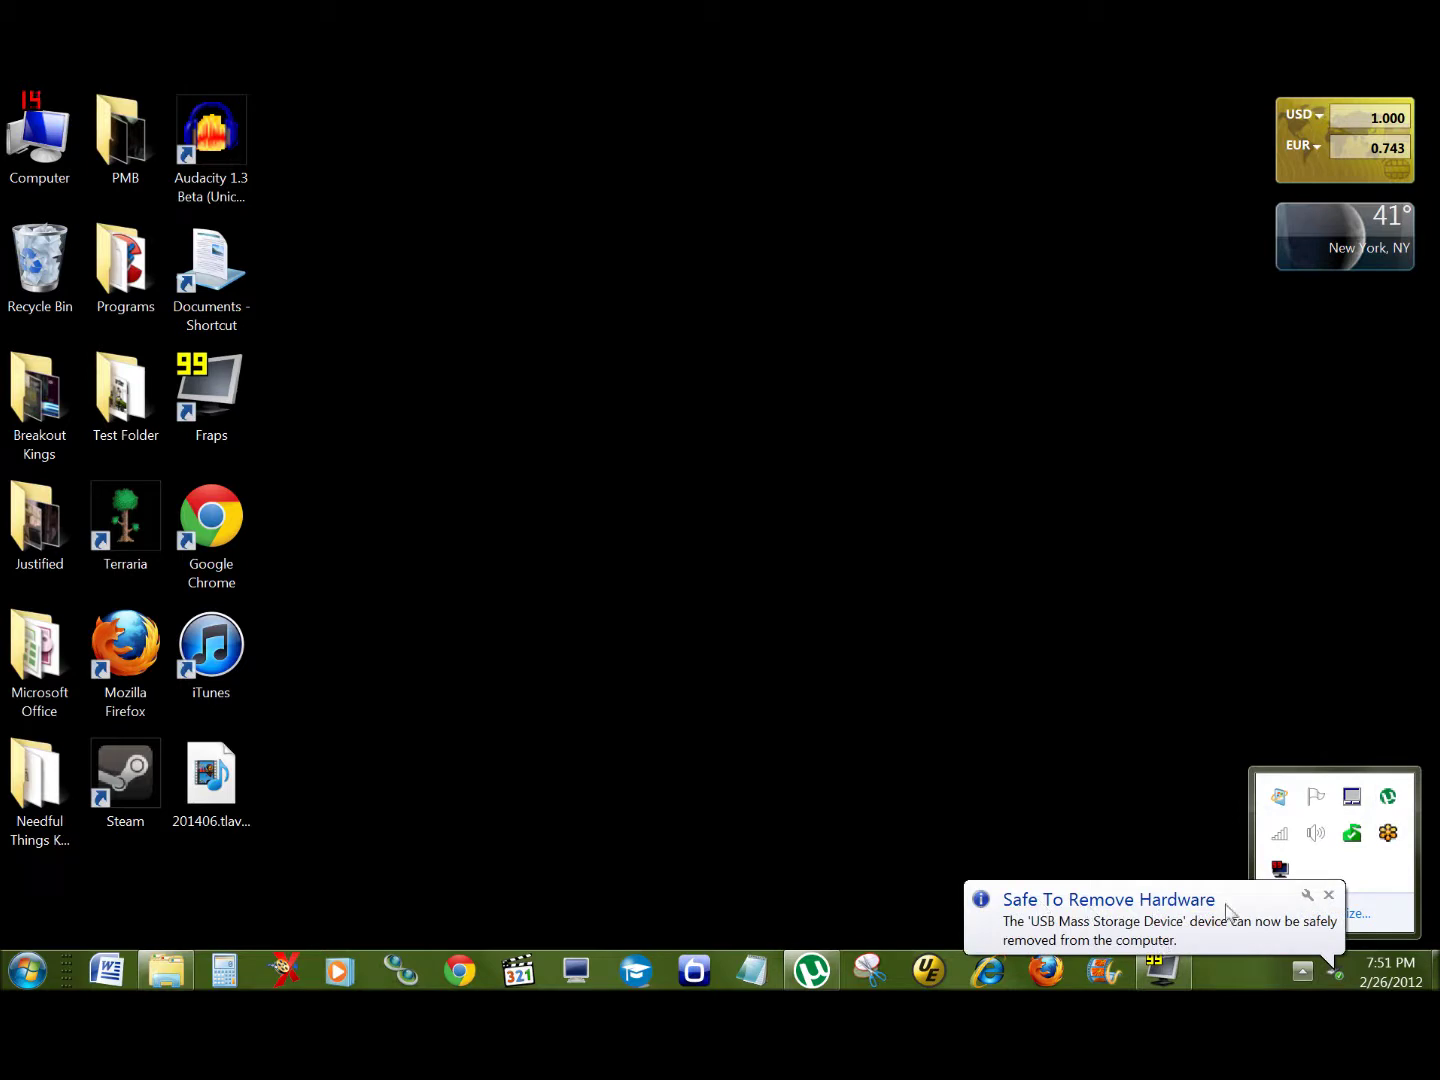
left_click(1336, 900)
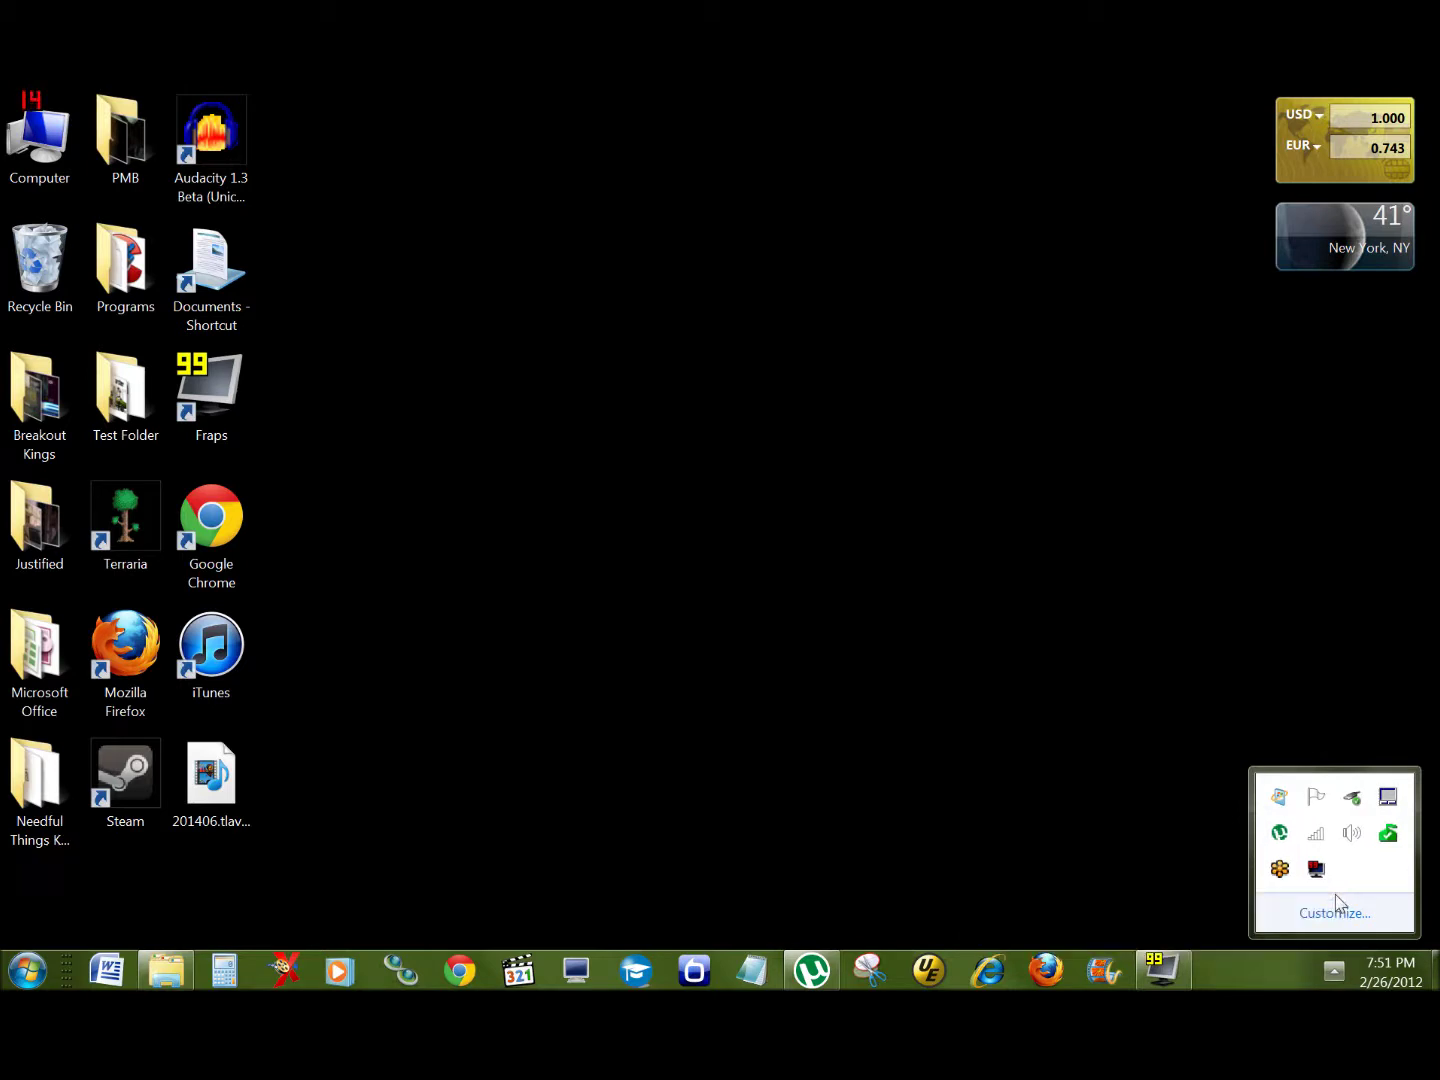
Open the speaker volume control from the hidden notification area icons.
right_click(1354, 841)
left_click(1354, 842)
left_click(1354, 841)
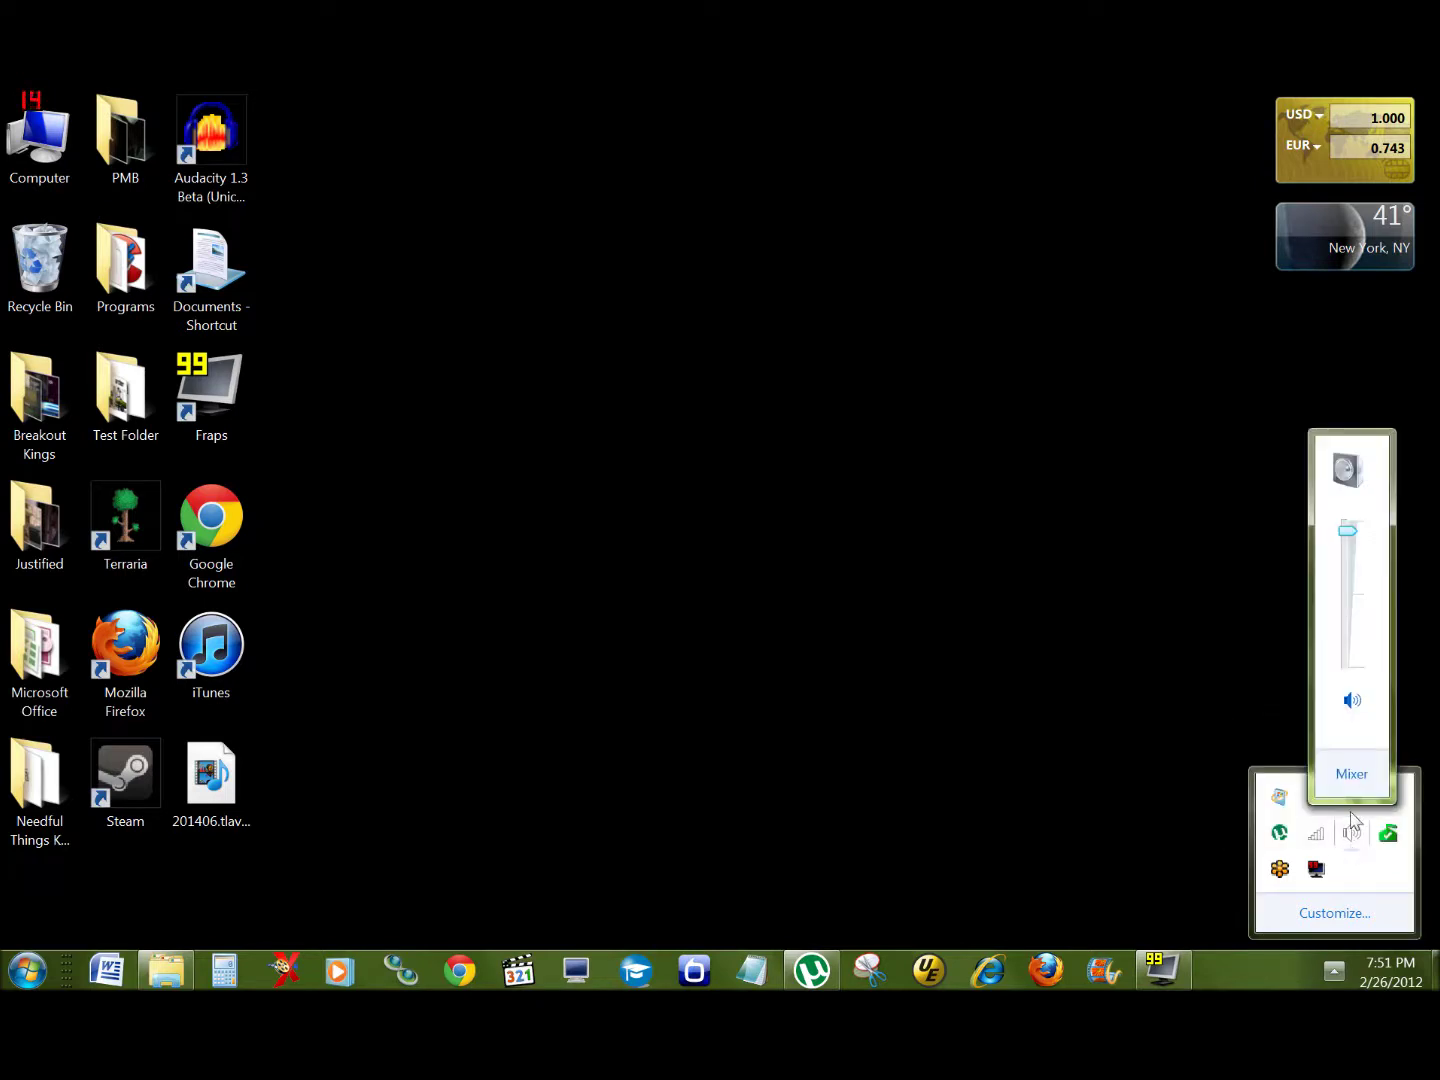
left_click(1354, 514)
Open the list of network connections and examine the connected wireless network's signal details.
left_click(1311, 838)
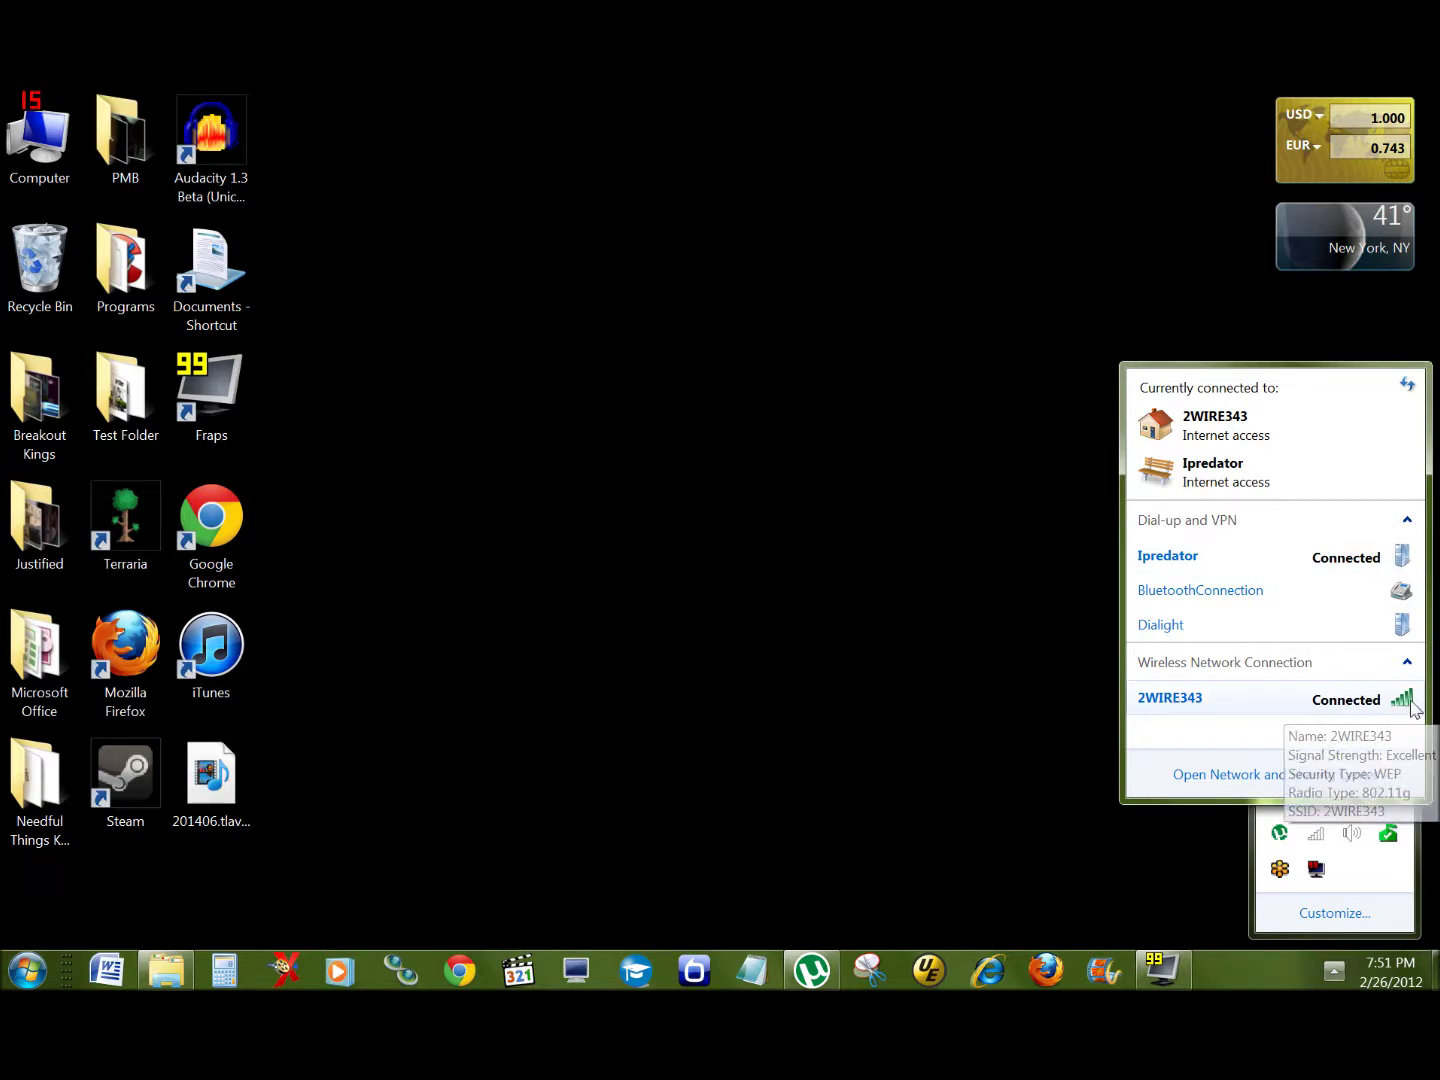
mouse_move(1413, 706)
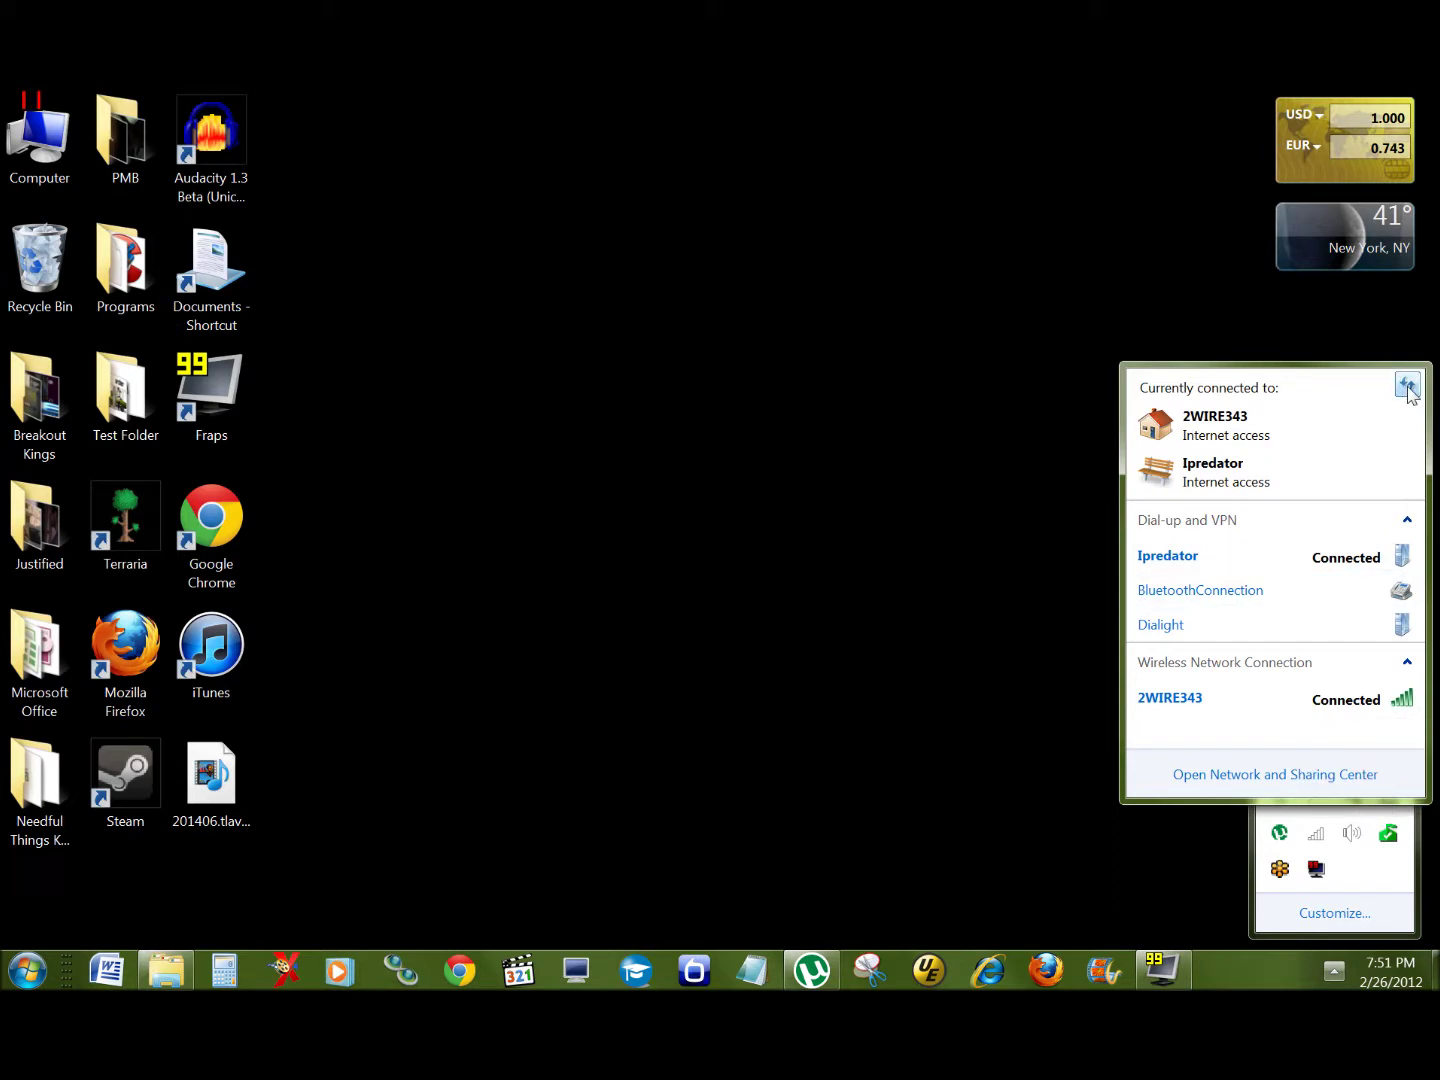
Close the network connections list, and show and hide the hidden notification area icons once more.
left_click(829, 391)
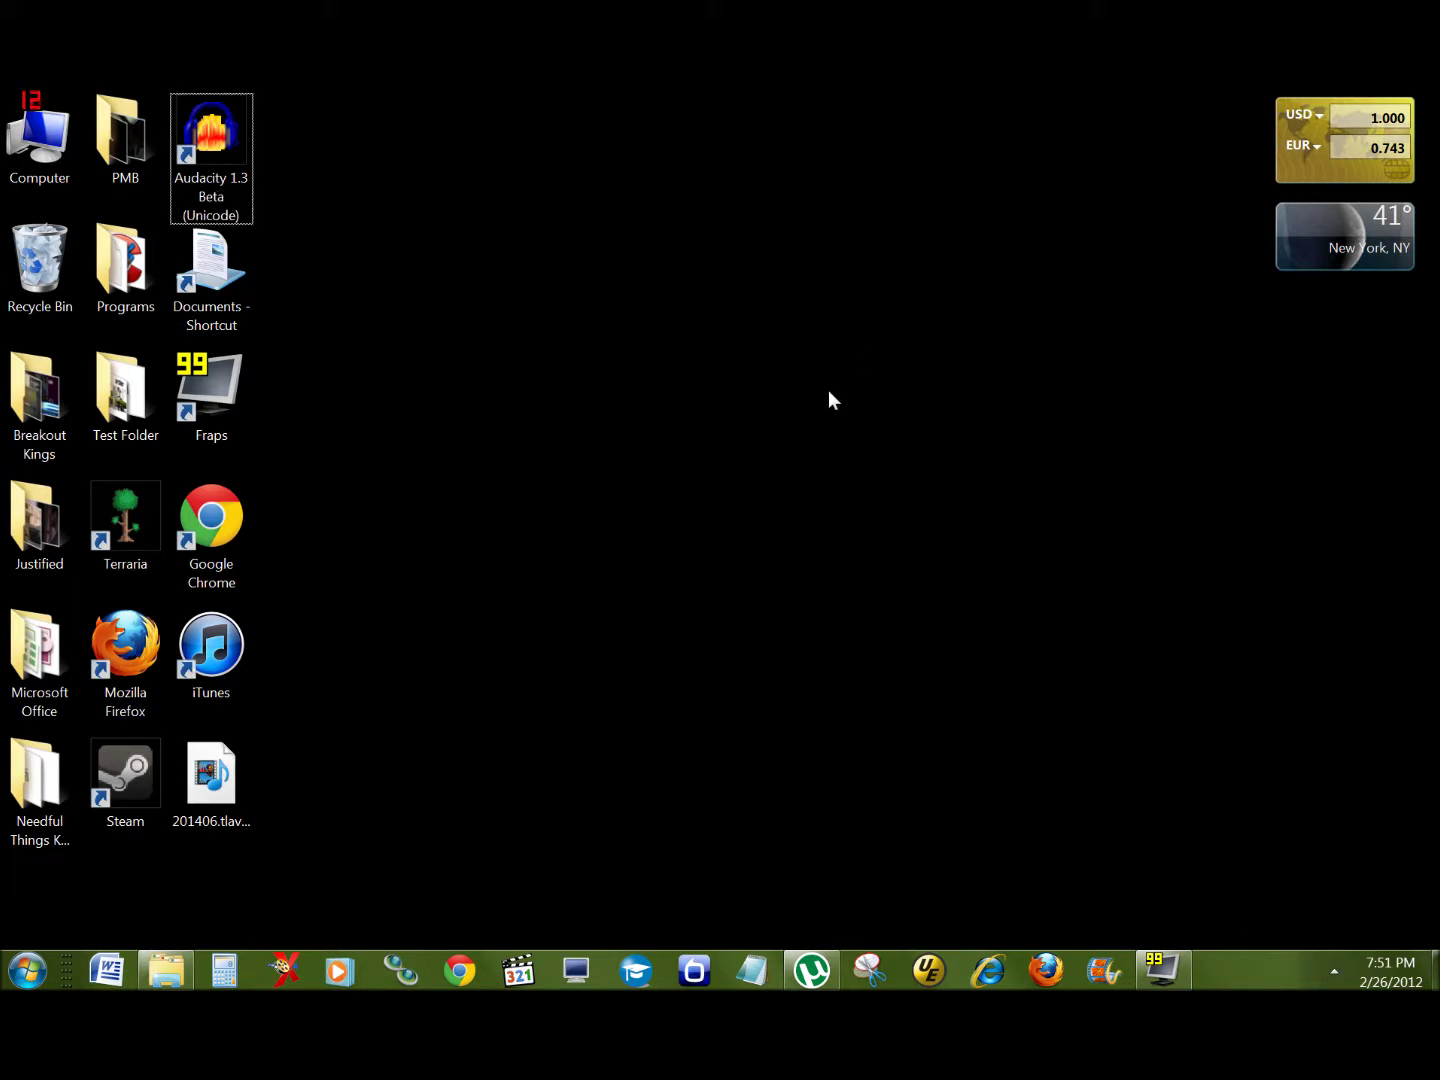
left_click(1334, 971)
left_click(1334, 971)
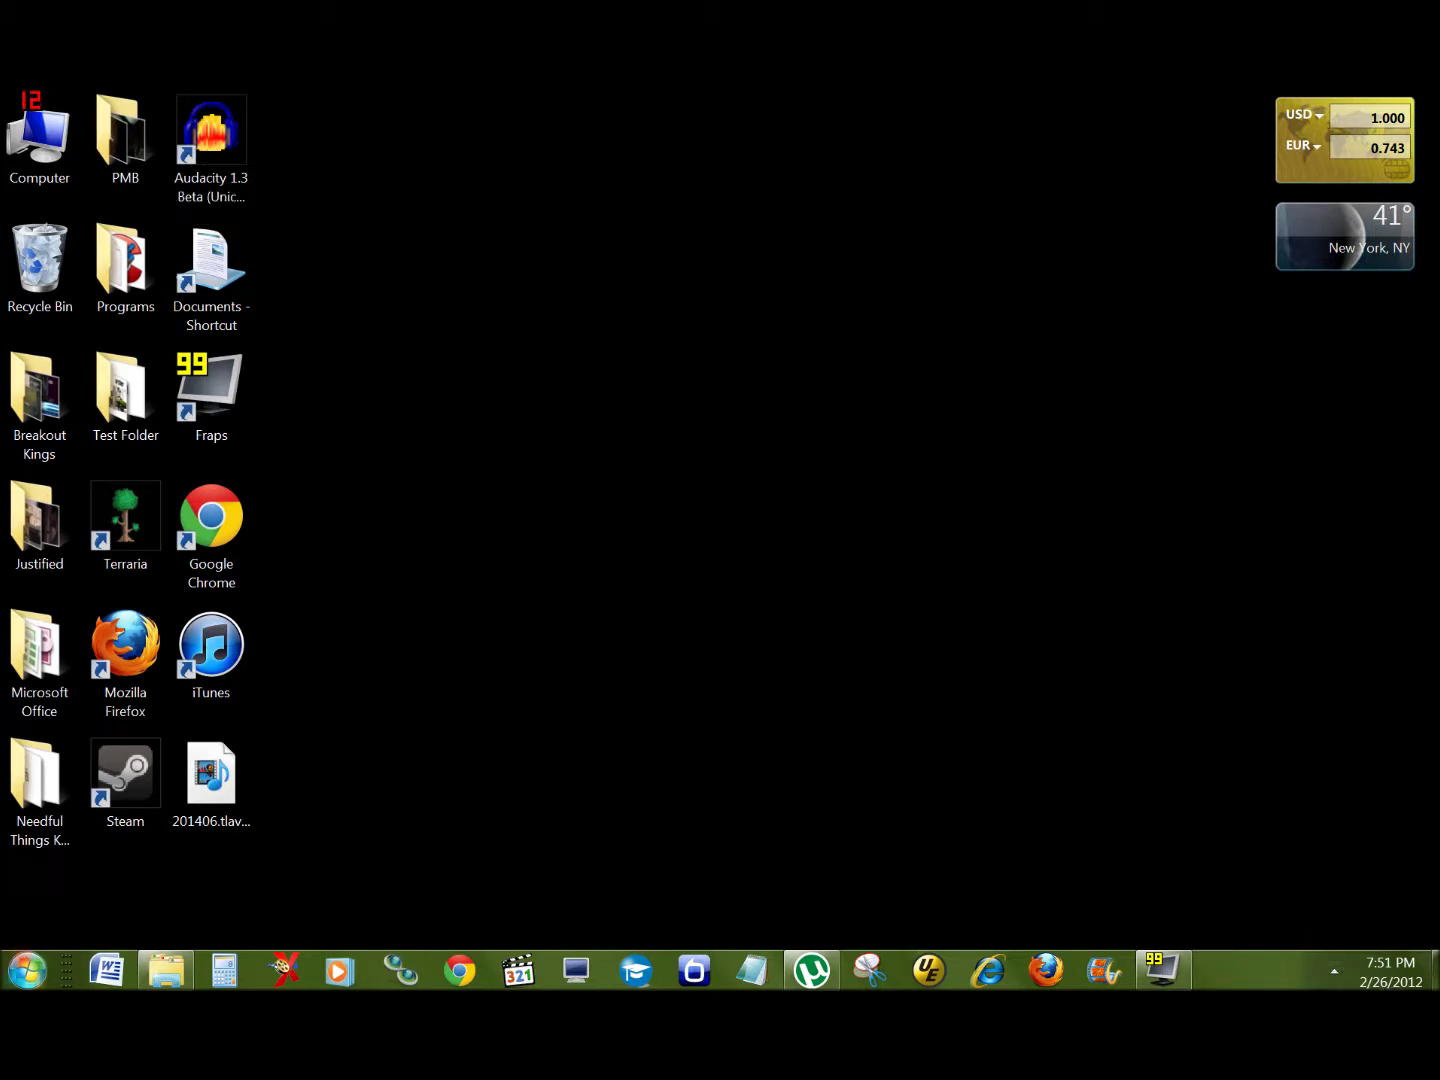
Open the Start menu, view Mozilla Firefox's frequent items and look through the full list of installed programs and the shutdown control.
left_click(24, 979)
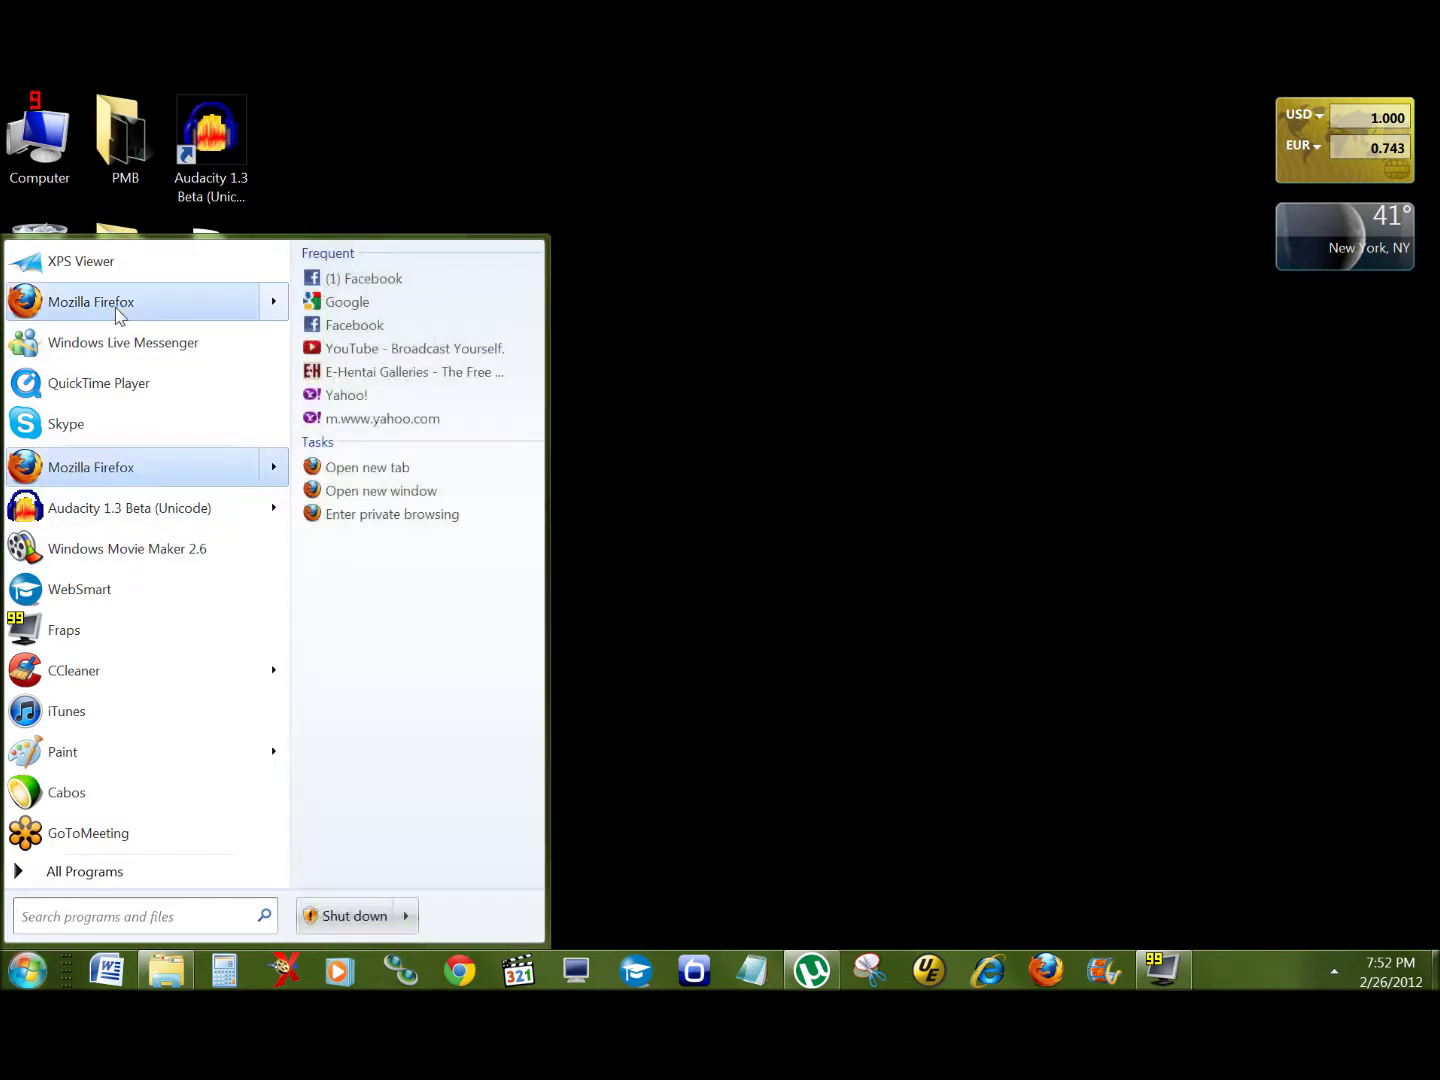
mouse_move(115, 311)
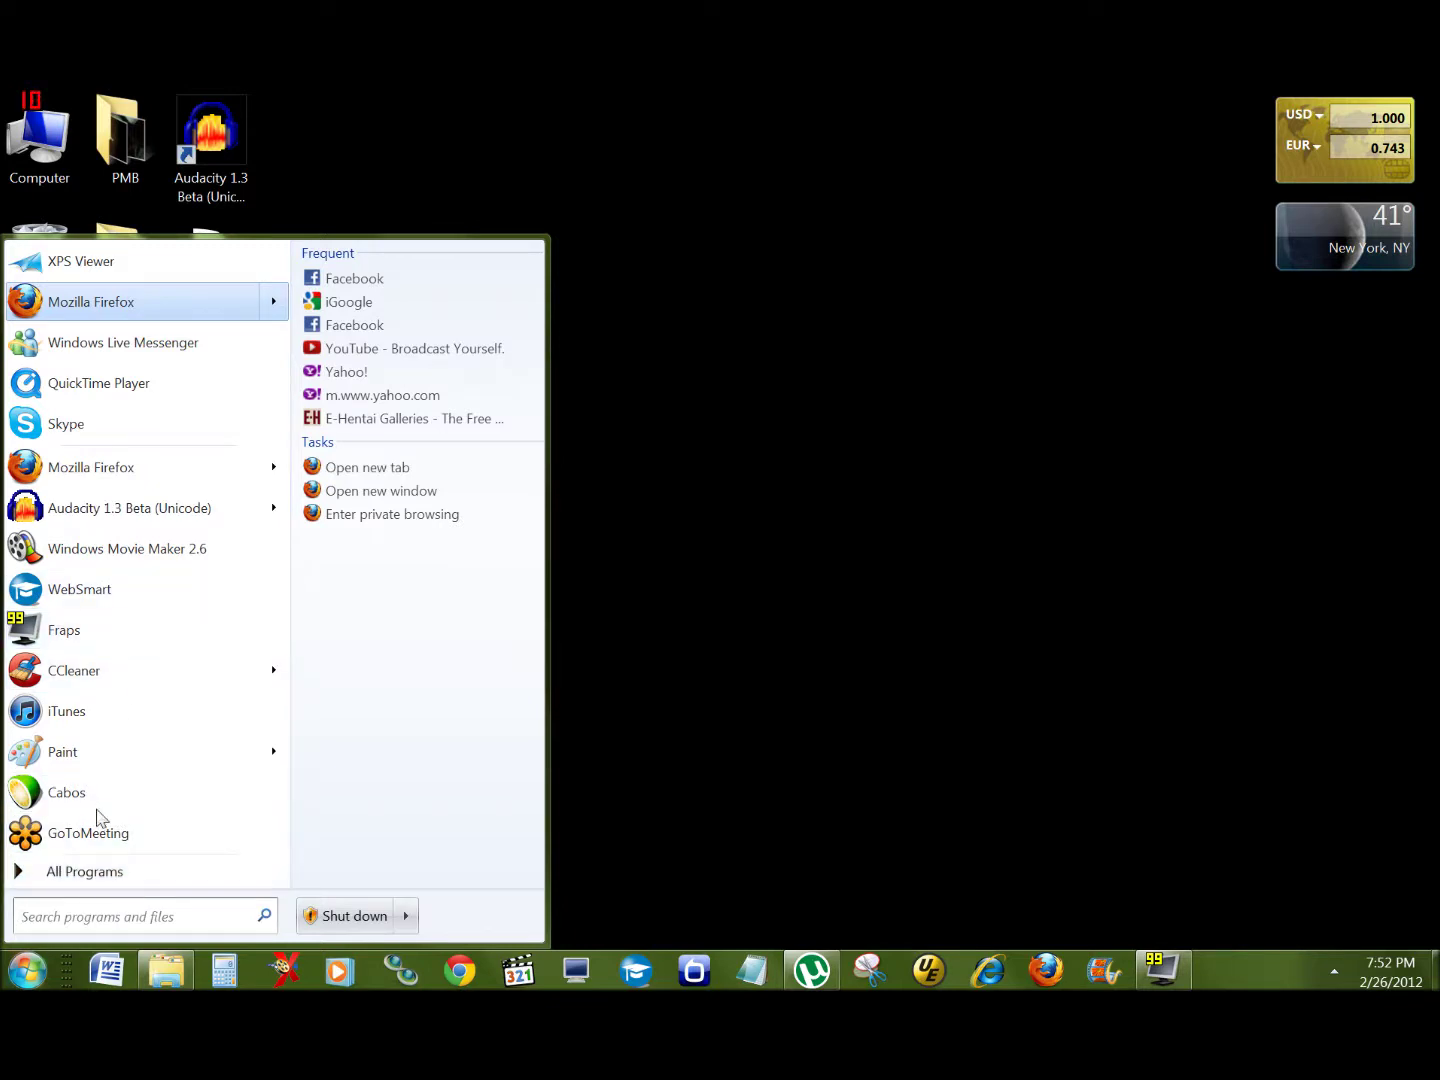
left_click(87, 880)
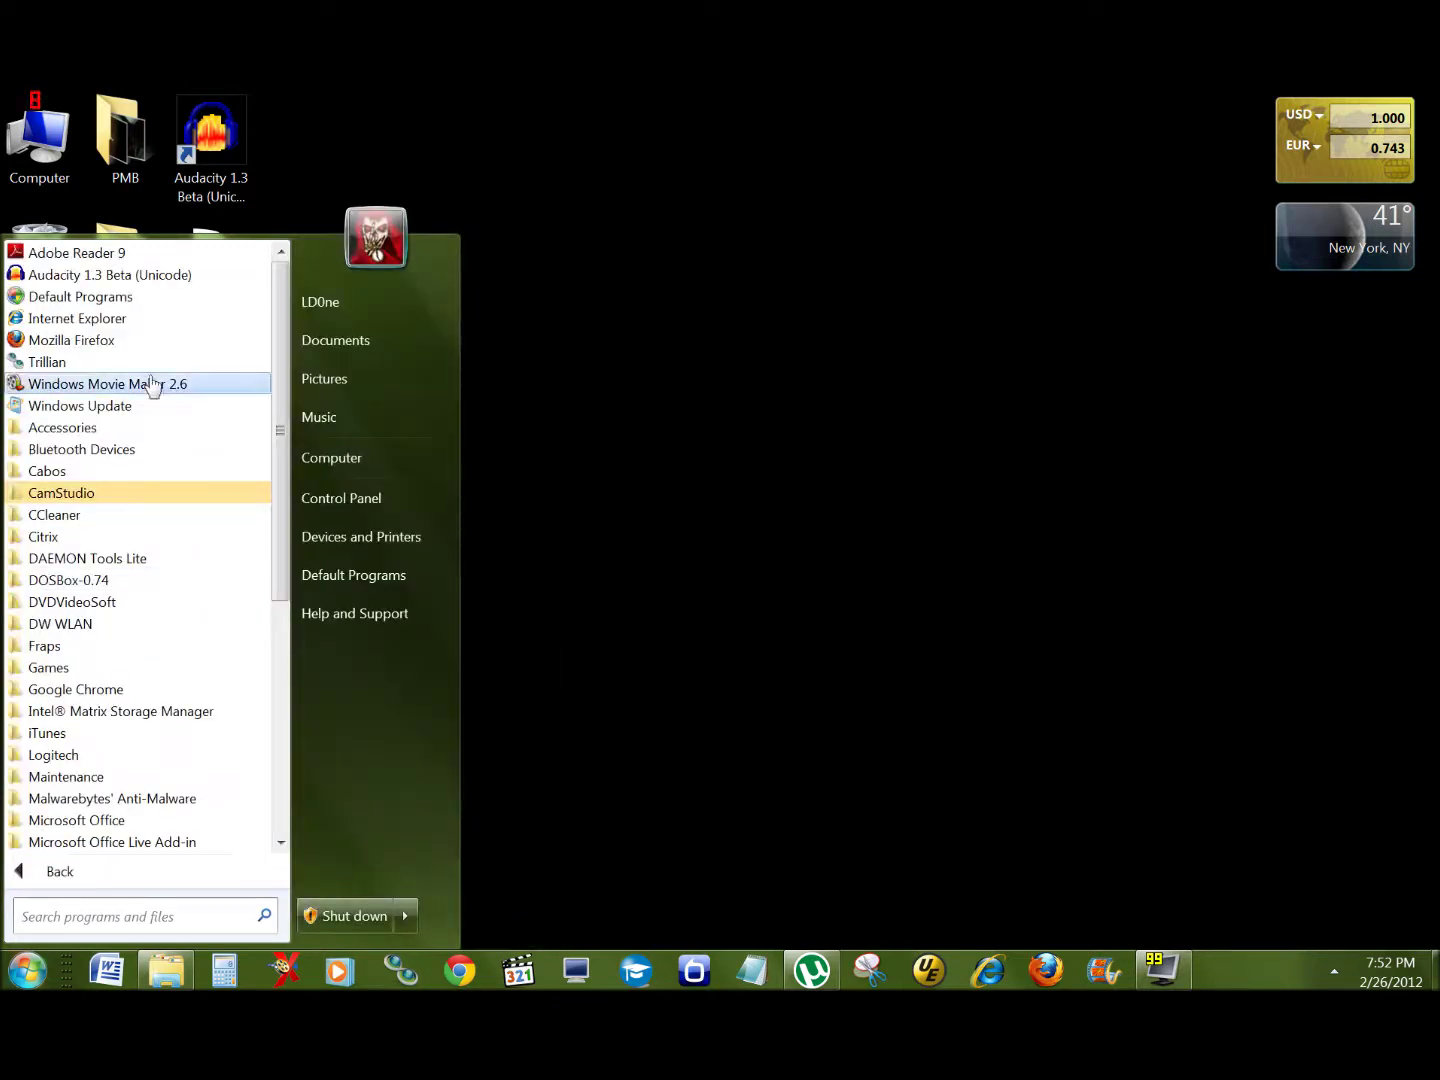
scroll(140, 312, "down", 2)
scroll(113, 465, "down", 4)
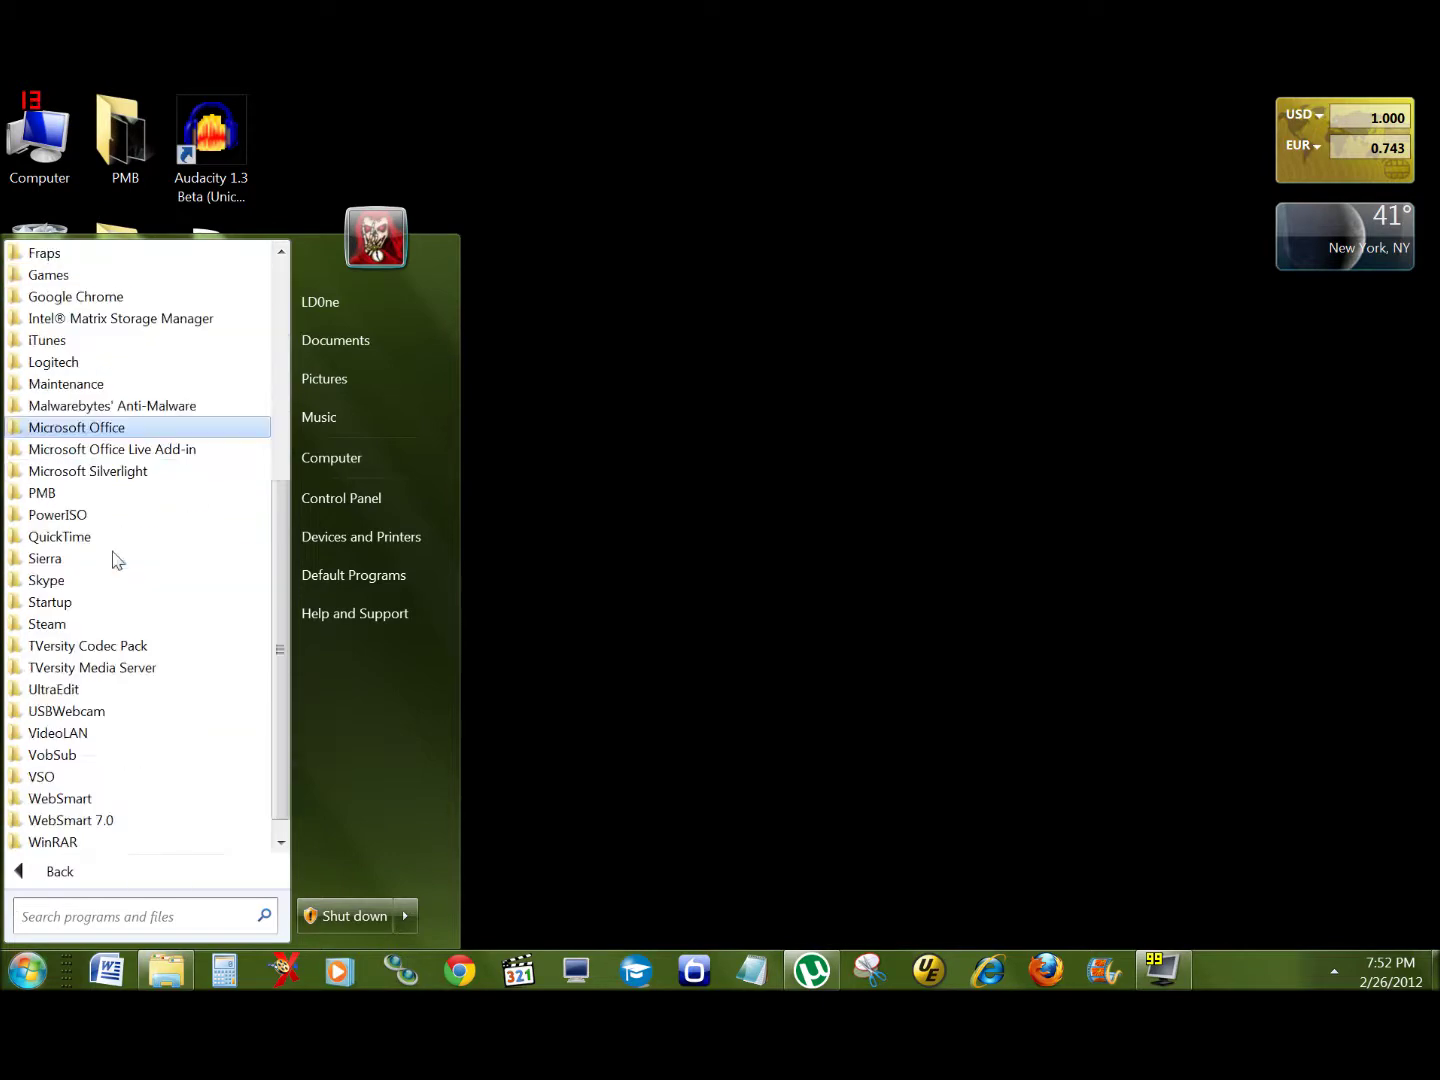
scroll(113, 555, "up", 6)
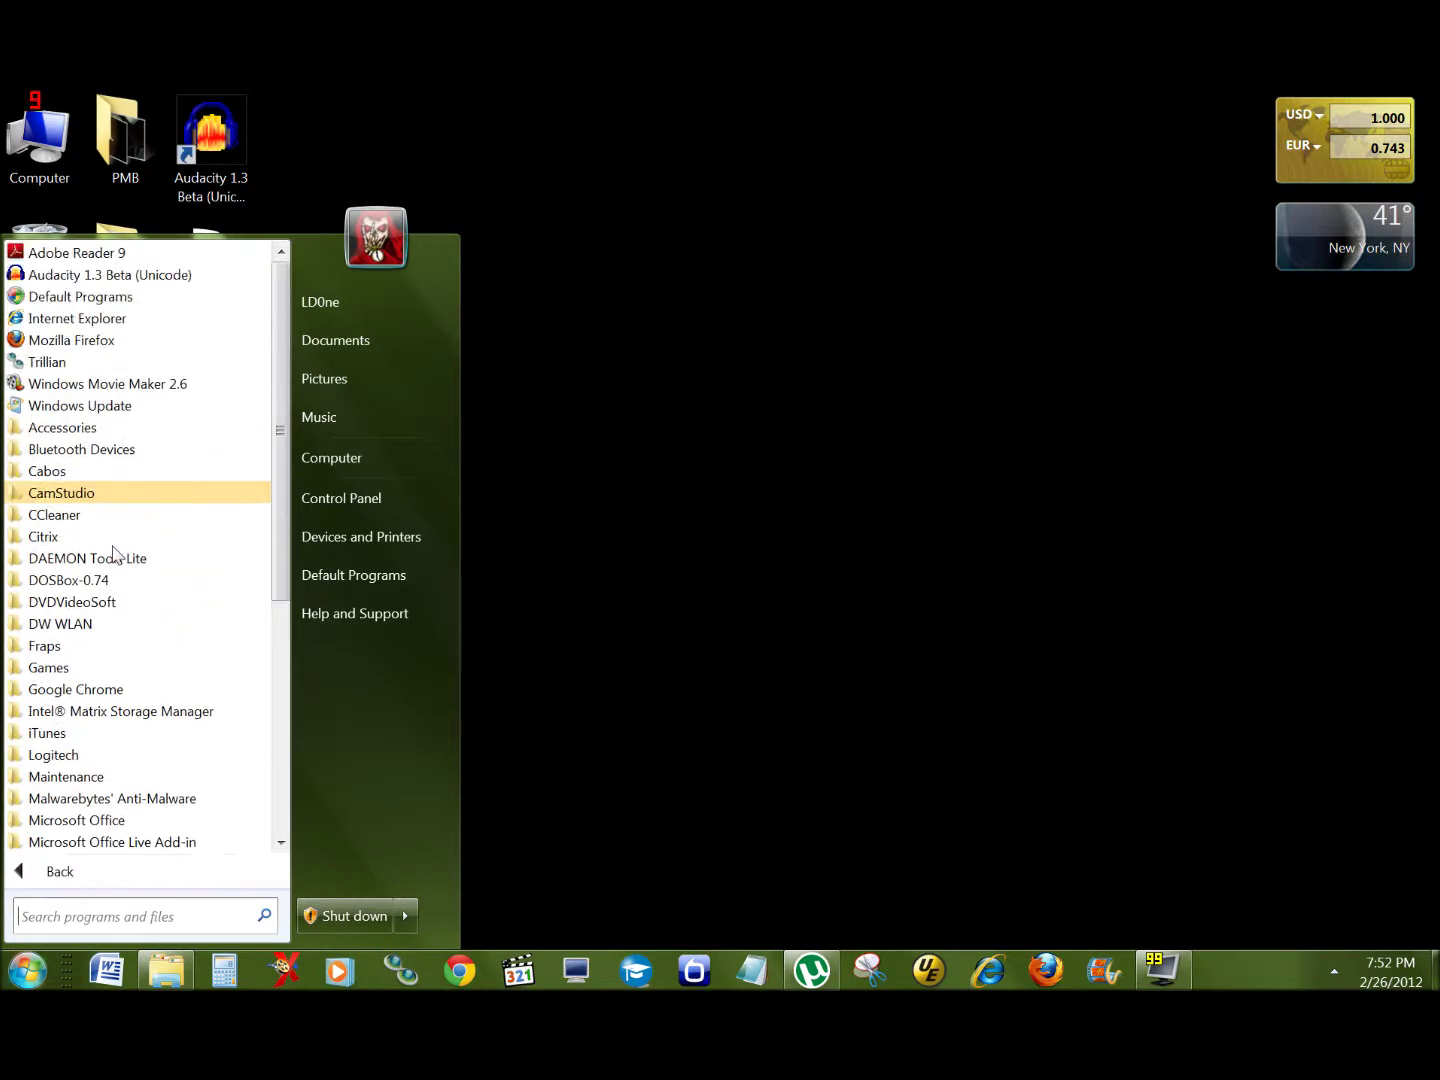
scroll(113, 556, "down", 6)
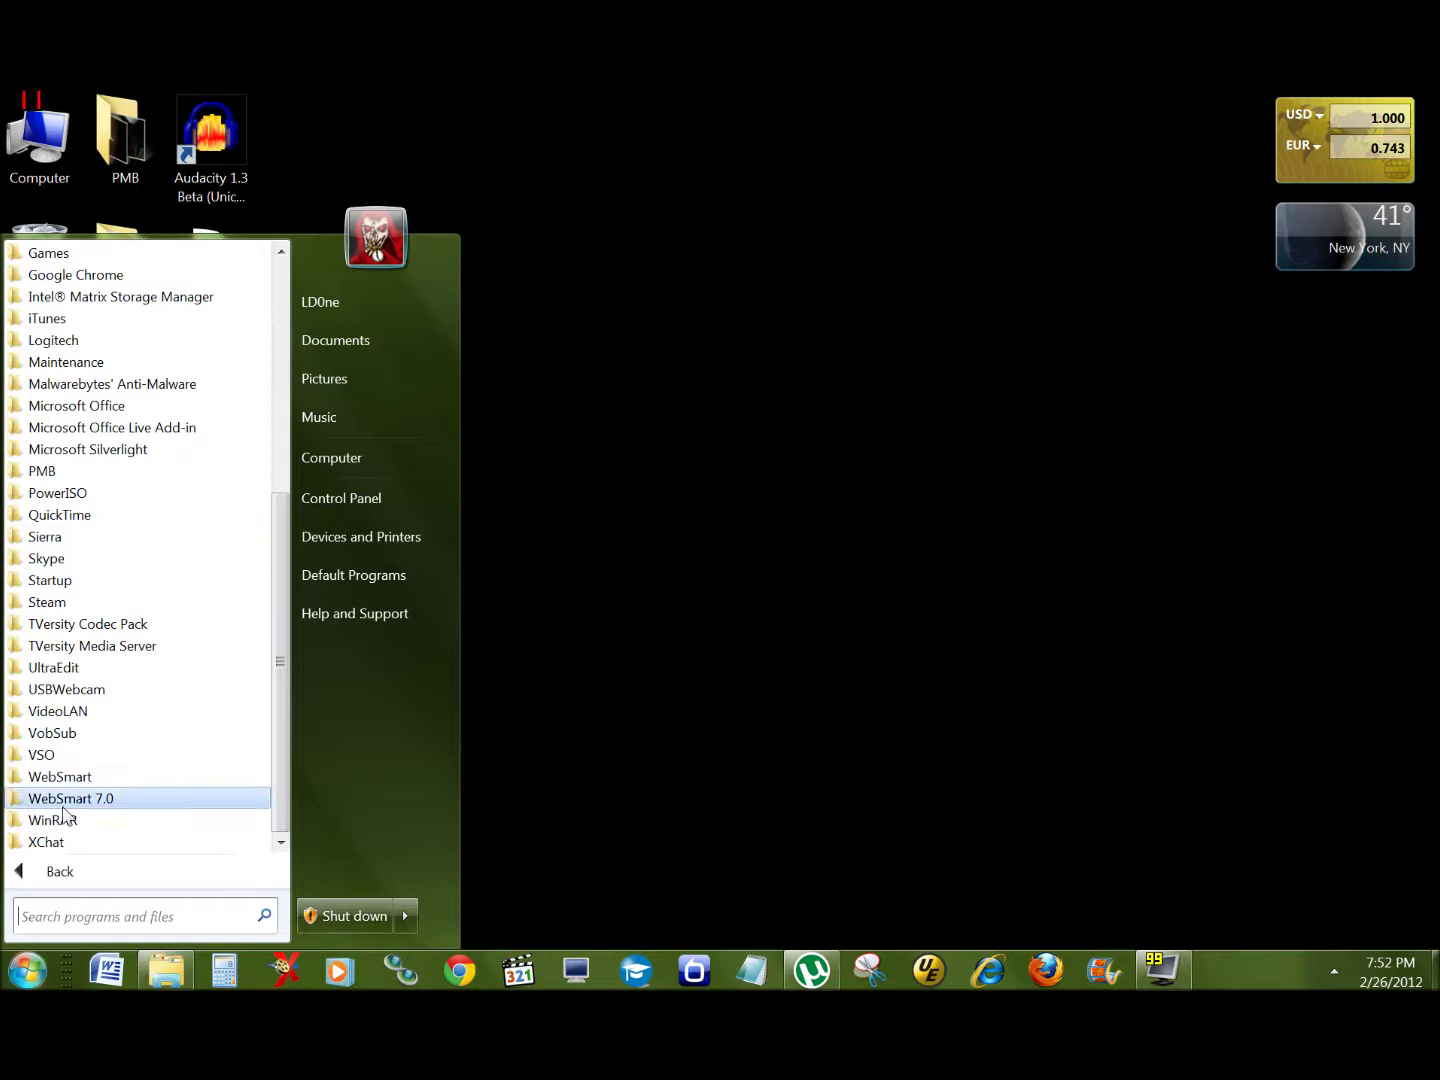
scroll(80, 705, "up", 6)
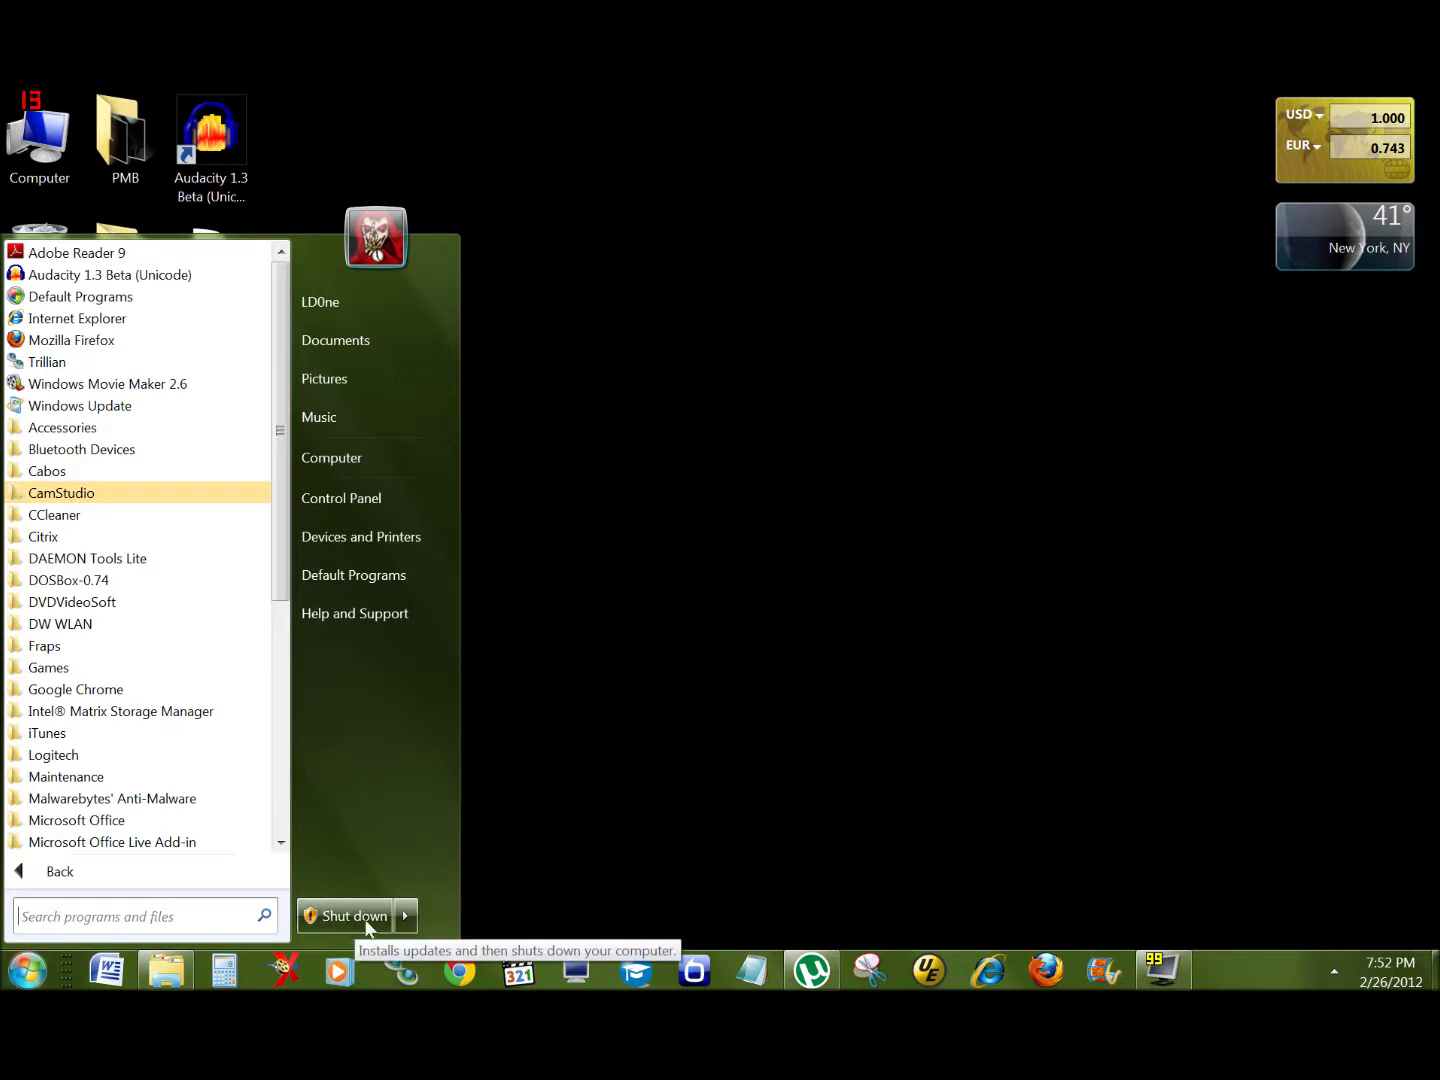
mouse_move(410, 918)
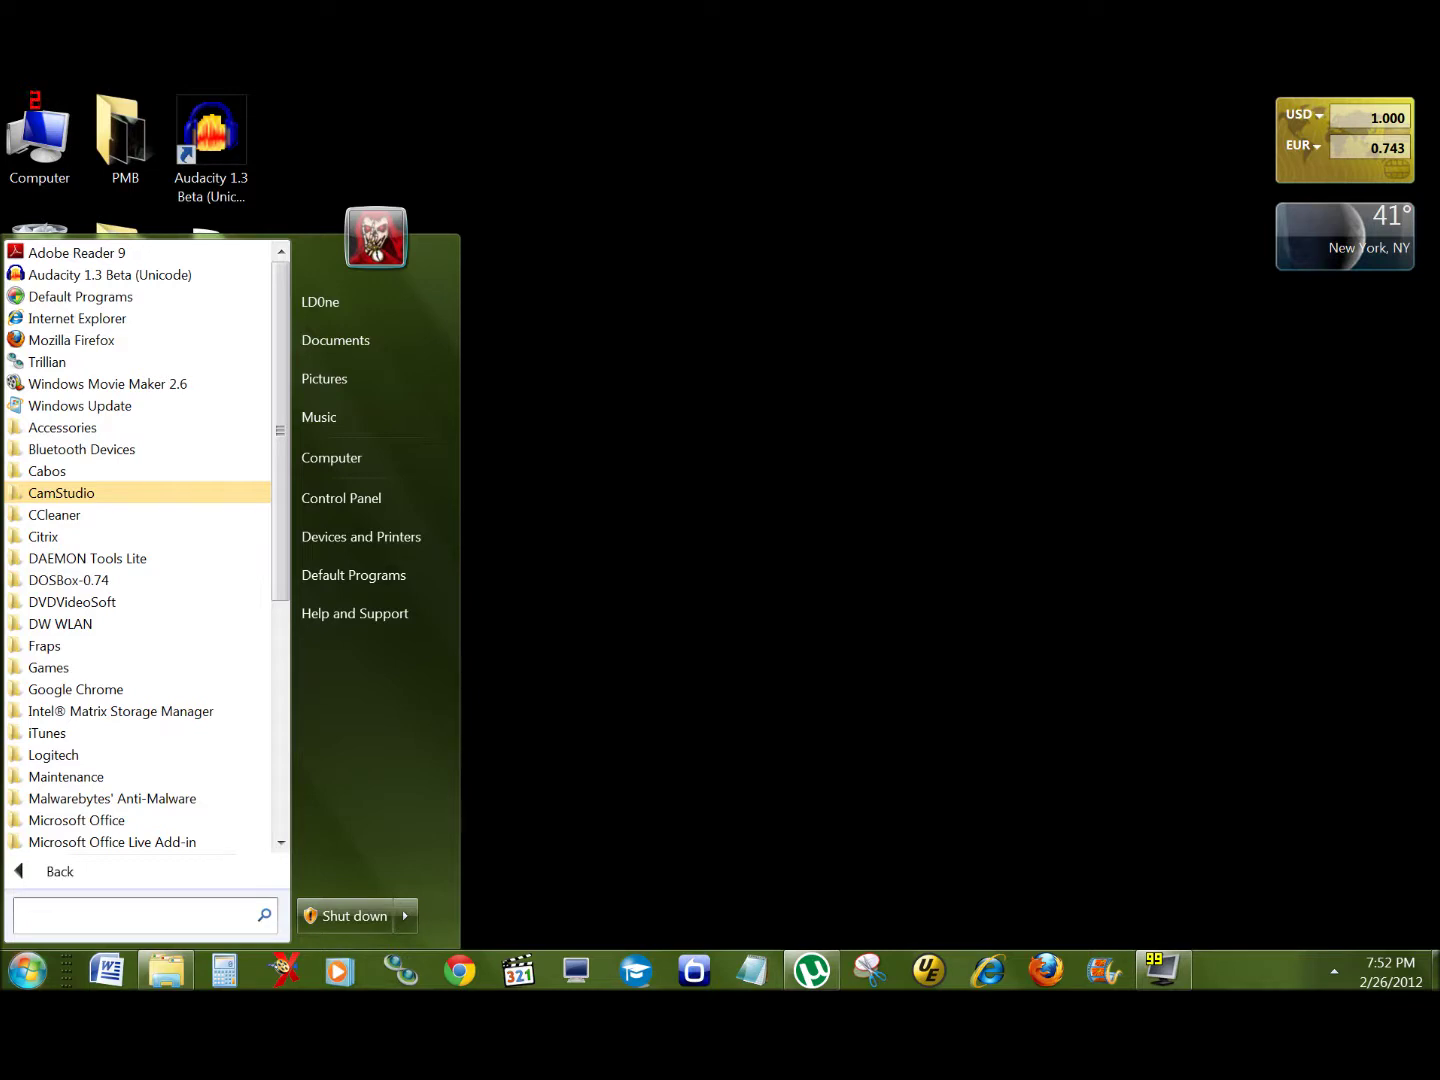
Search the programs and files for "auda" and clear the search.
type("aud")
key("BackSpace")
key("BackSpace")
key("BackSpace")
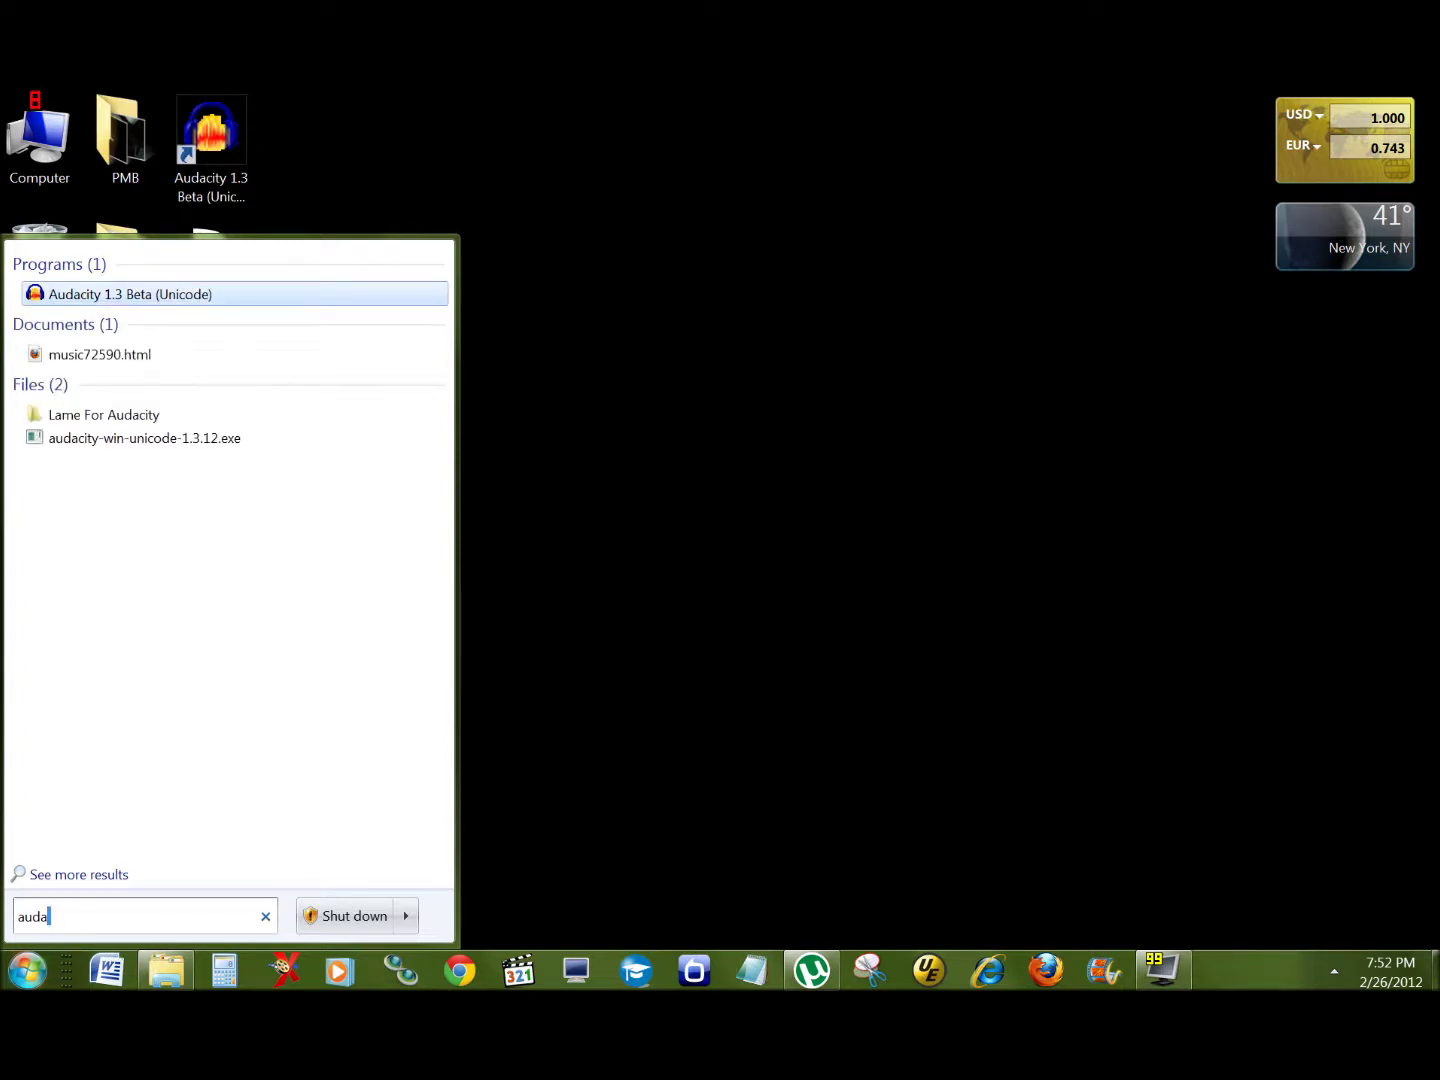
key("ctrl+a")
key("BackSpace")
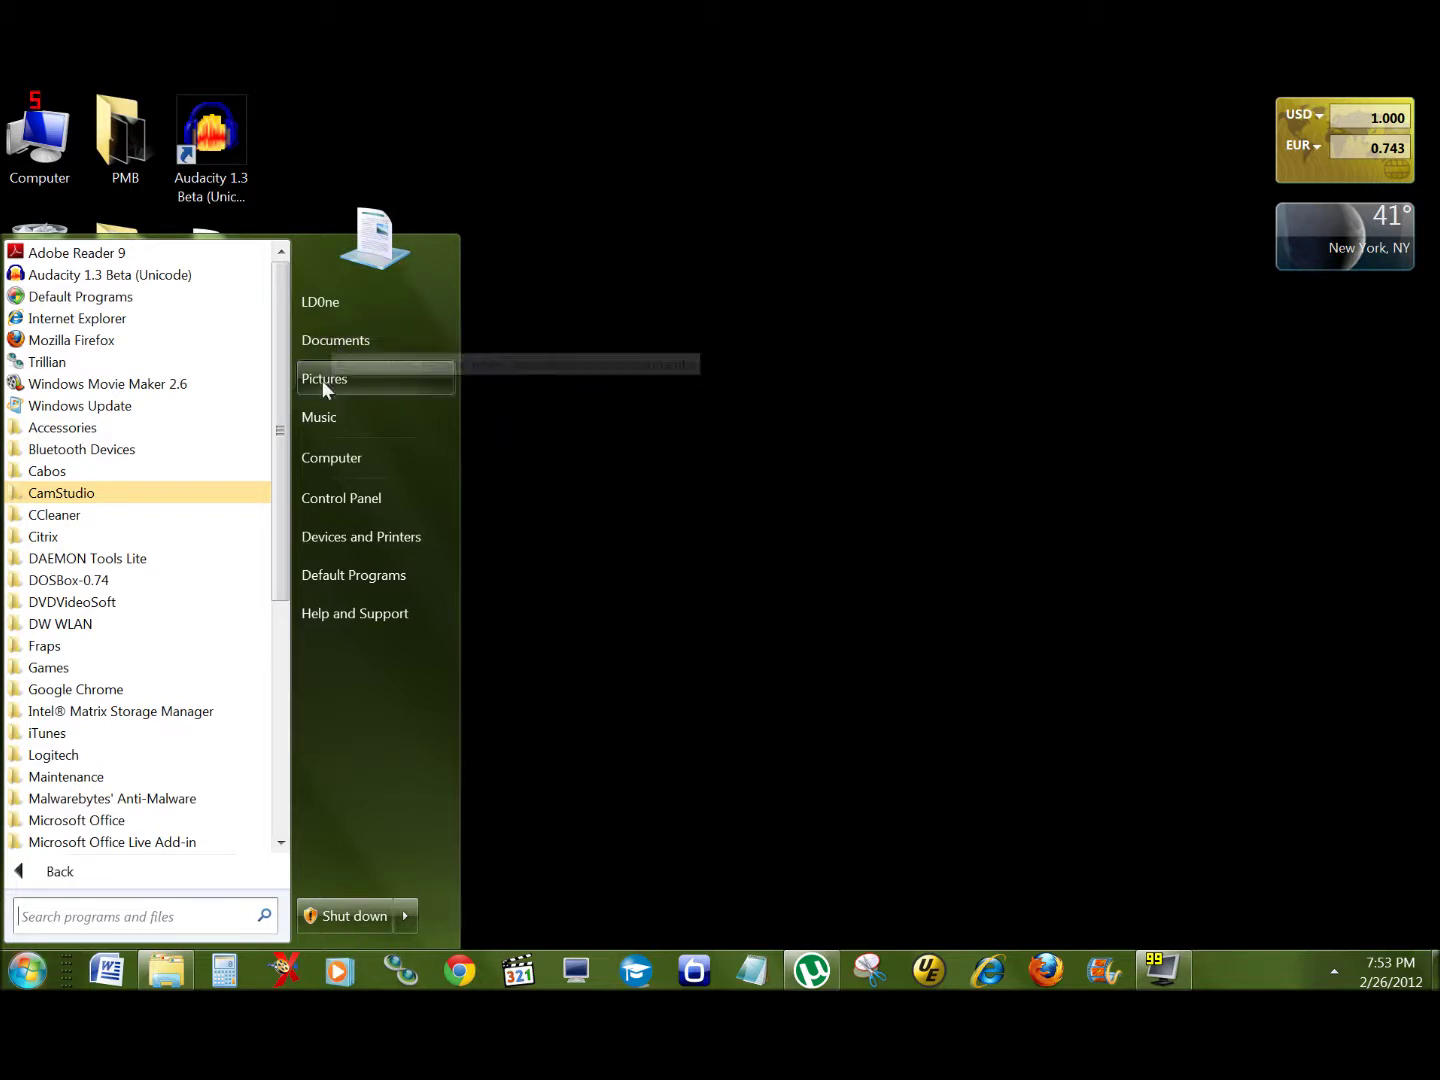
View the Computer window and the Devices and Printers window in turn, closing each one, and return to the desktop.
left_click(339, 463)
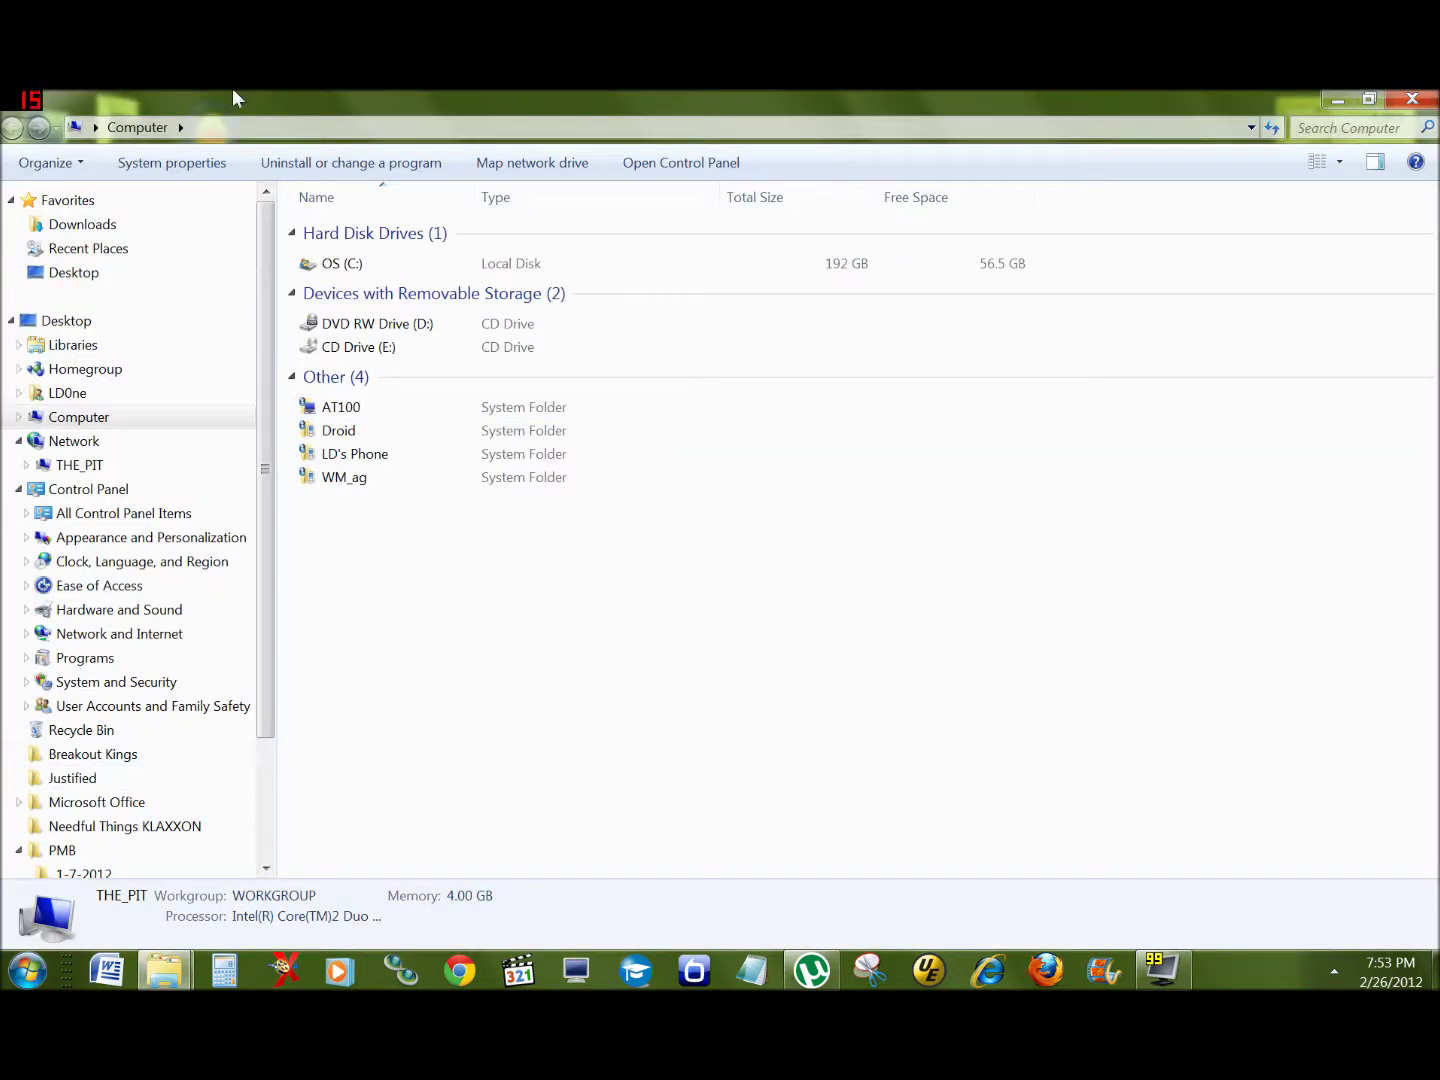
left_click(1412, 99)
key("super")
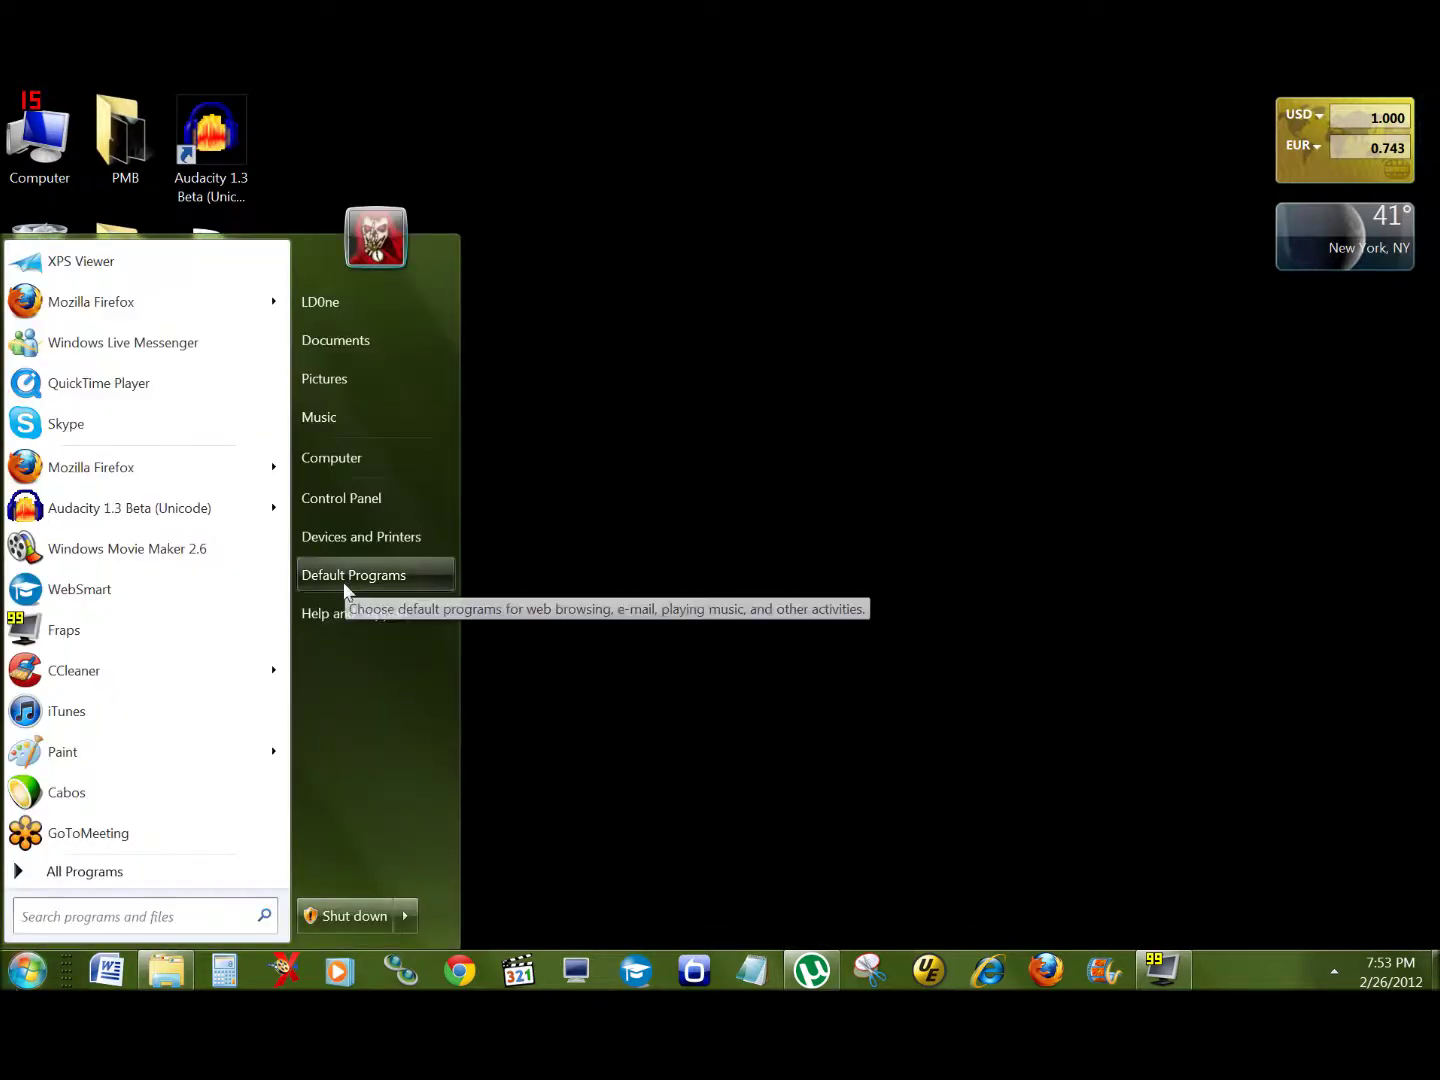
left_click(382, 542)
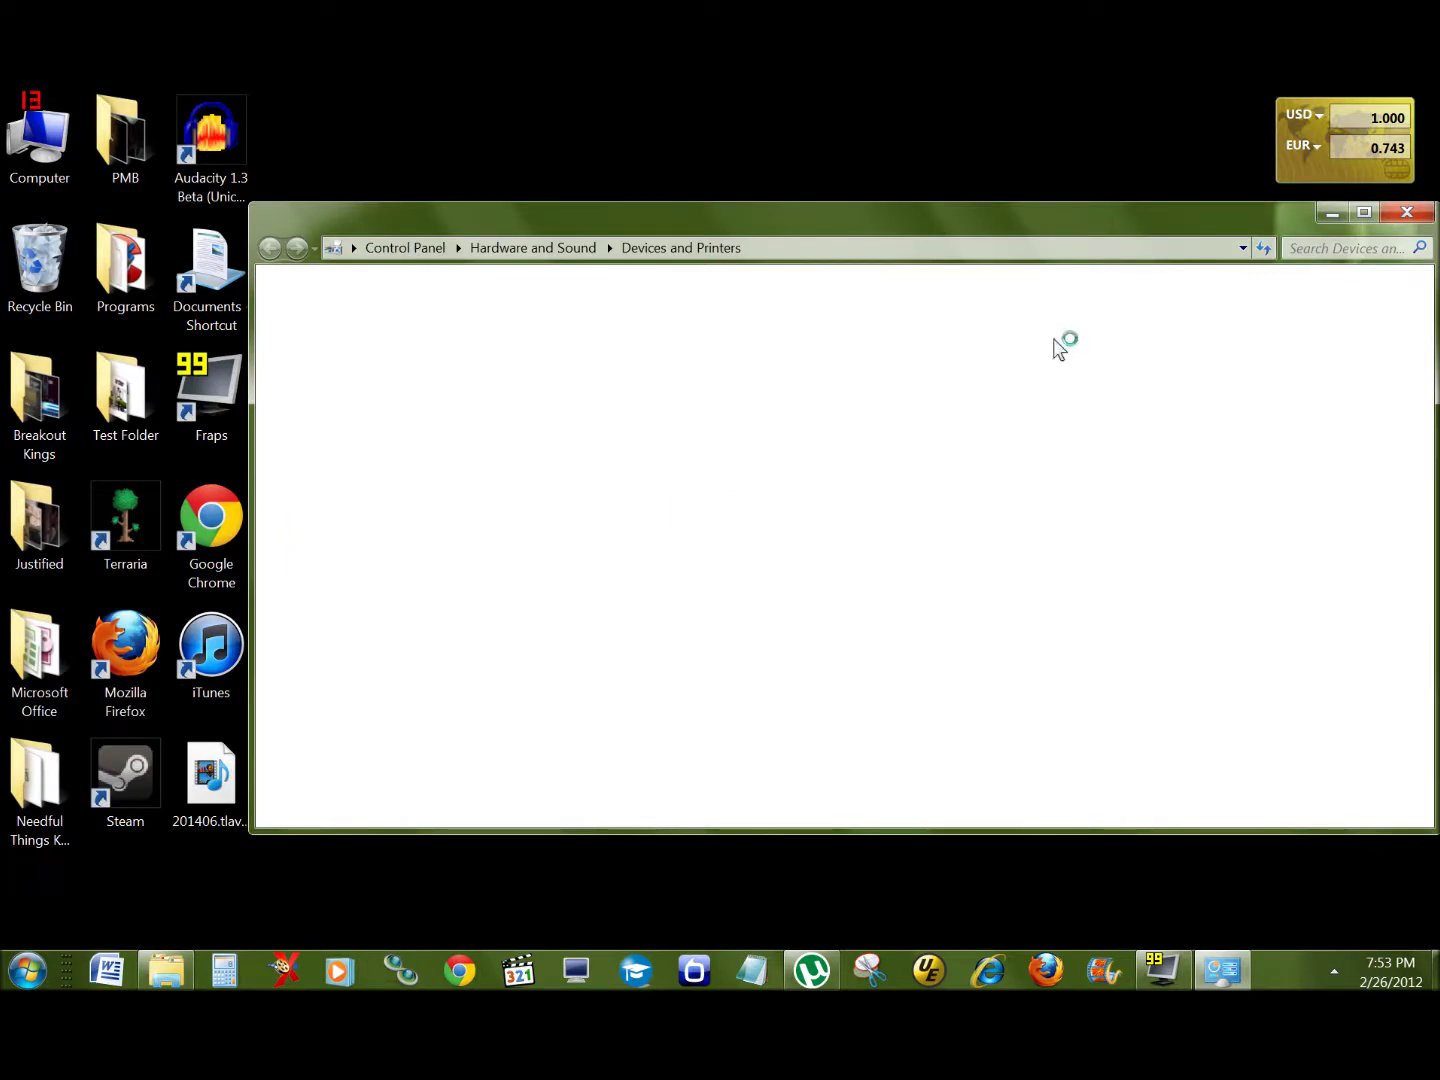
left_click(1408, 214)
left_click(27, 970)
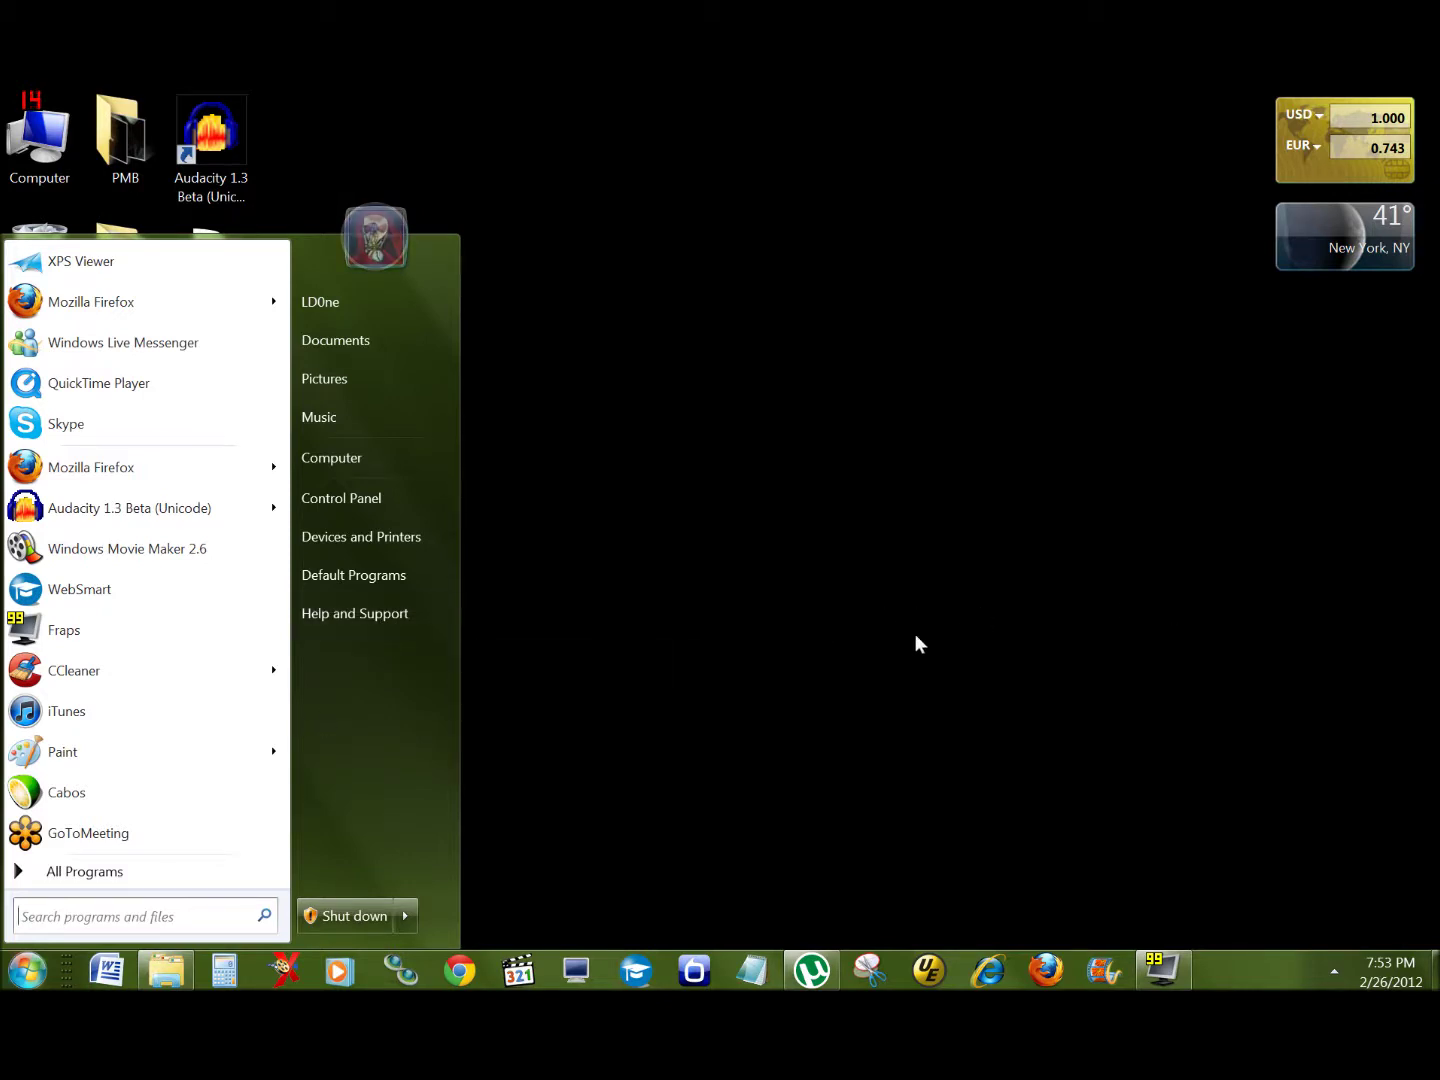
left_click(807, 581)
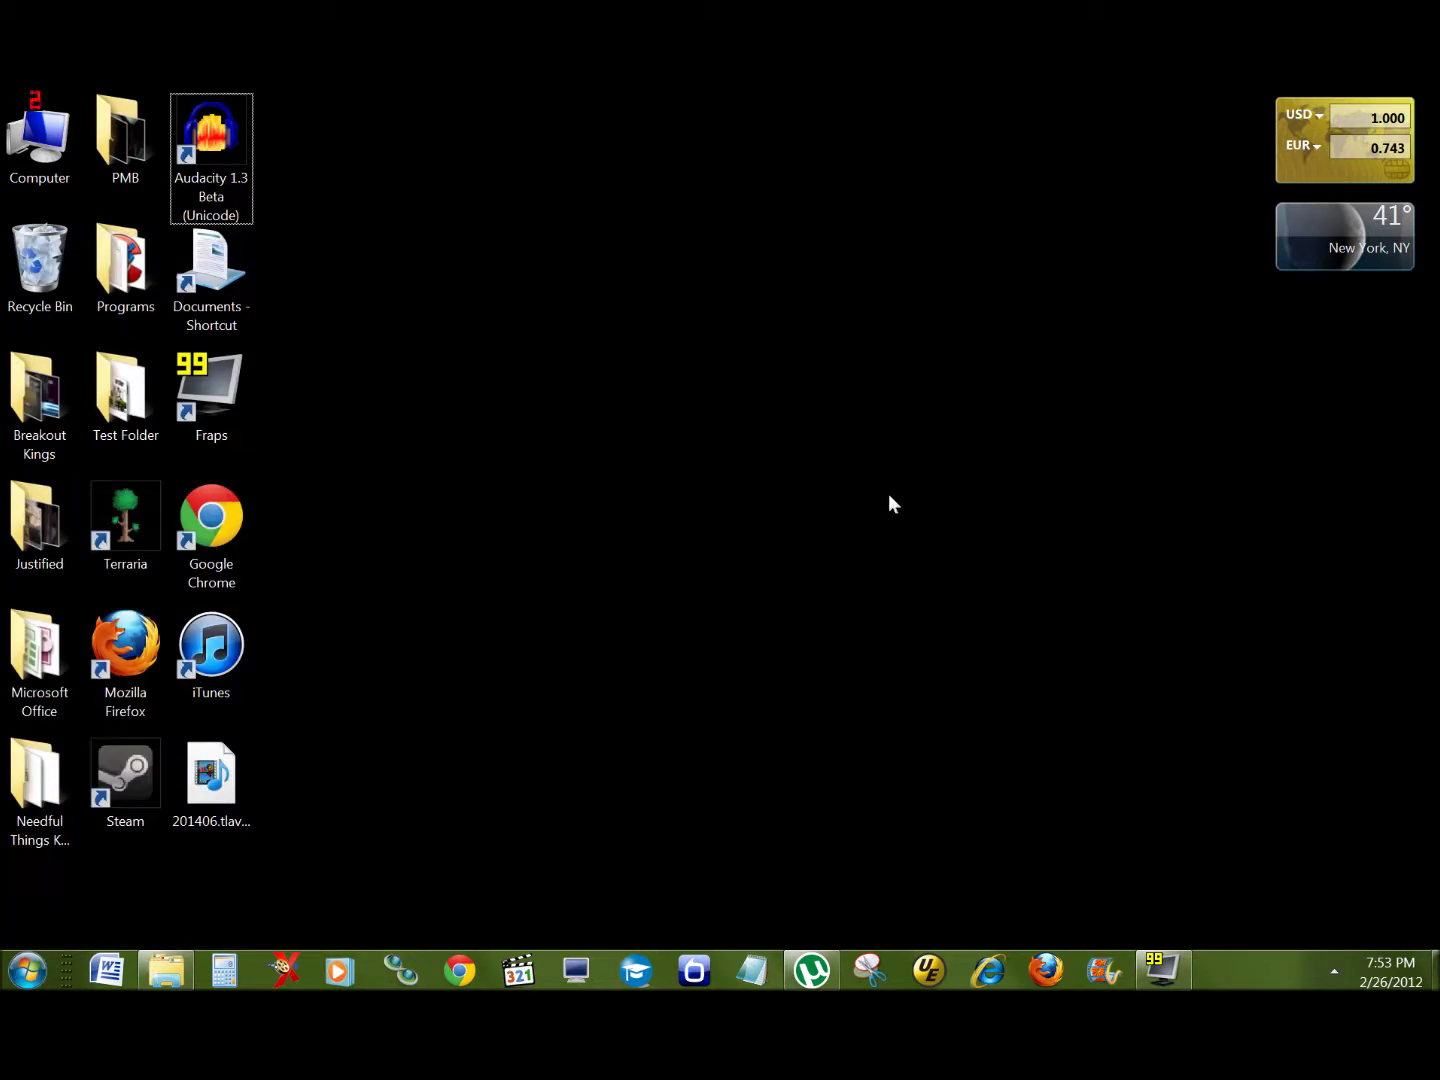